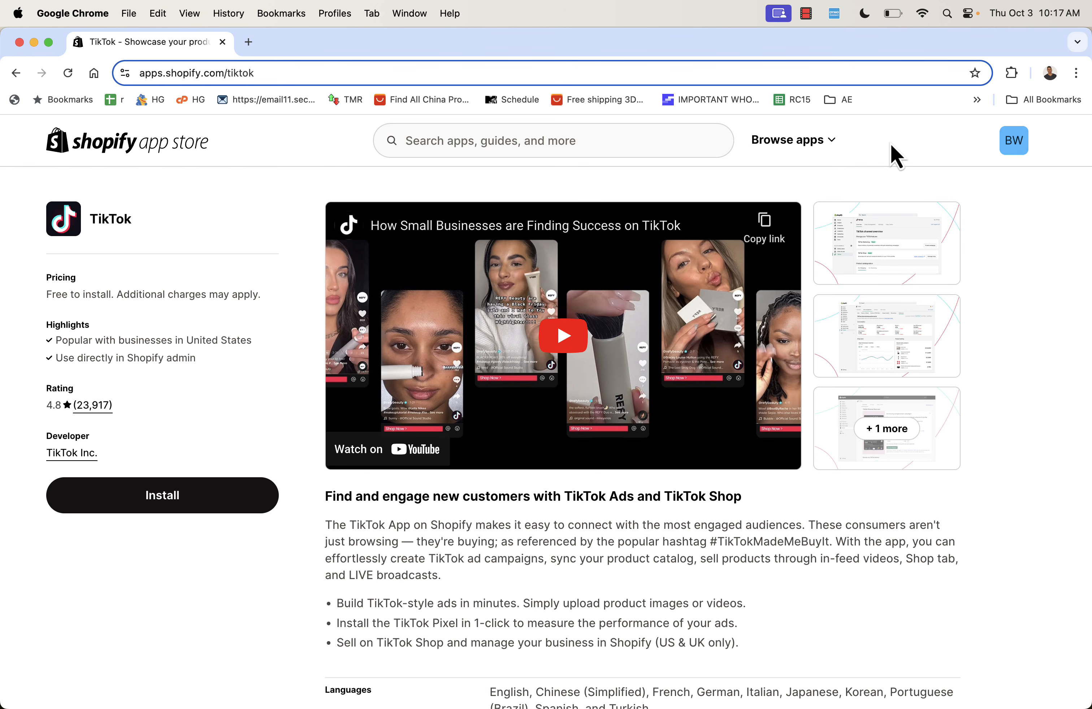
left_click(899, 231)
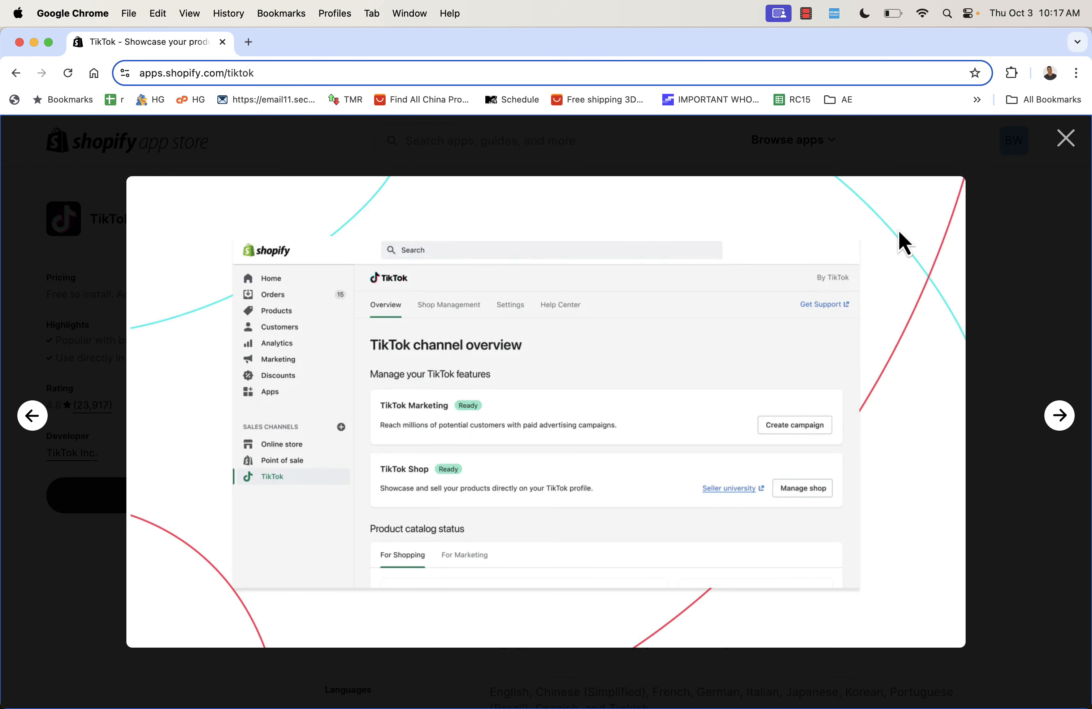
key("Right")
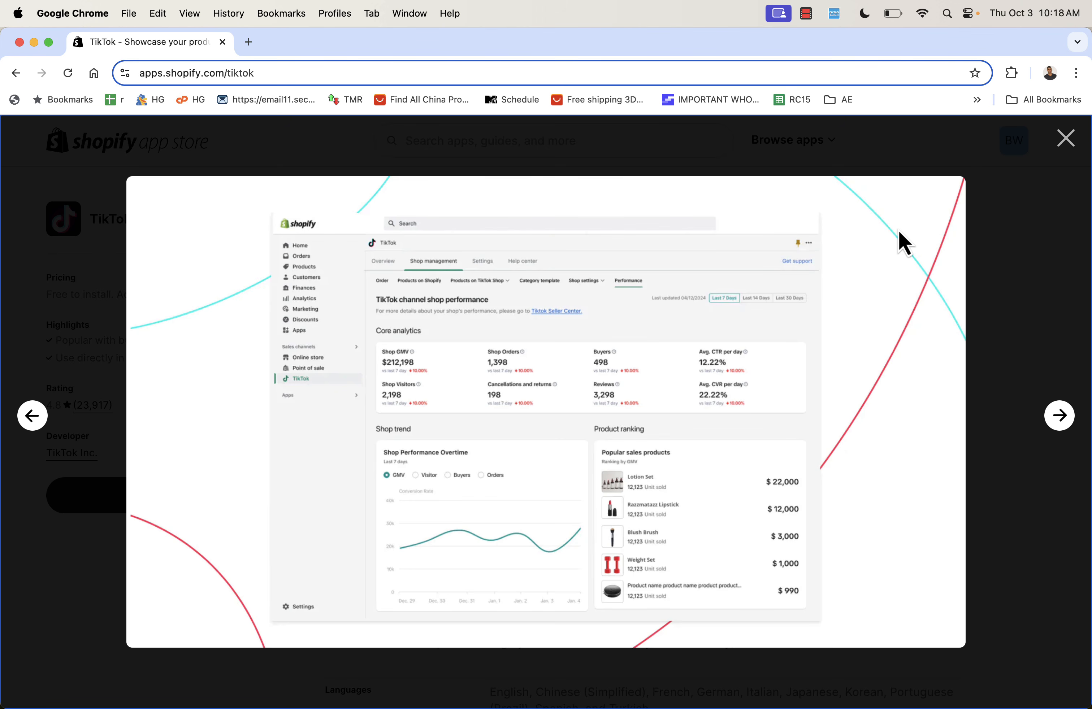
key("Left")
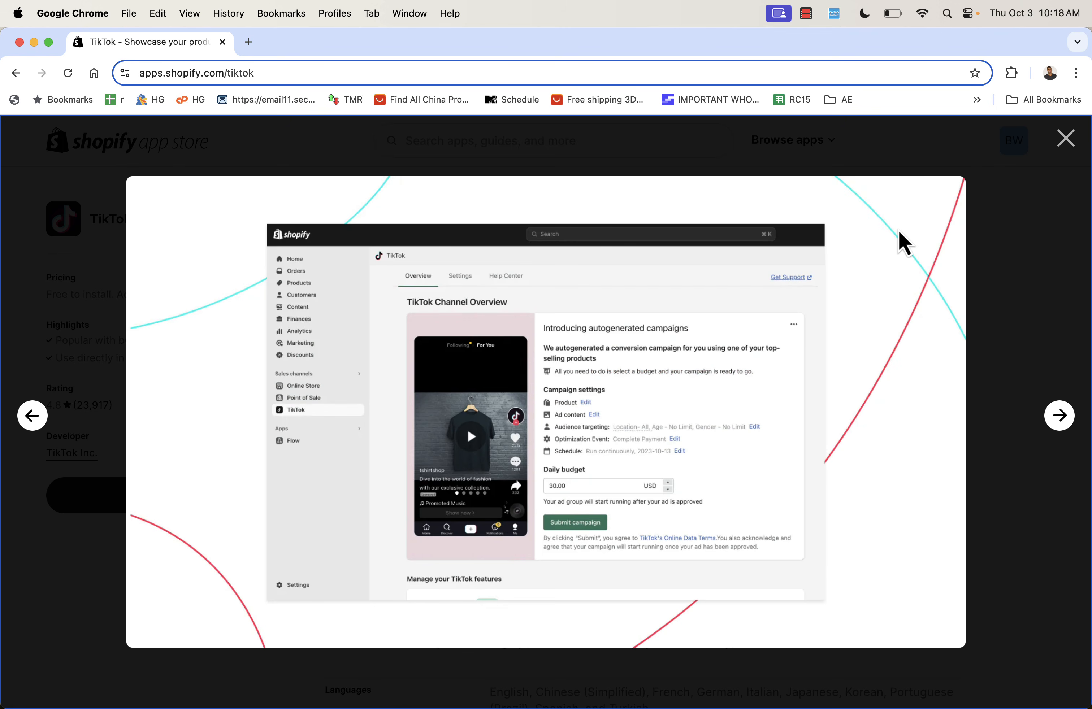
left_click(1066, 138)
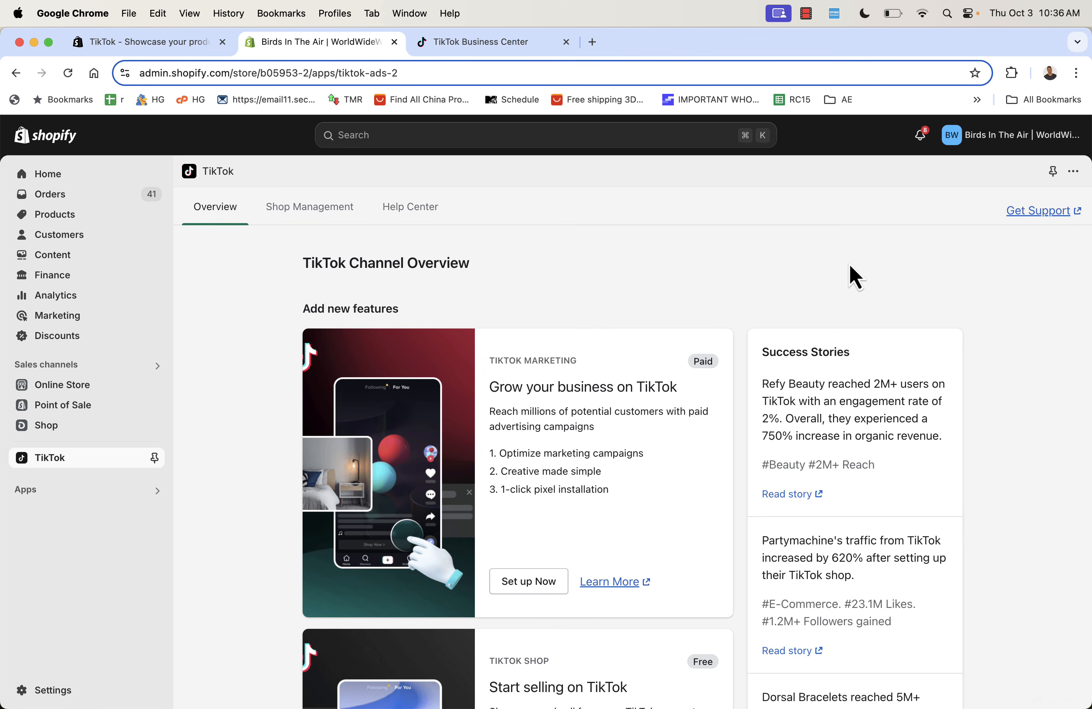
scroll(849, 266, "down", 5)
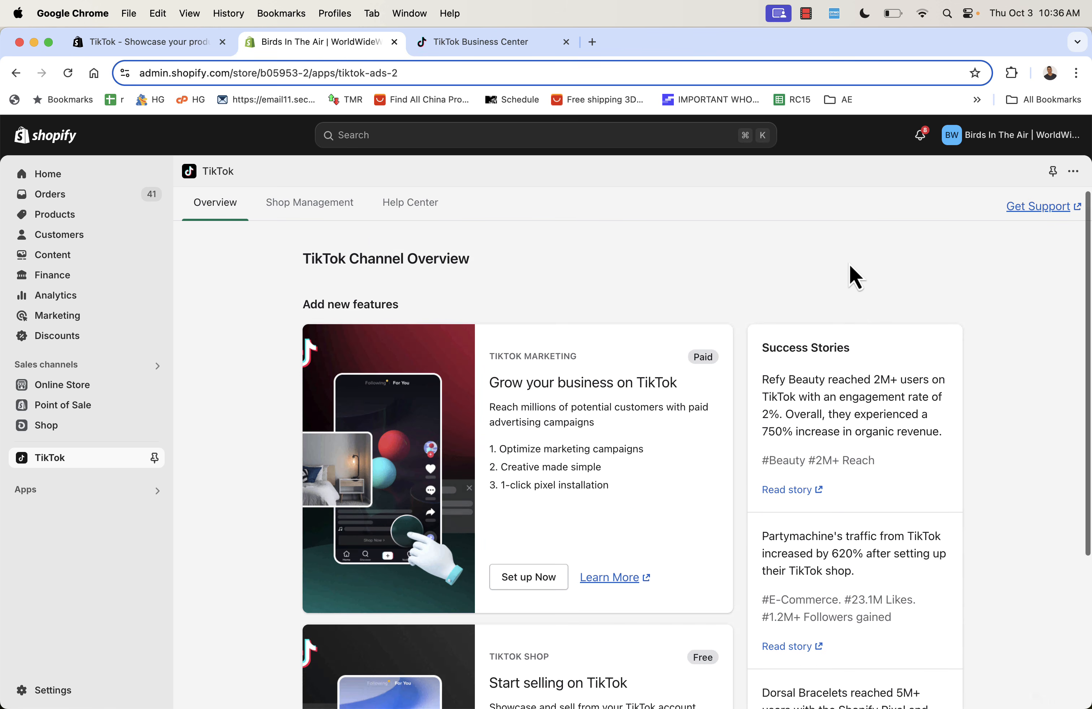
scroll(850, 264, "up", 1)
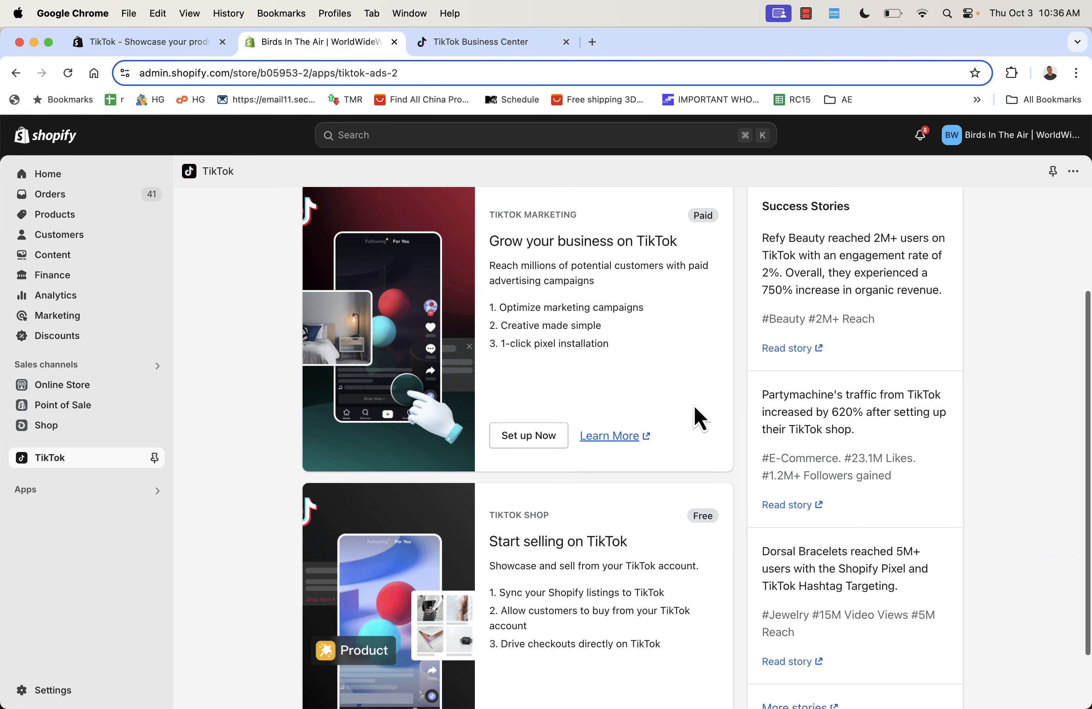
scroll(698, 418, "down", 3)
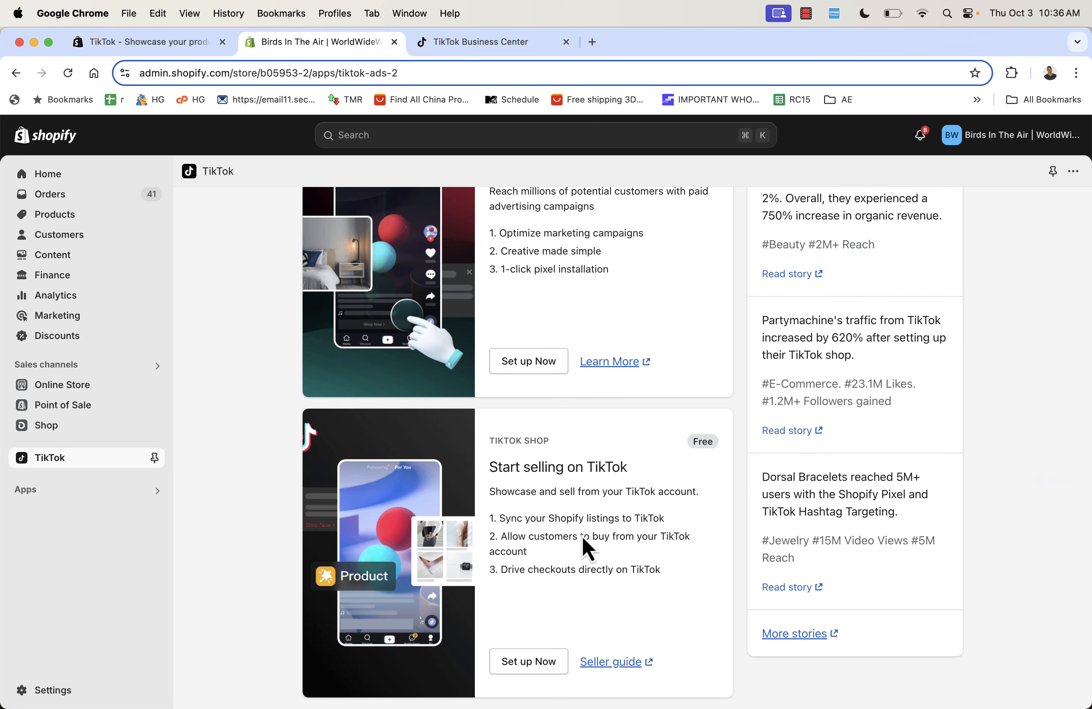
scroll(544, 619, "up", 5)
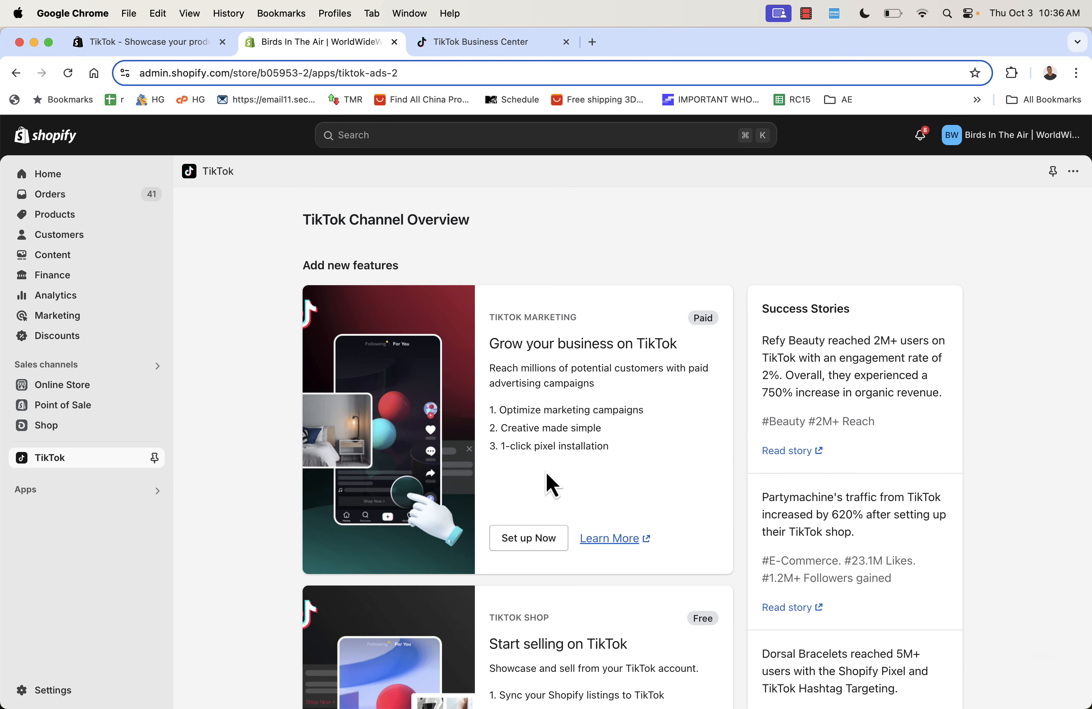
- Connect the TikTok For Business account to Shopify's TikTok marketing setup
left_click(510, 543)
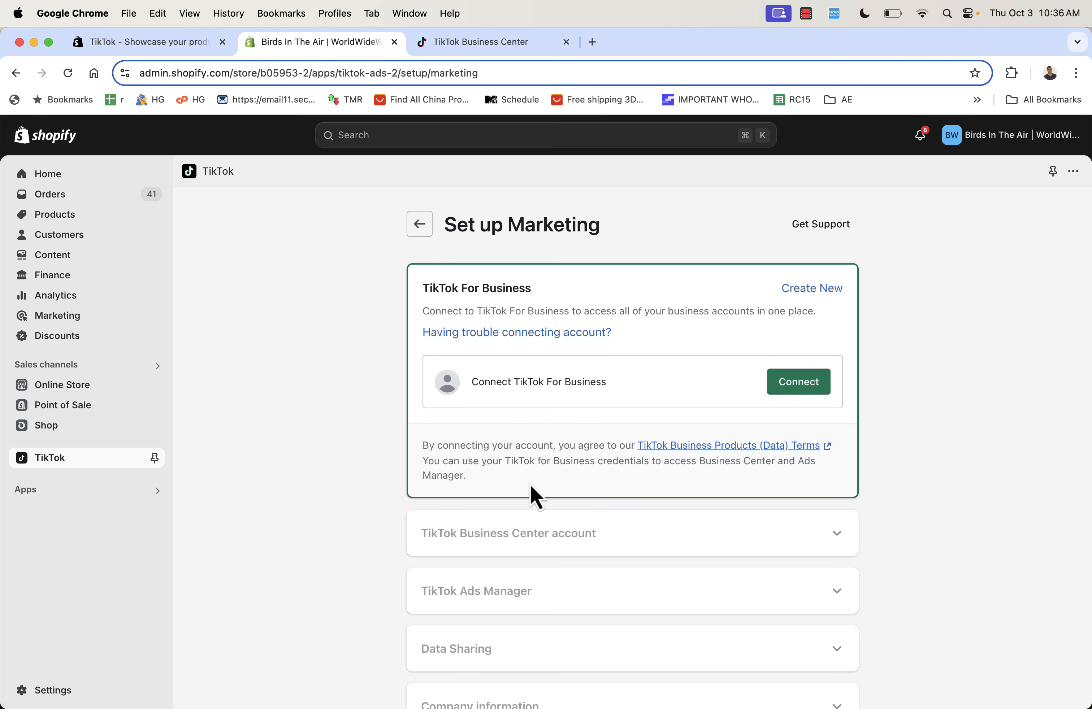
scroll(559, 390, "down", 1)
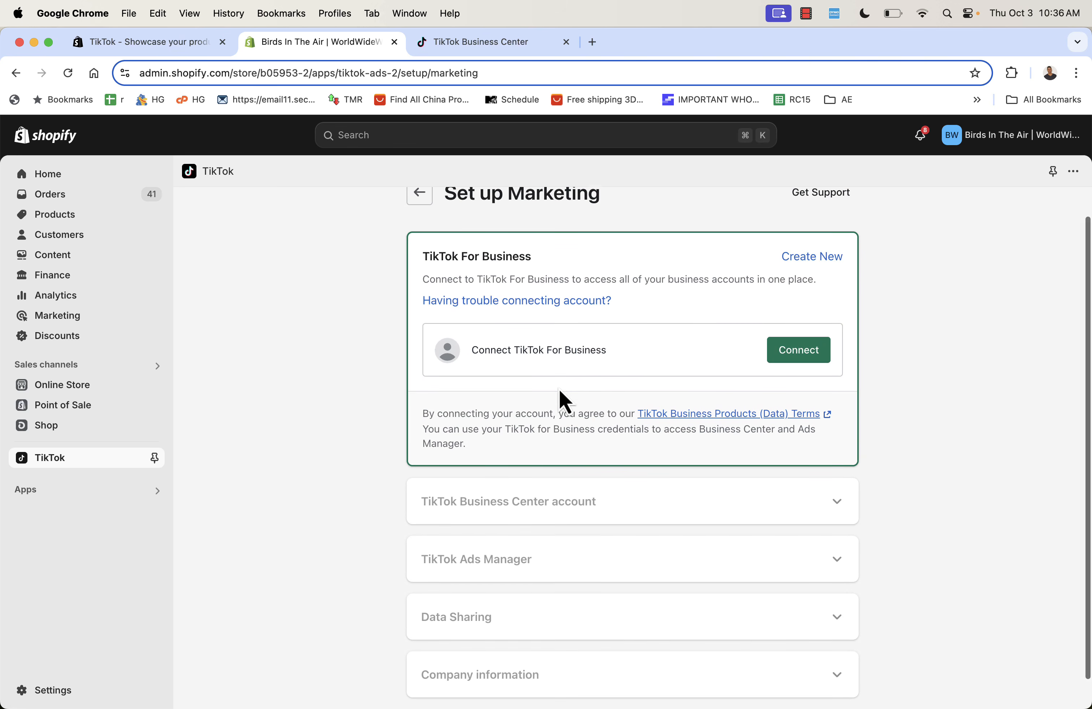
left_click(796, 346)
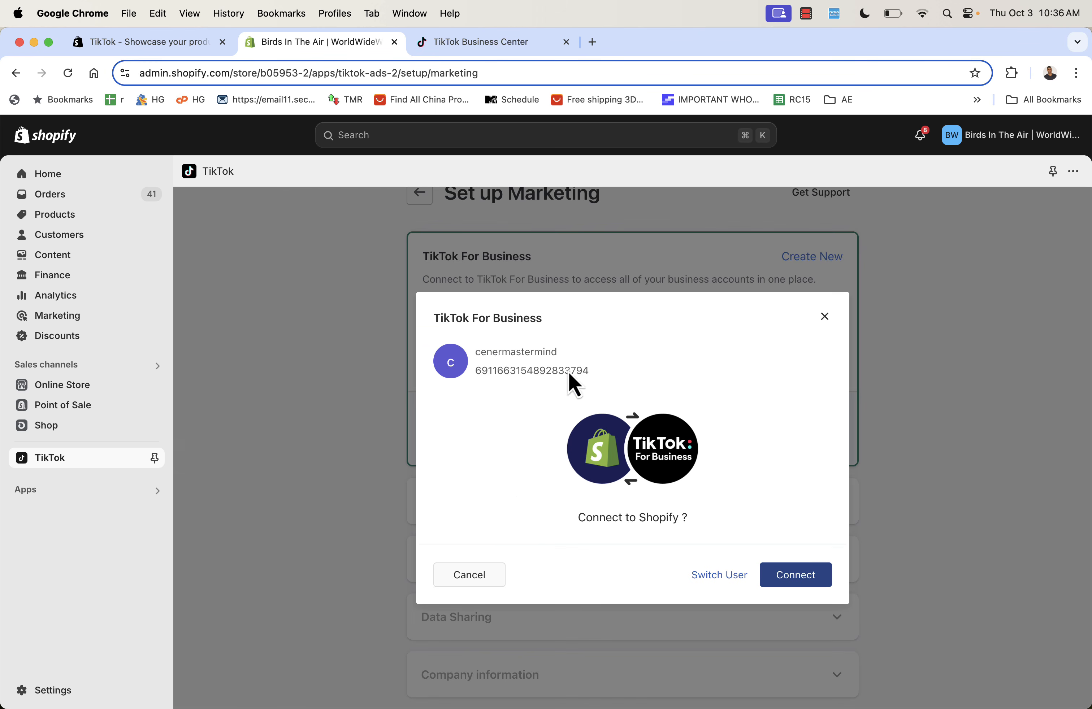
left_click(831, 581)
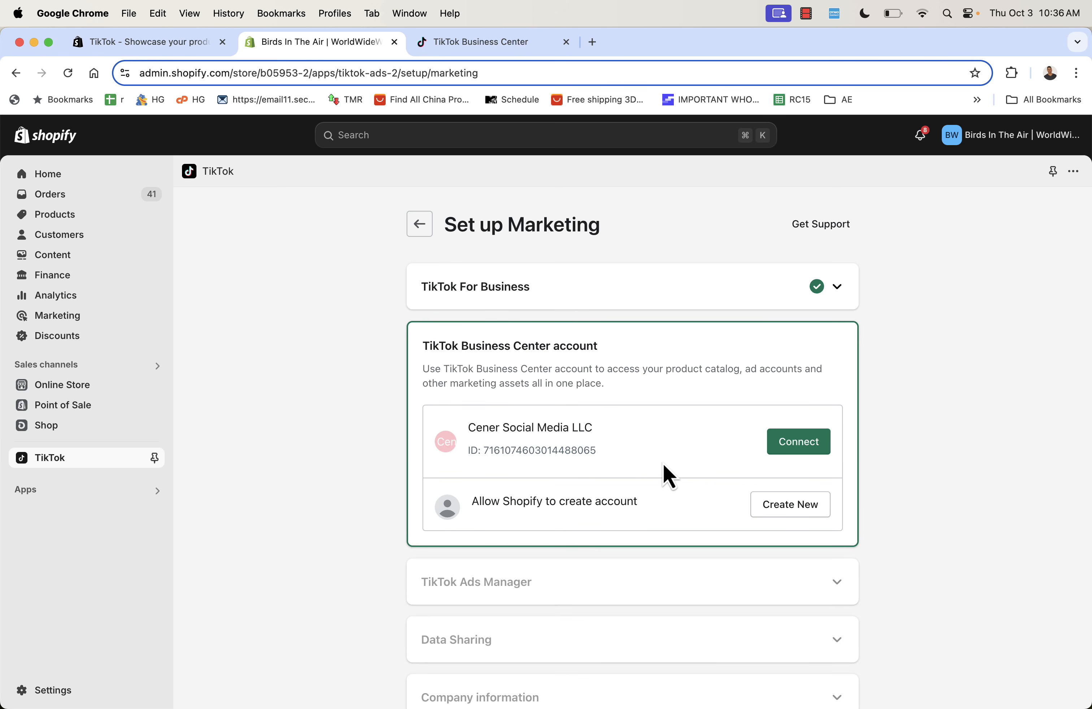
- Connect the Business Center account to reach the Ads Manager step
scroll(712, 440, "down", 2)
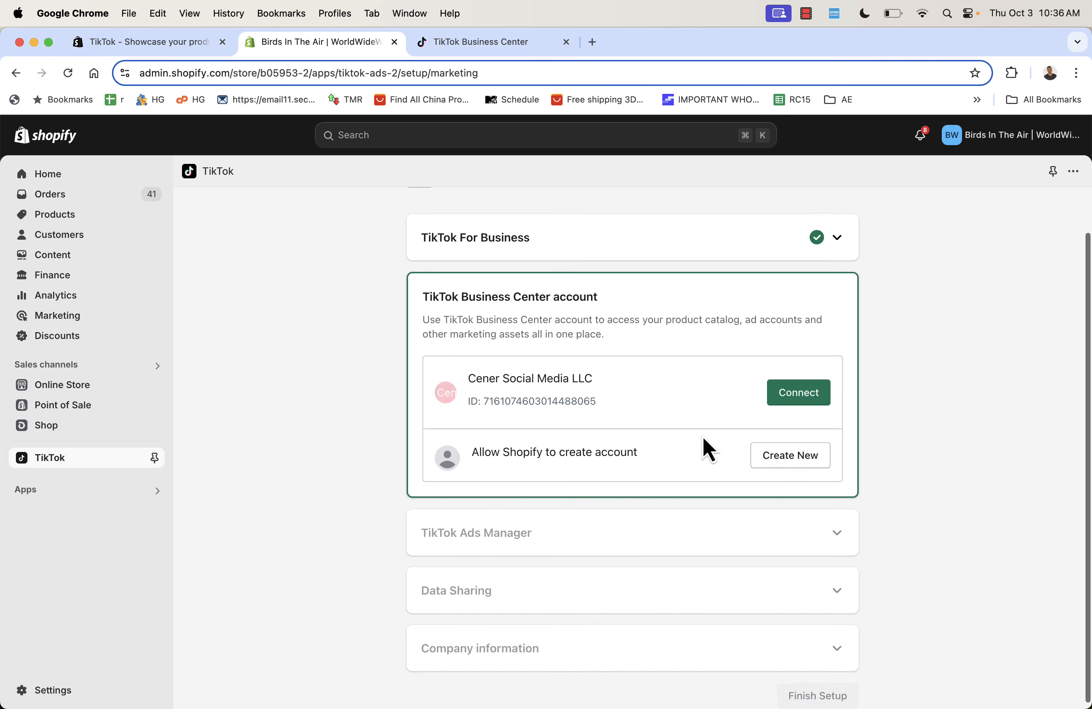
left_click(796, 401)
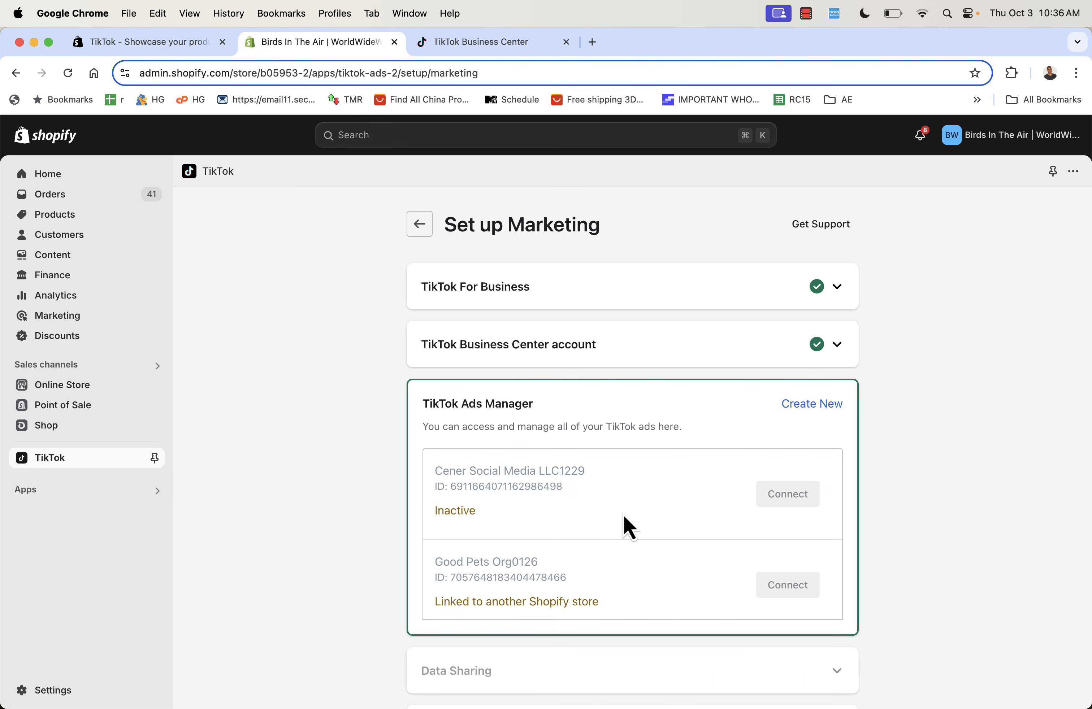
scroll(624, 515, "down", 3)
scroll(623, 515, "up", 3)
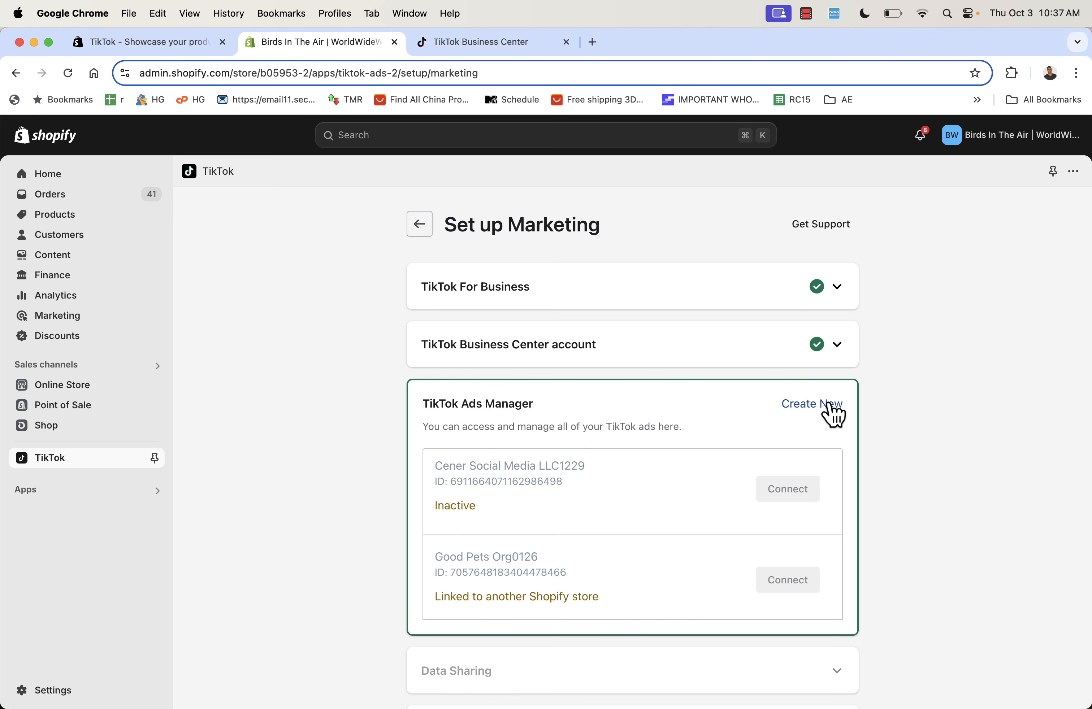
- Create a new TikTok Ads Manager account from Shopify admin
left_click(811, 404)
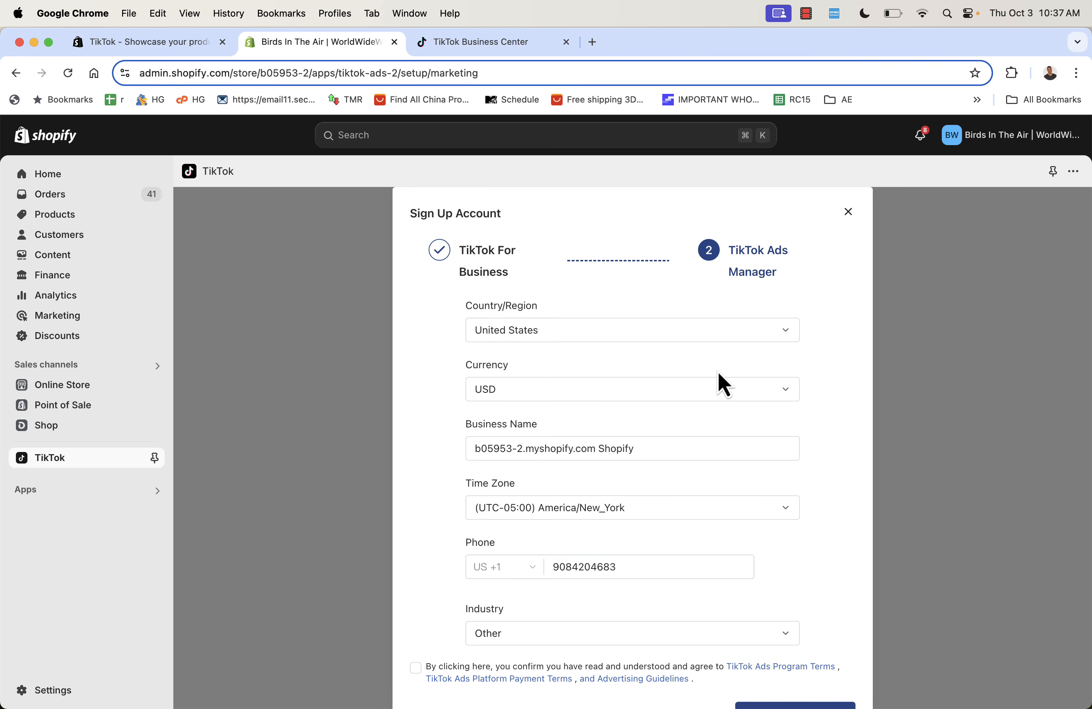
scroll(750, 504, "down", 3)
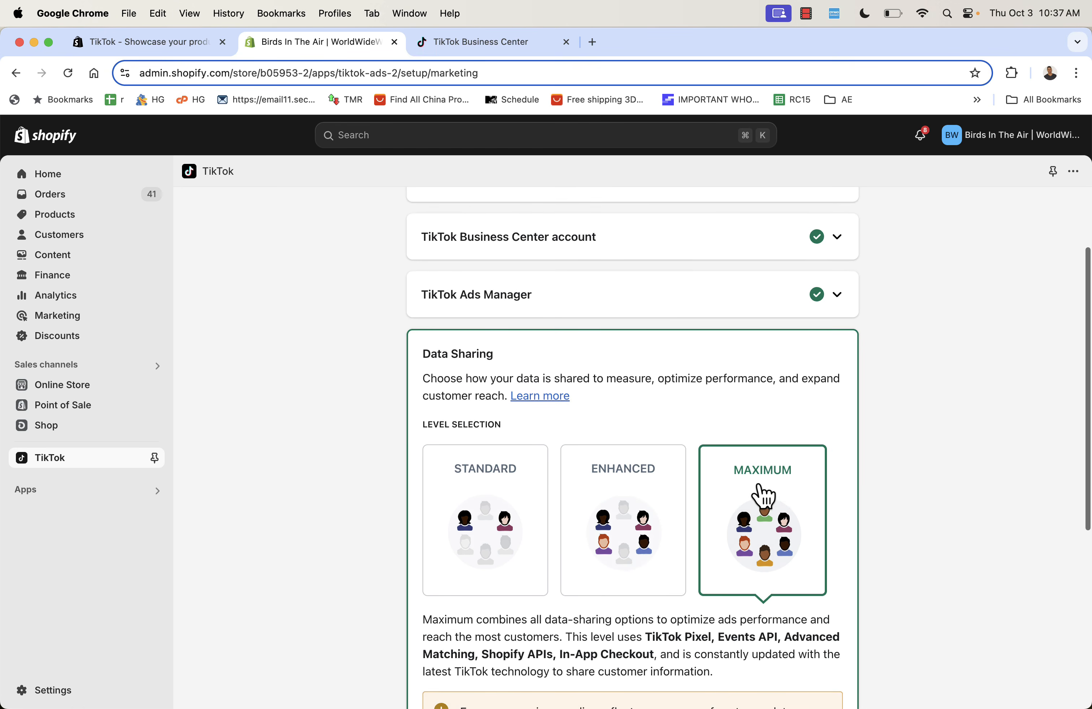
scroll(762, 495, "down", 5)
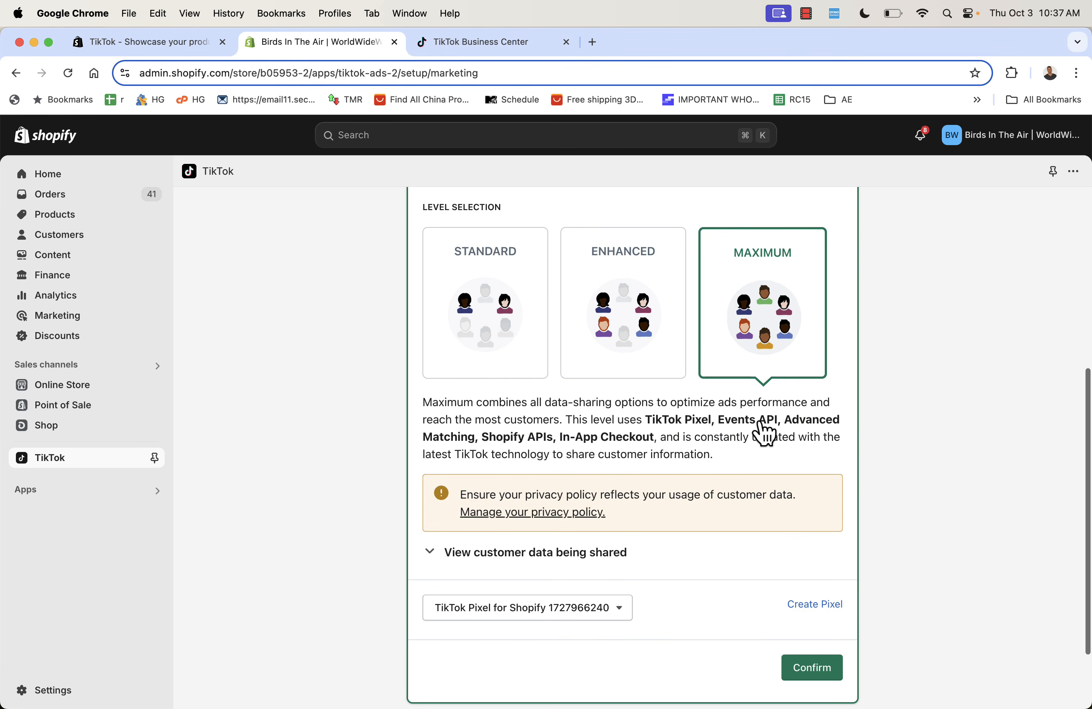
scroll(764, 433, "down", 1)
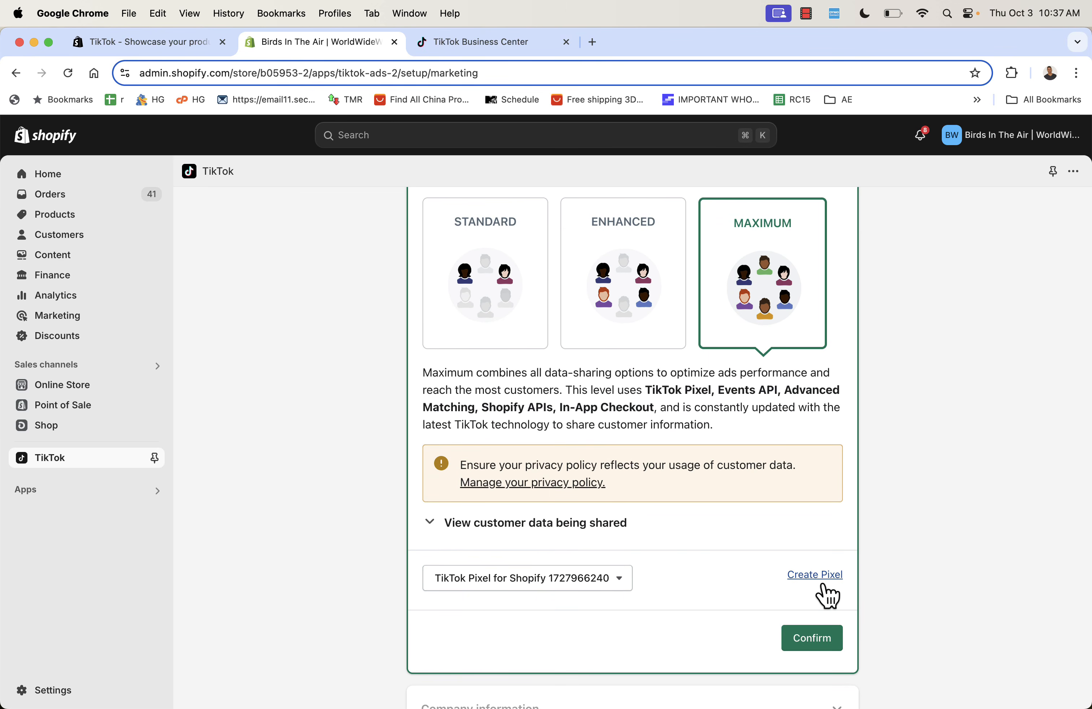
- Confirm Maximum data sharing with the Shopify pixel and submit the company business address
left_click(811, 642)
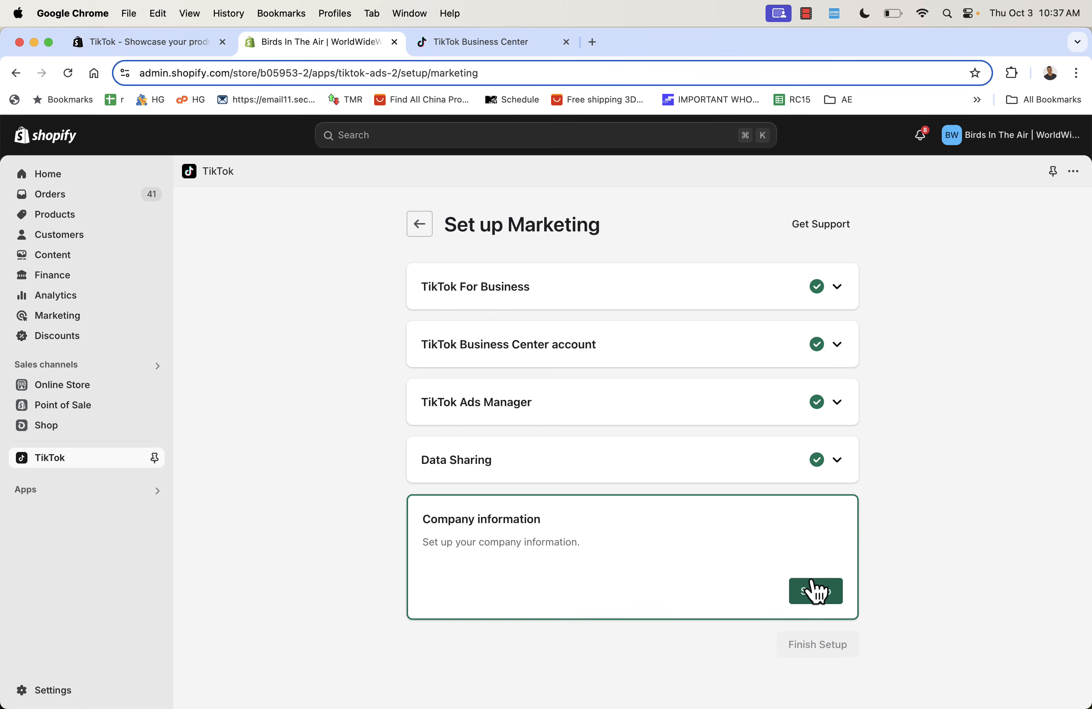
left_click(814, 599)
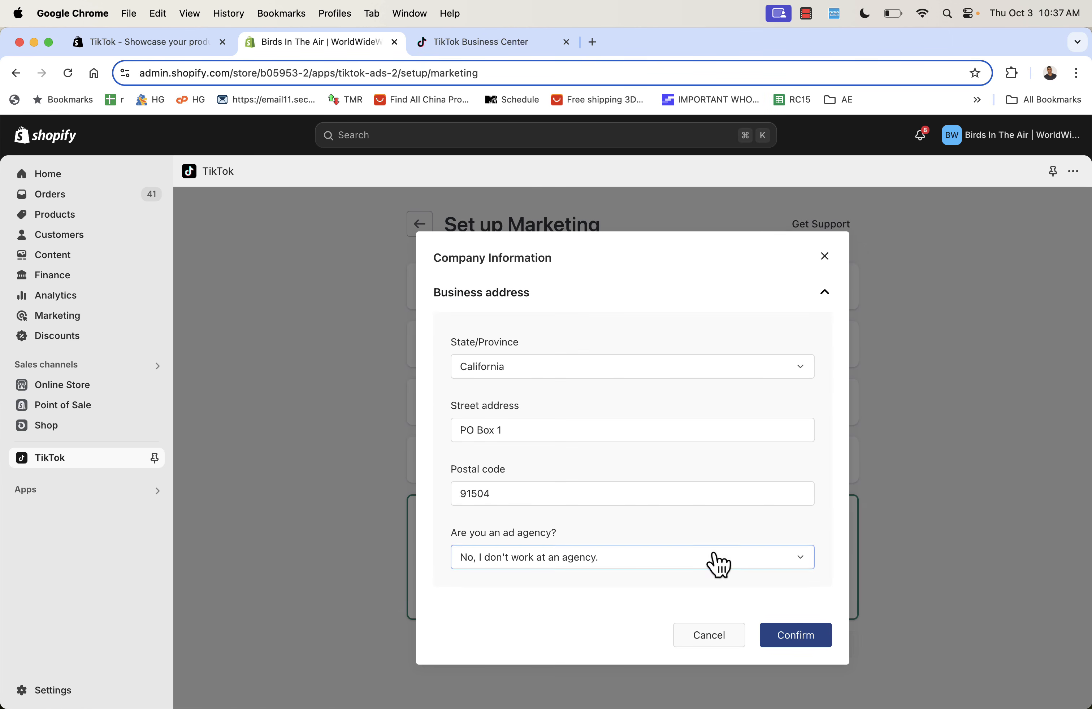
left_click(782, 645)
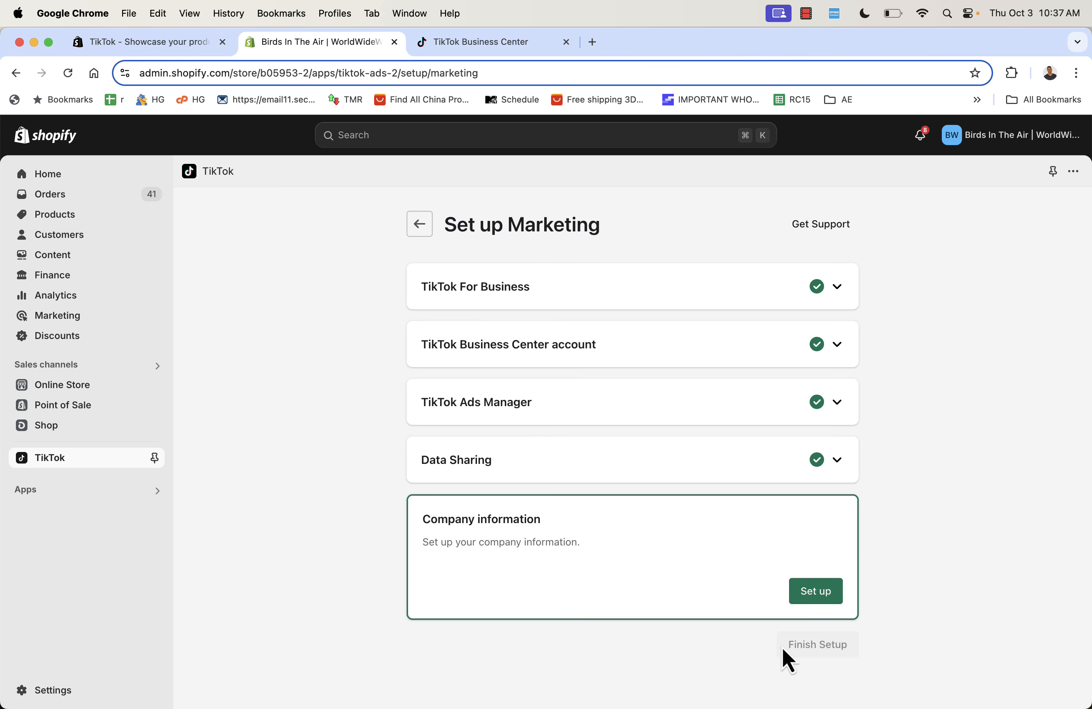
- Finish the TikTok setup and check the Channel Overview for the ad account's pending review
left_click(822, 575)
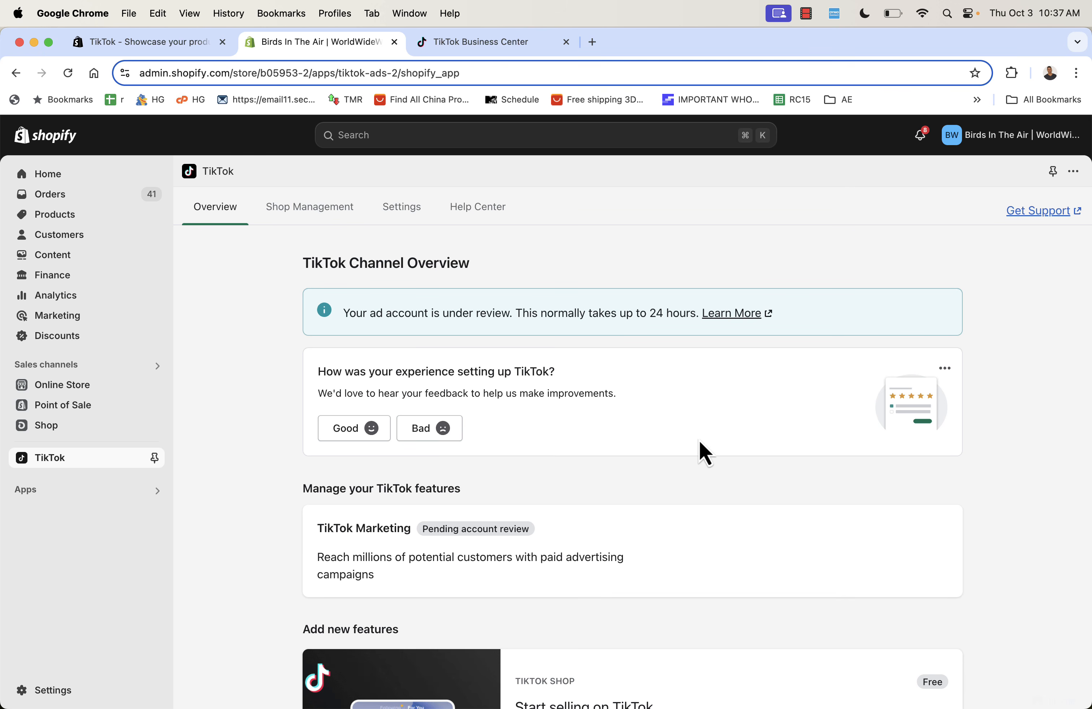
scroll(703, 487, "down", 2)
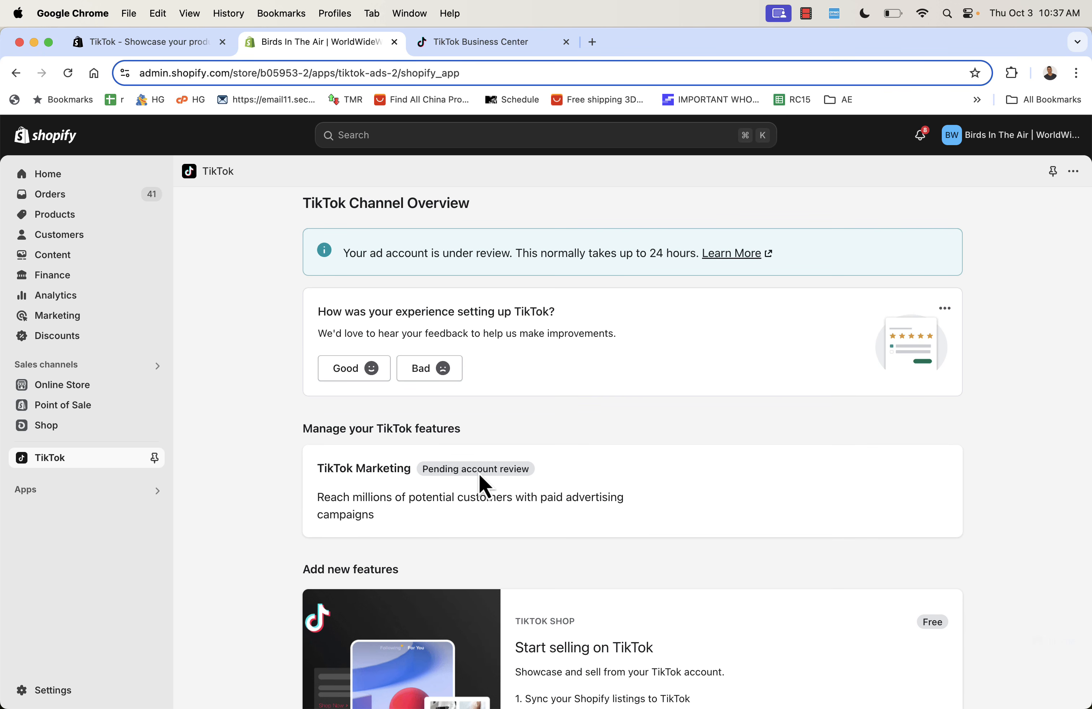
scroll(480, 487, "down", 2)
scroll(480, 487, "up", 2)
scroll(481, 481, "up", 2)
scroll(481, 482, "down", 6)
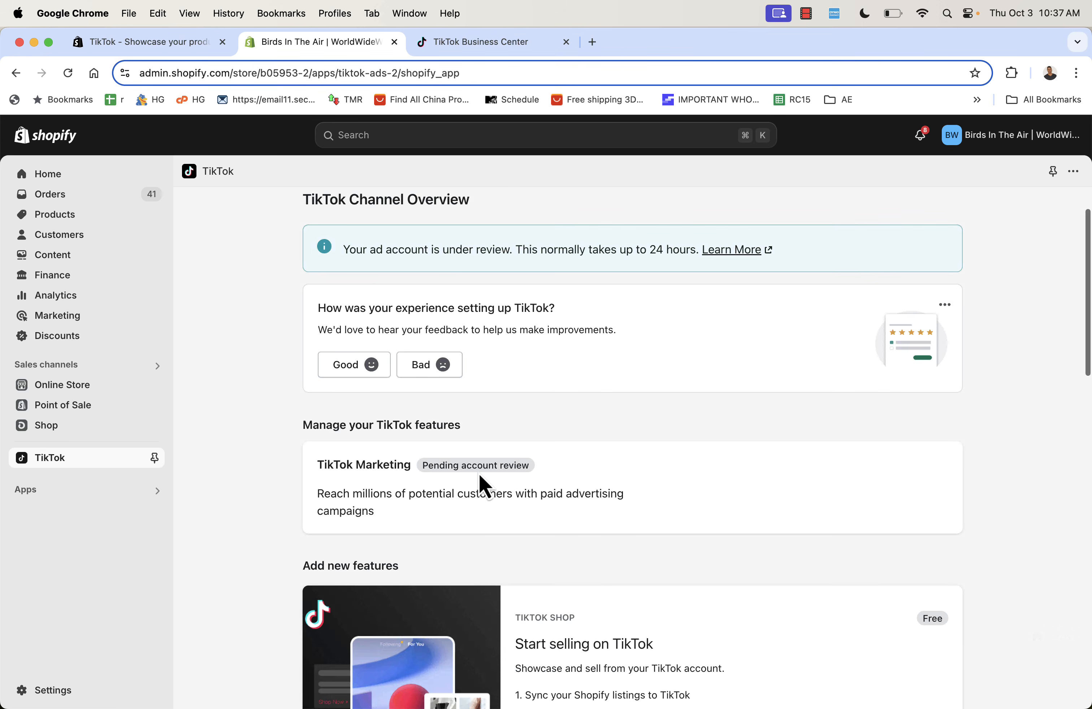
scroll(628, 492, "up", 10)
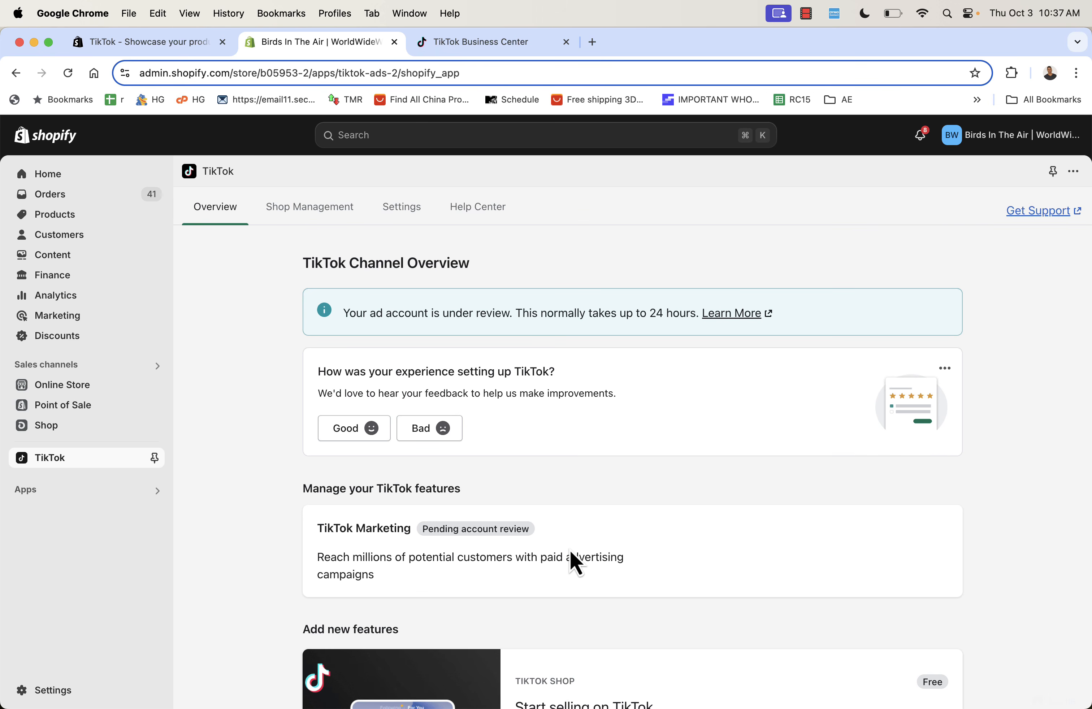
scroll(570, 552, "down", 3)
scroll(571, 552, "up", 3)
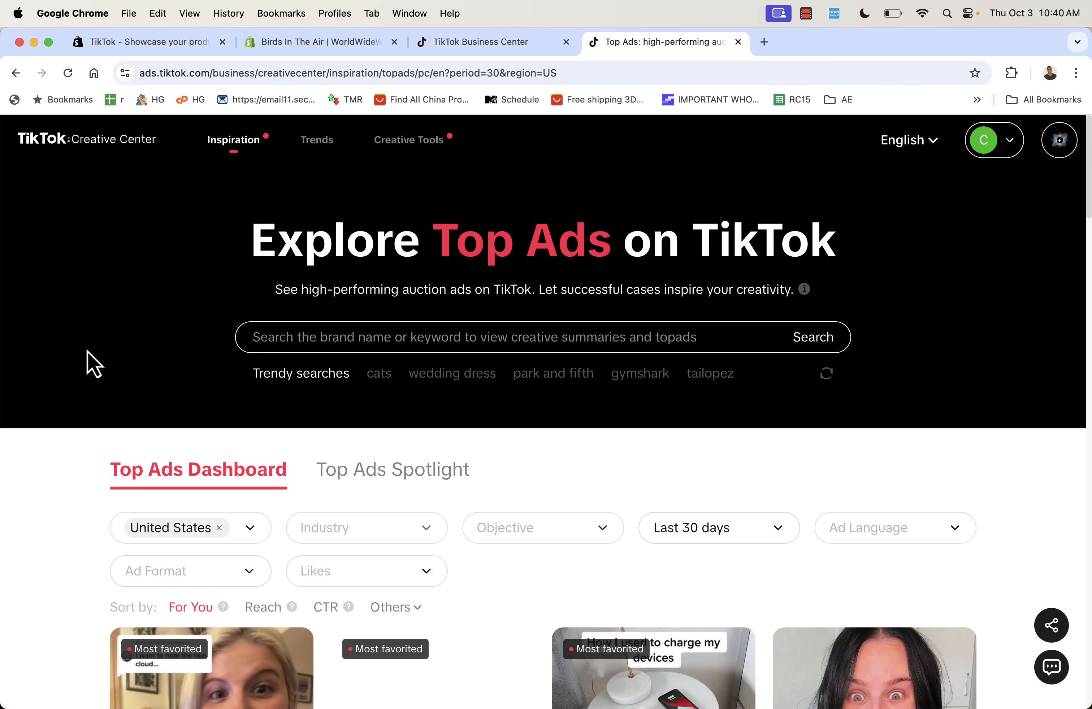
scroll(113, 342, "down", 3)
scroll(116, 355, "down", 10)
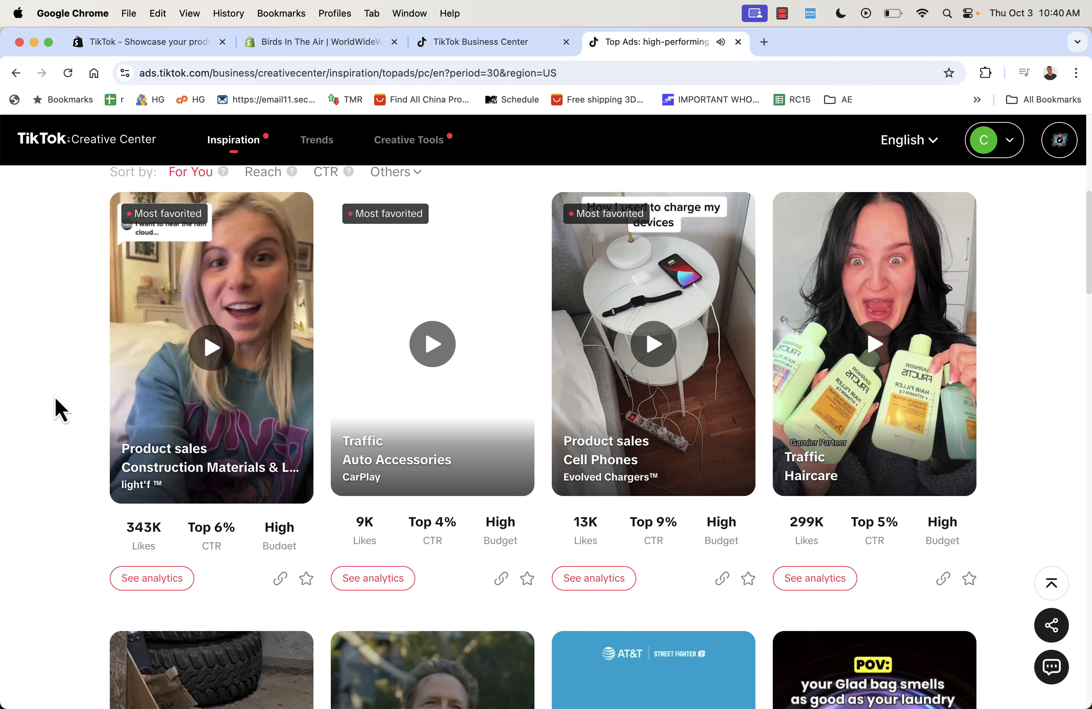
scroll(55, 398, "up", 9)
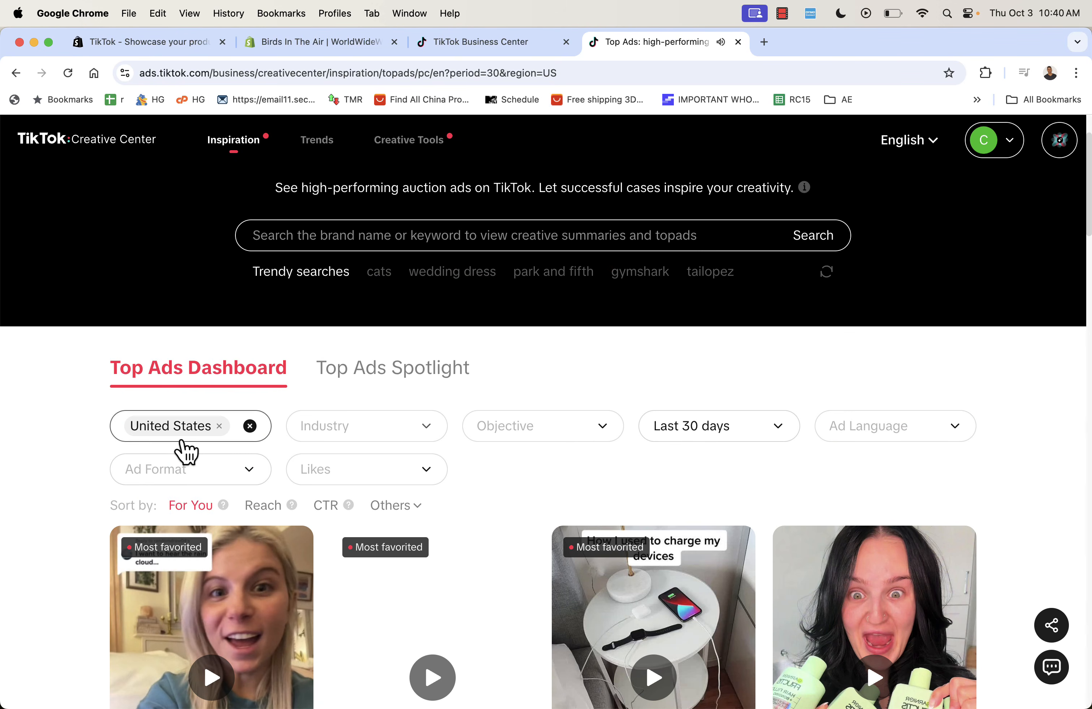
scroll(127, 483, "down", 5)
scroll(127, 483, "down", 7)
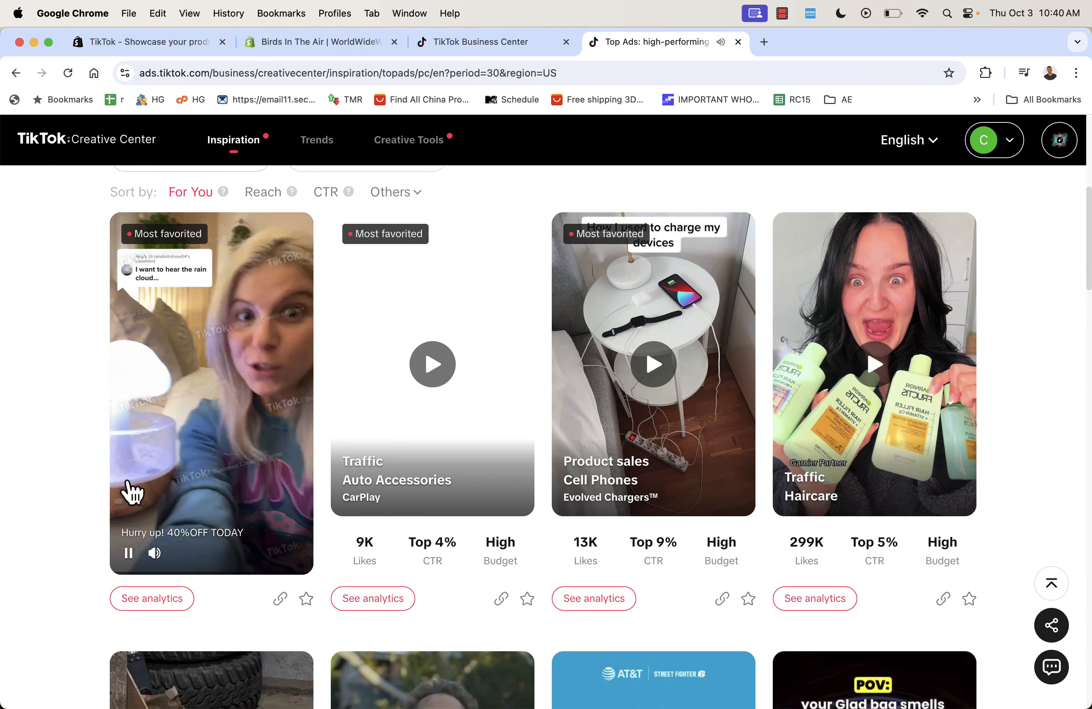
scroll(57, 492, "down", 3)
scroll(57, 492, "down", 1)
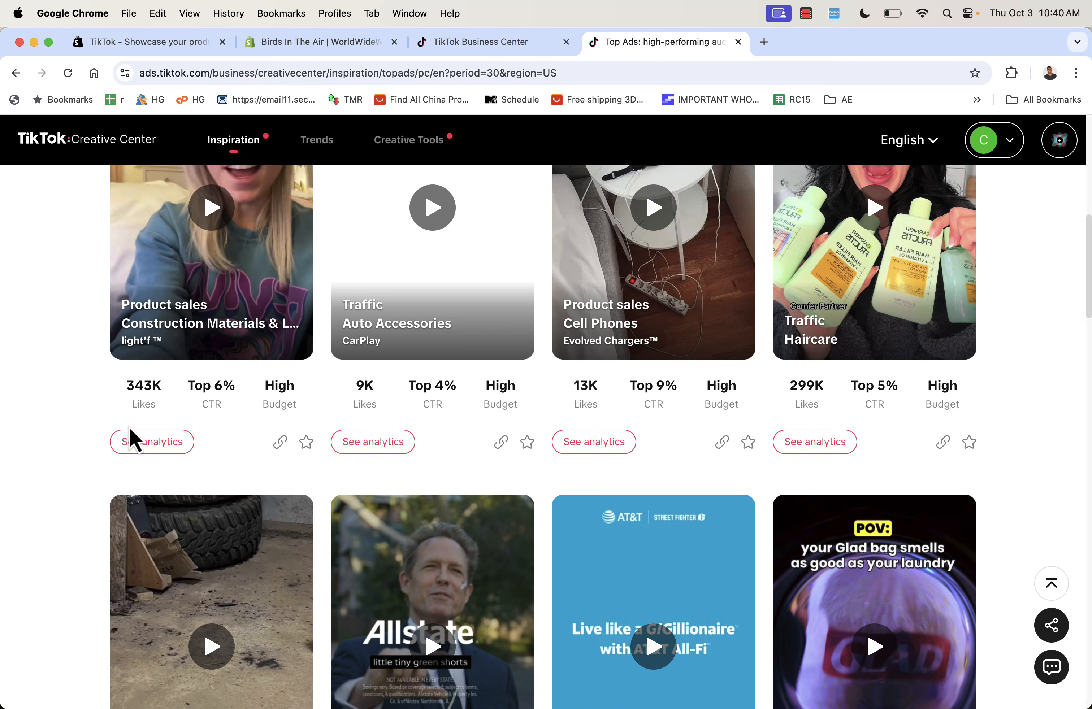
scroll(129, 438, "down", 6)
scroll(52, 427, "down", 8)
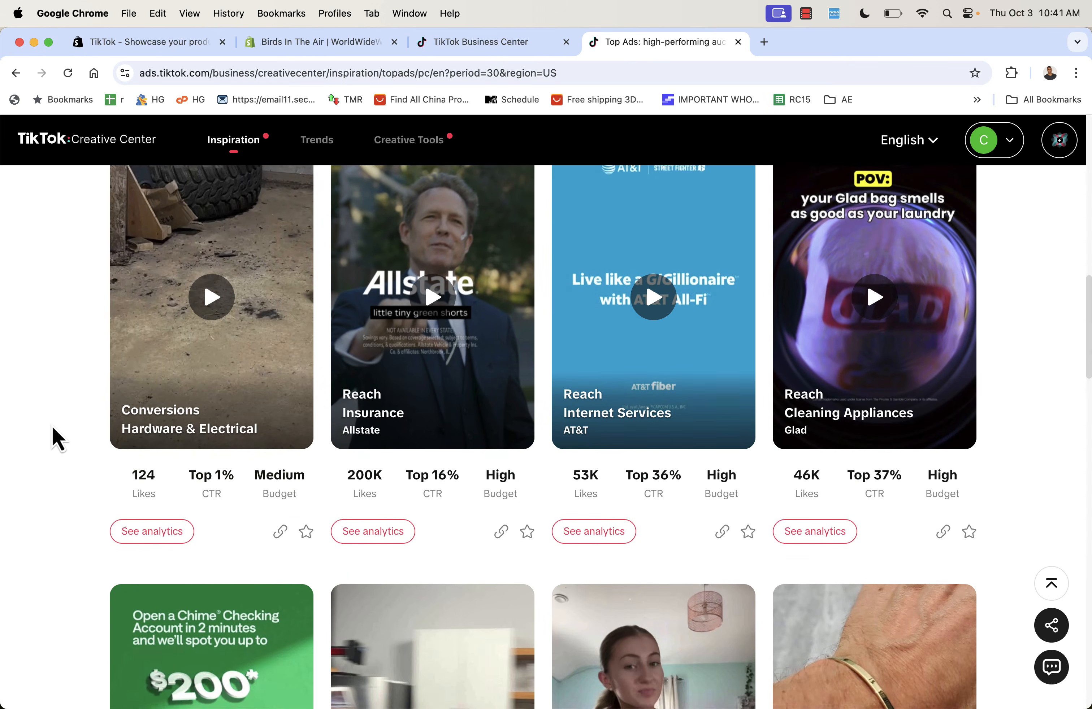
scroll(52, 426, "down", 1)
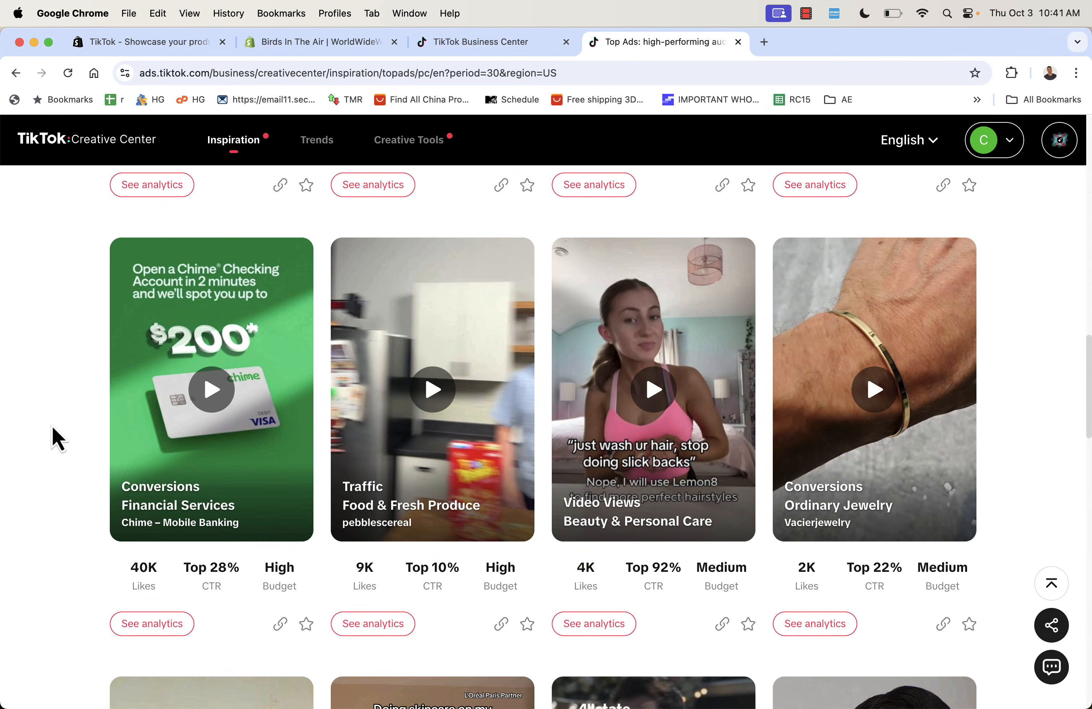
mouse_move(416, 361)
mouse_move(651, 373)
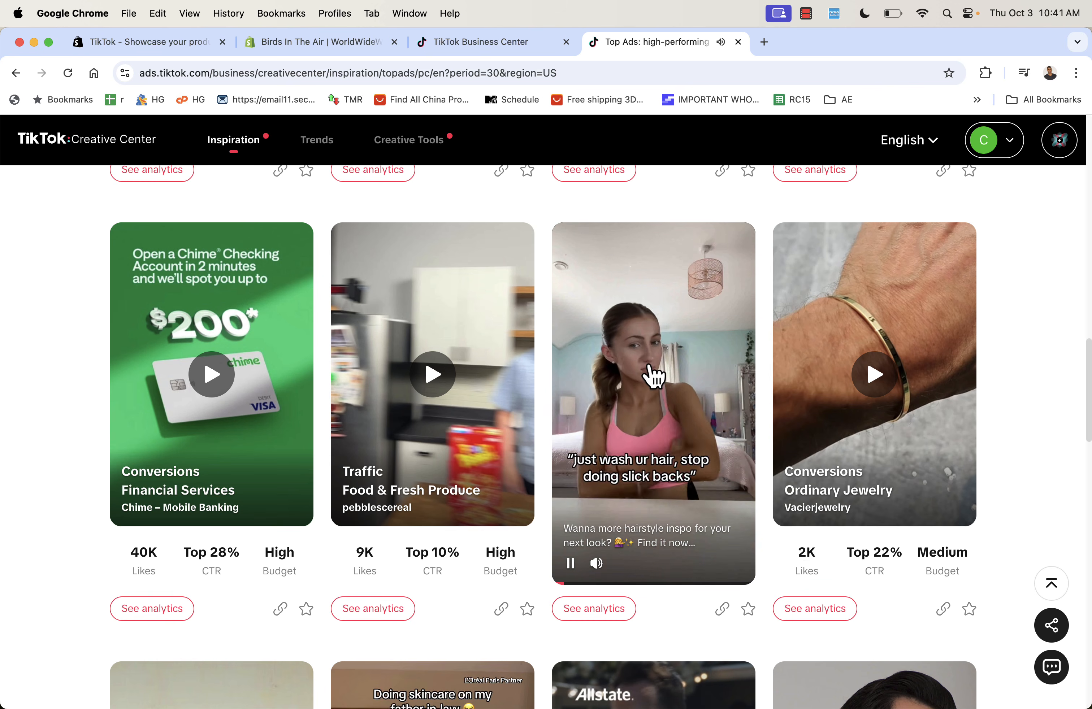
- View the hairstyle ad's analytics (4K likes, 10 comments, 4 shares) in a new tab, then return to Top Ads
left_click(597, 613)
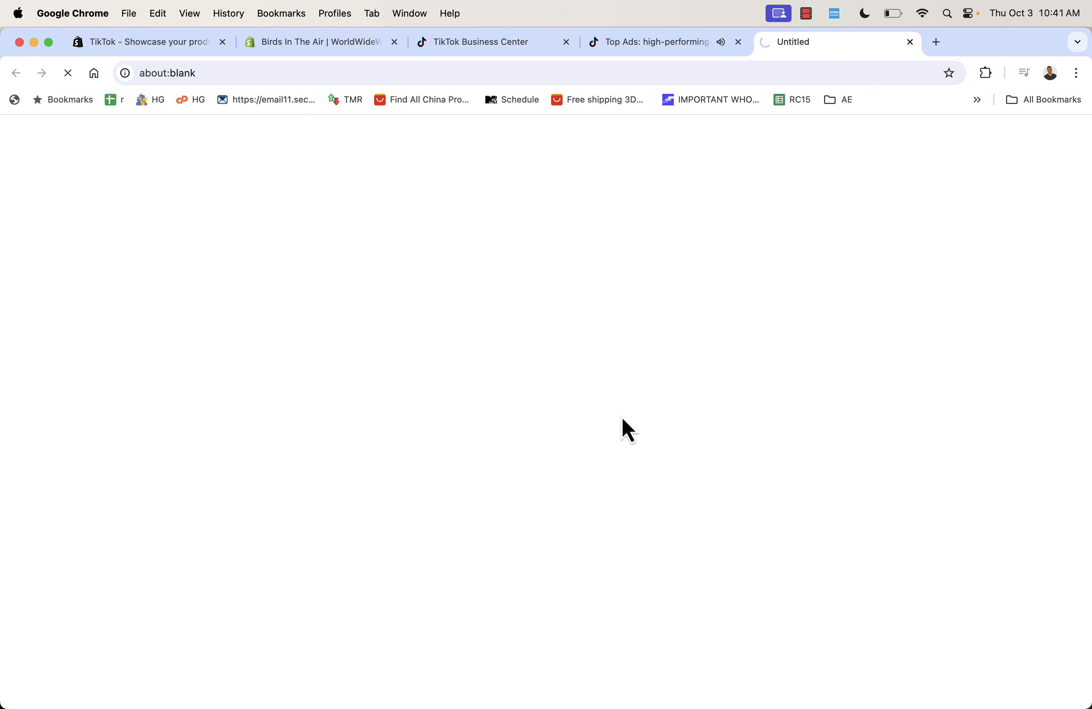
scroll(585, 302, "down", 6)
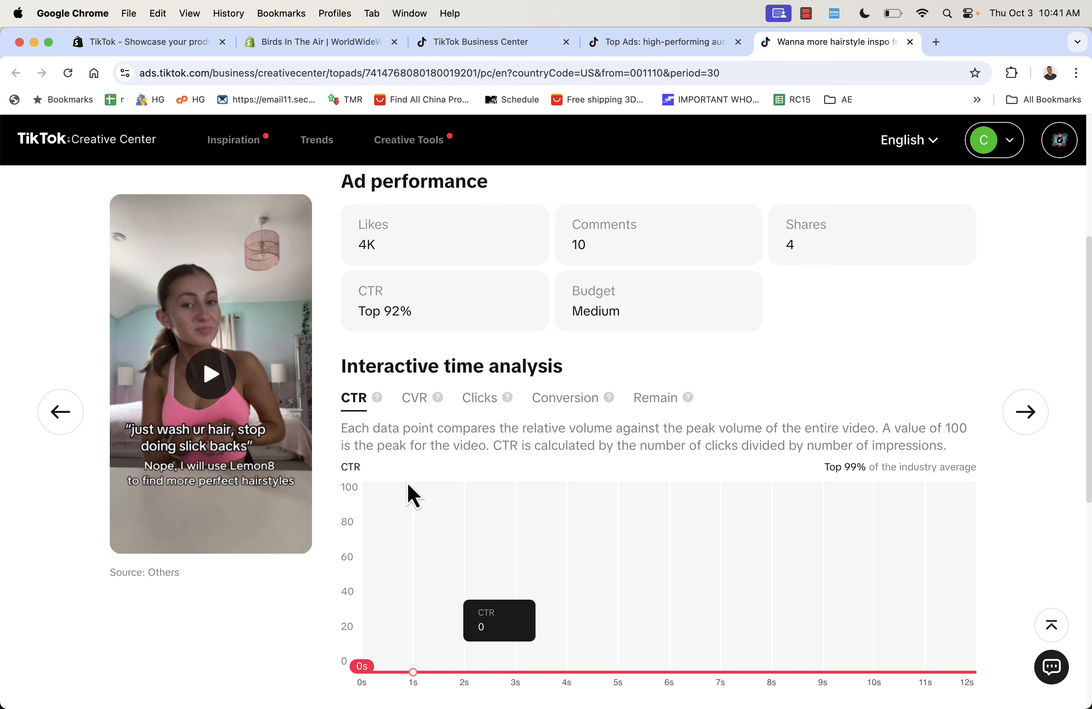
scroll(406, 484, "down", 10)
scroll(416, 419, "down", 2)
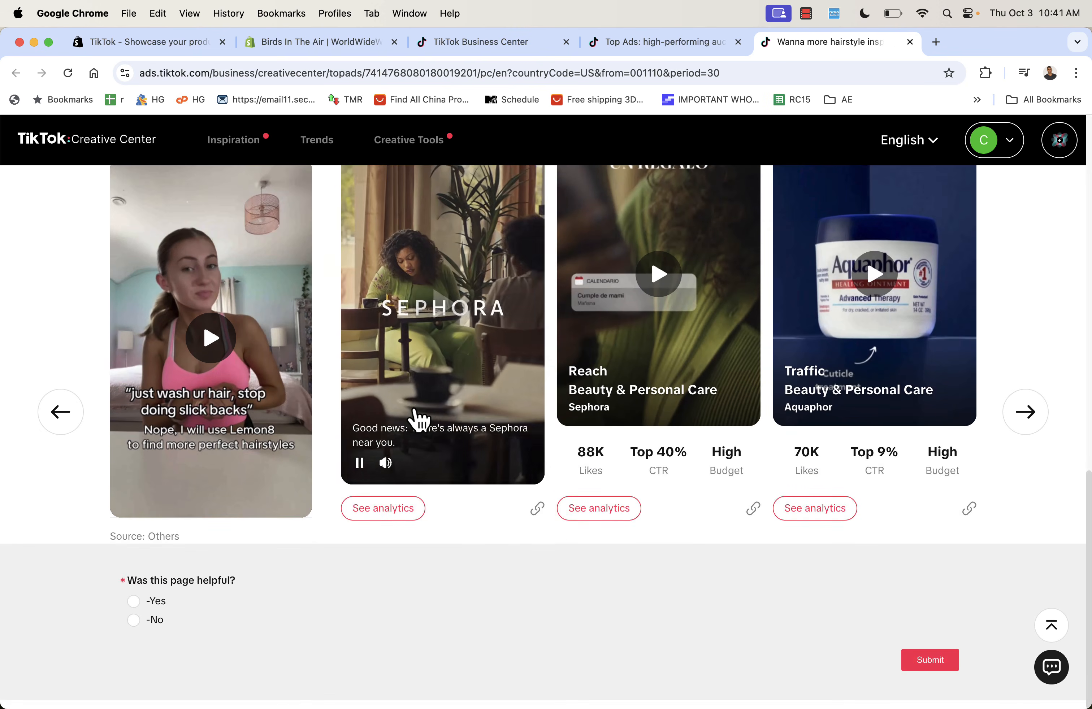
scroll(414, 419, "up", 15)
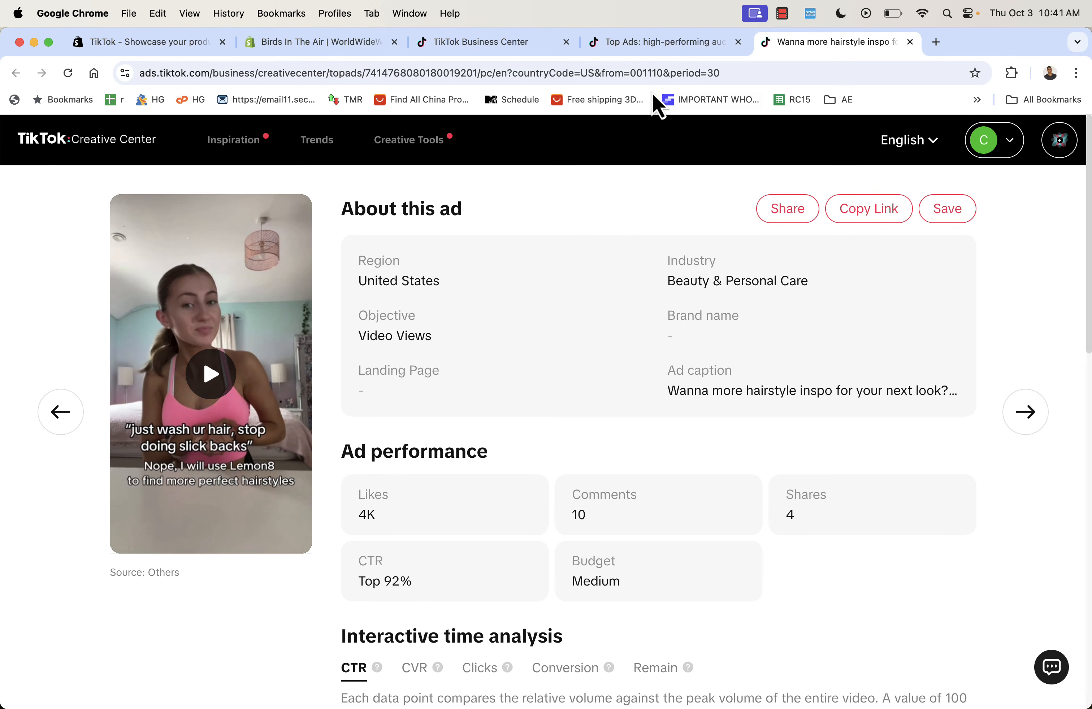
left_click(633, 48)
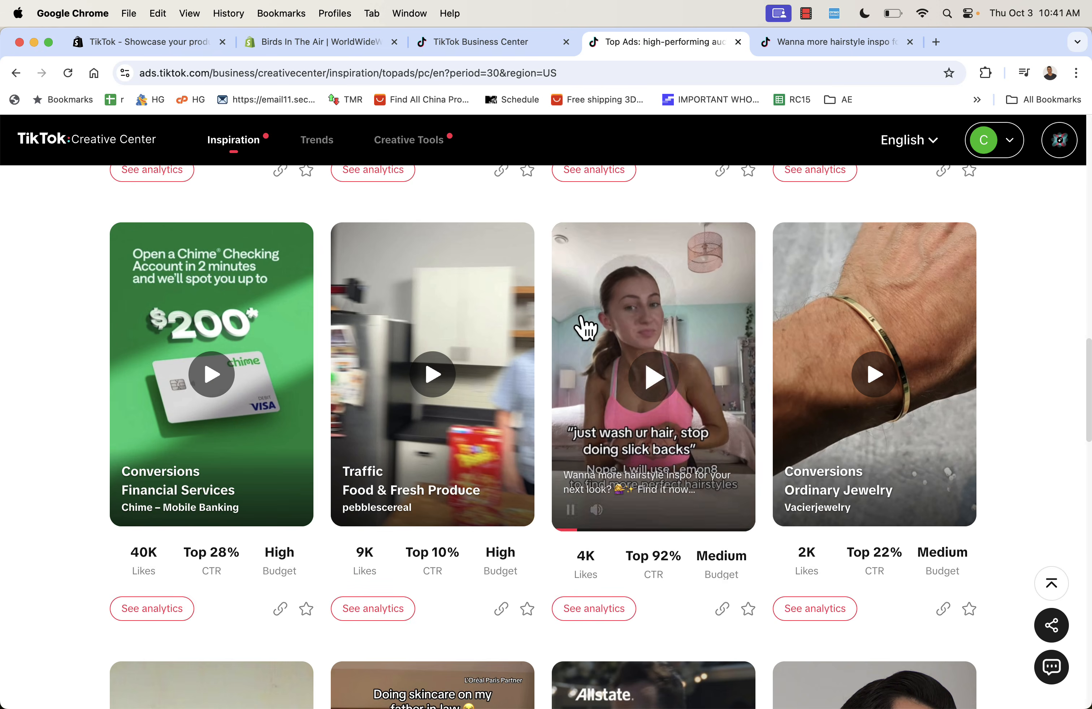
scroll(579, 324, "down", 5)
scroll(49, 417, "down", 2)
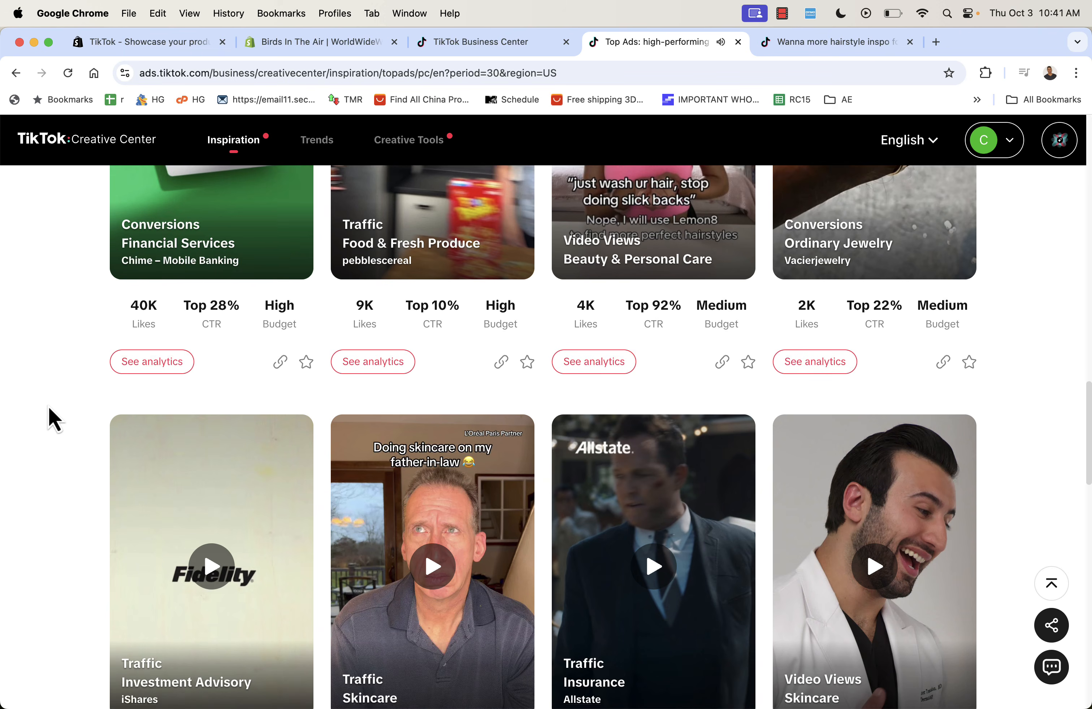
scroll(54, 419, "down", 2)
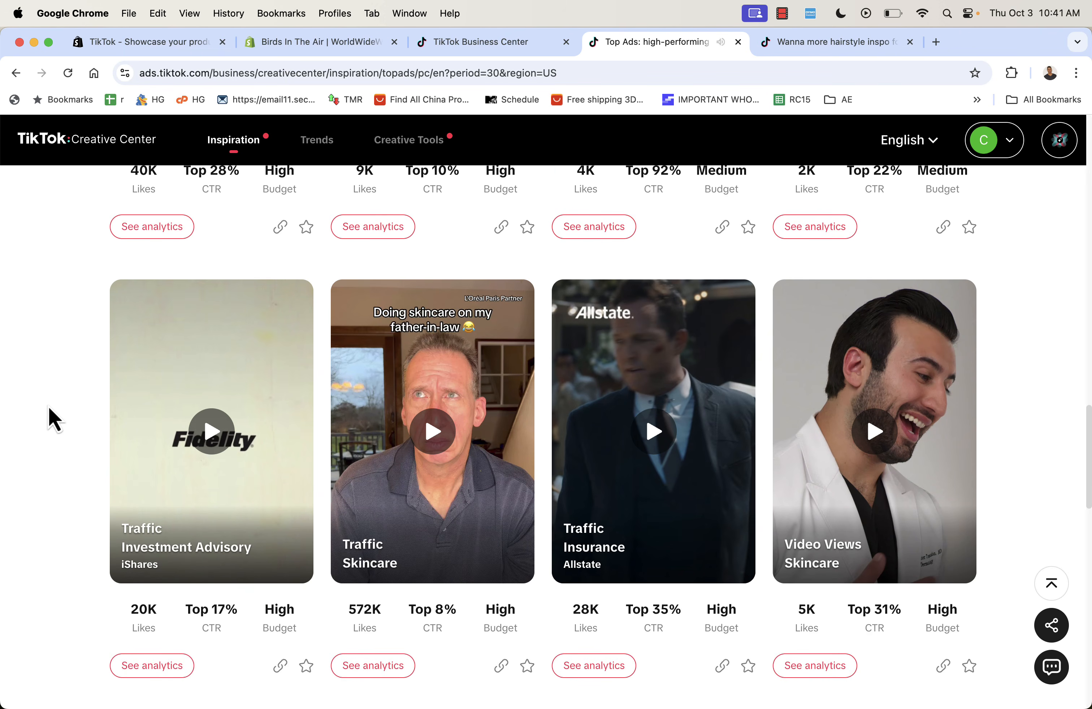
mouse_move(419, 493)
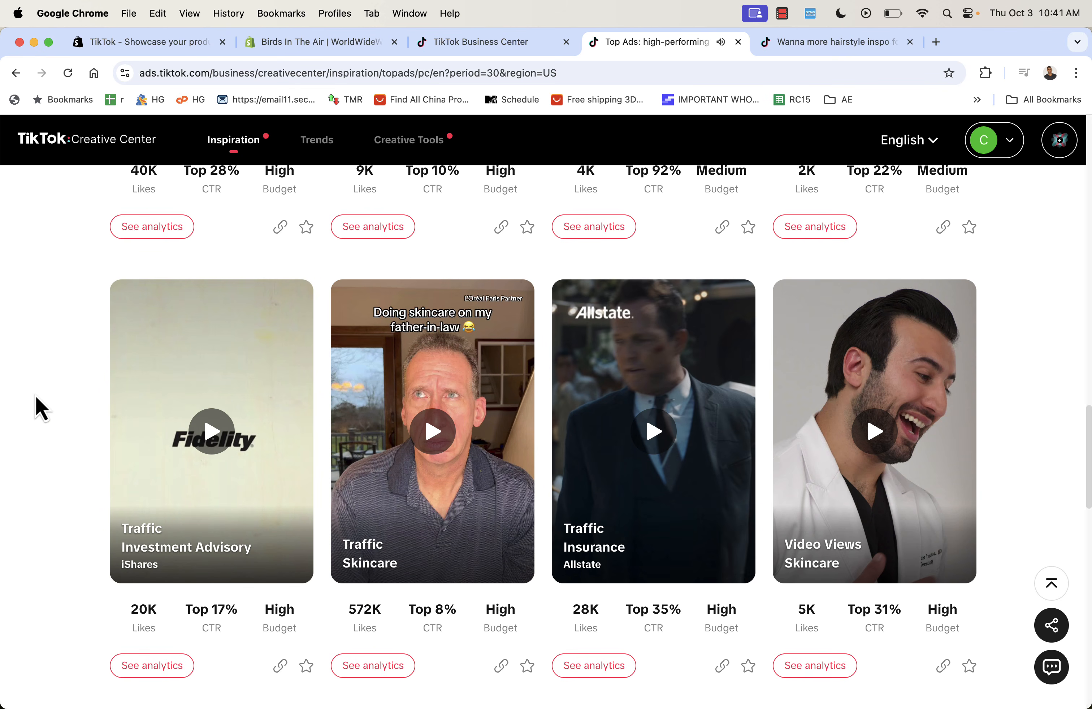
scroll(138, 469, "down", 5)
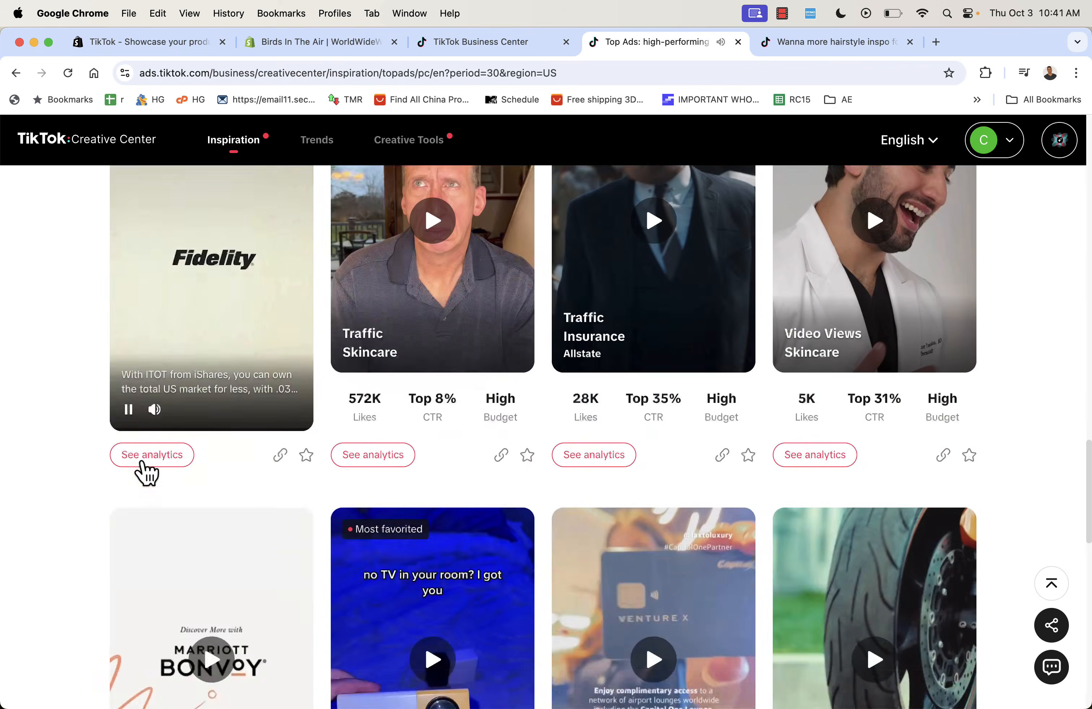
scroll(76, 501, "down", 3)
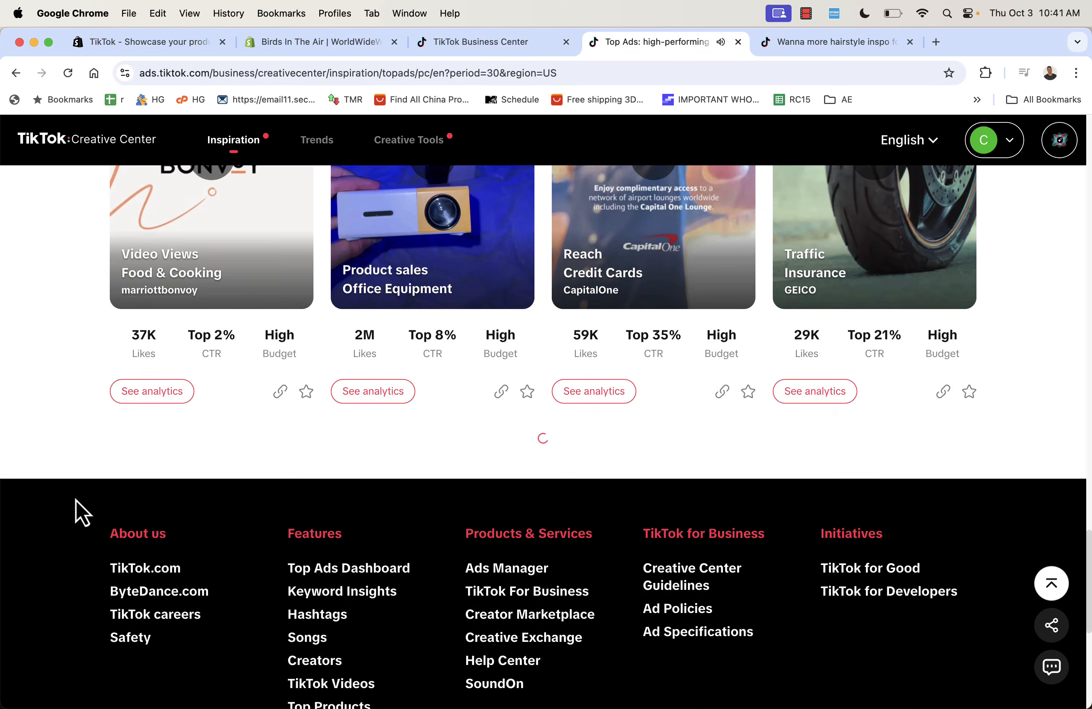
scroll(76, 501, "up", 5)
scroll(39, 348, "up", 10)
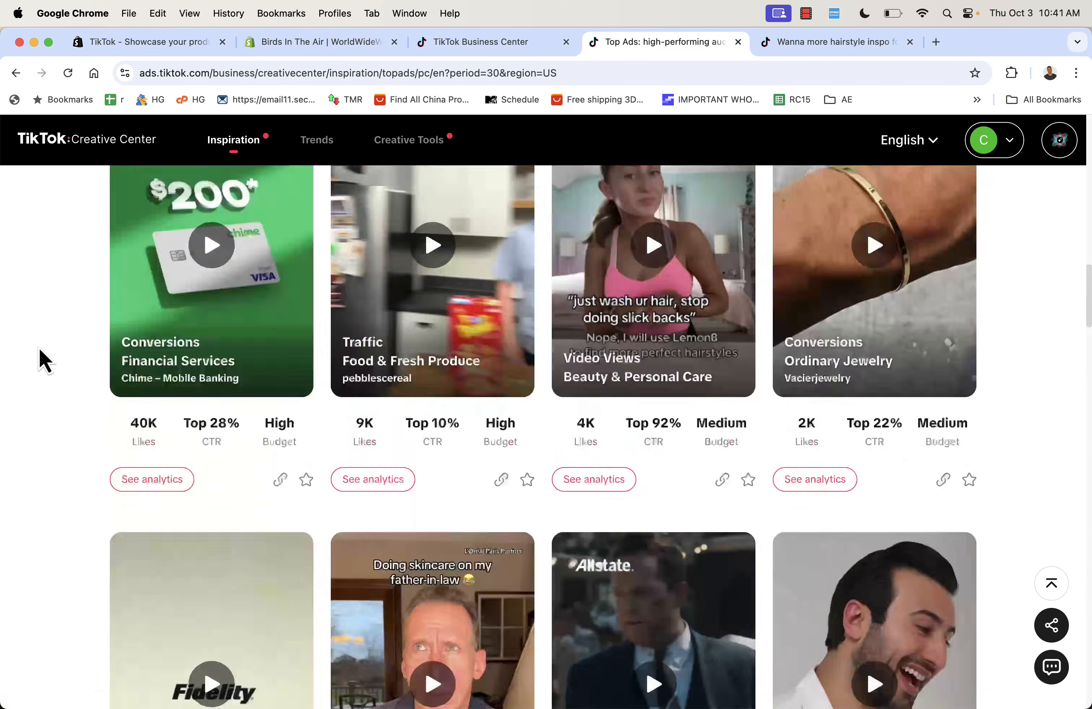
scroll(39, 348, "up", 4)
scroll(39, 384, "down", 6)
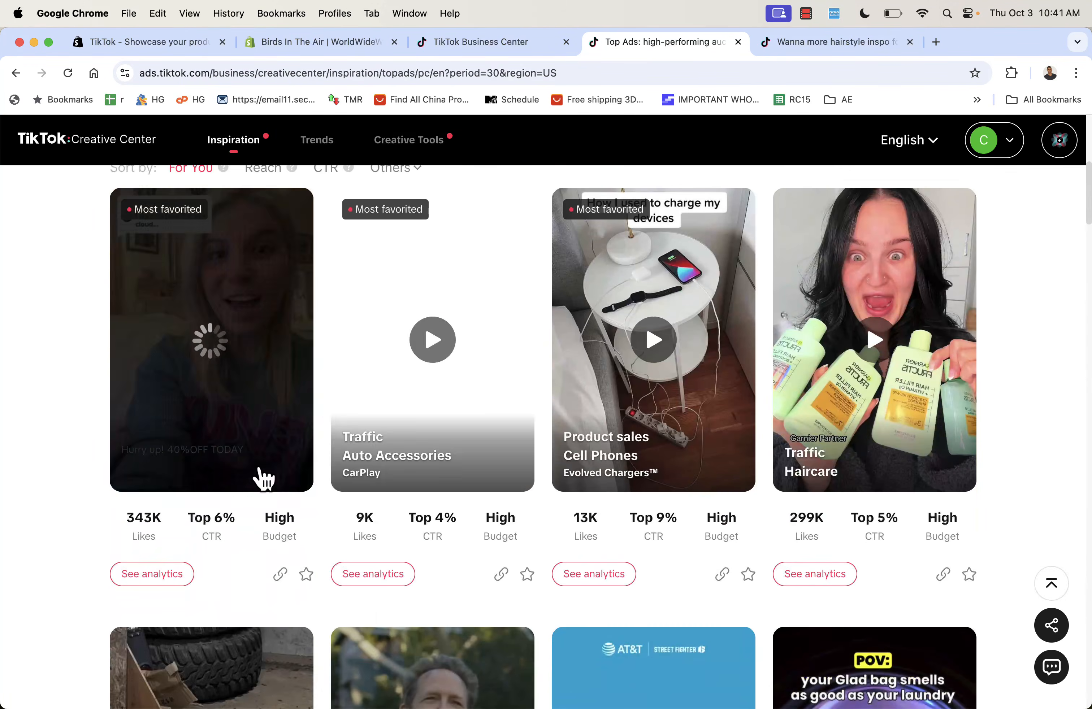
- Search the Top Ads Dashboard for the trending term 'cats'
scroll(461, 531, "up", 10)
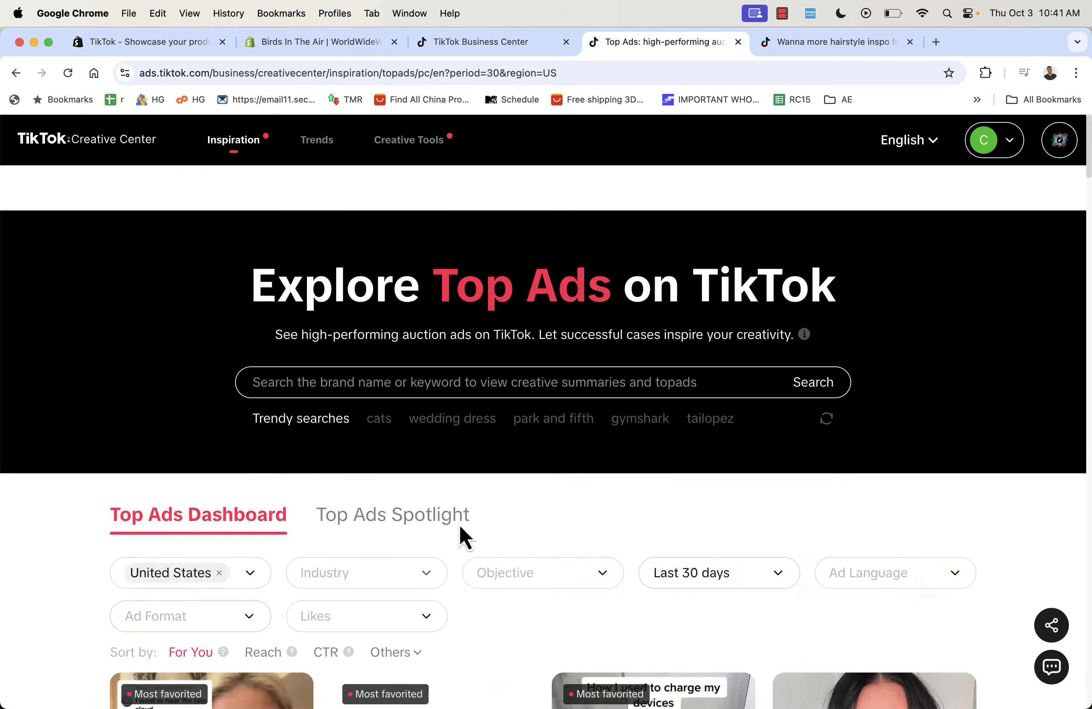
scroll(451, 370, "down", 1)
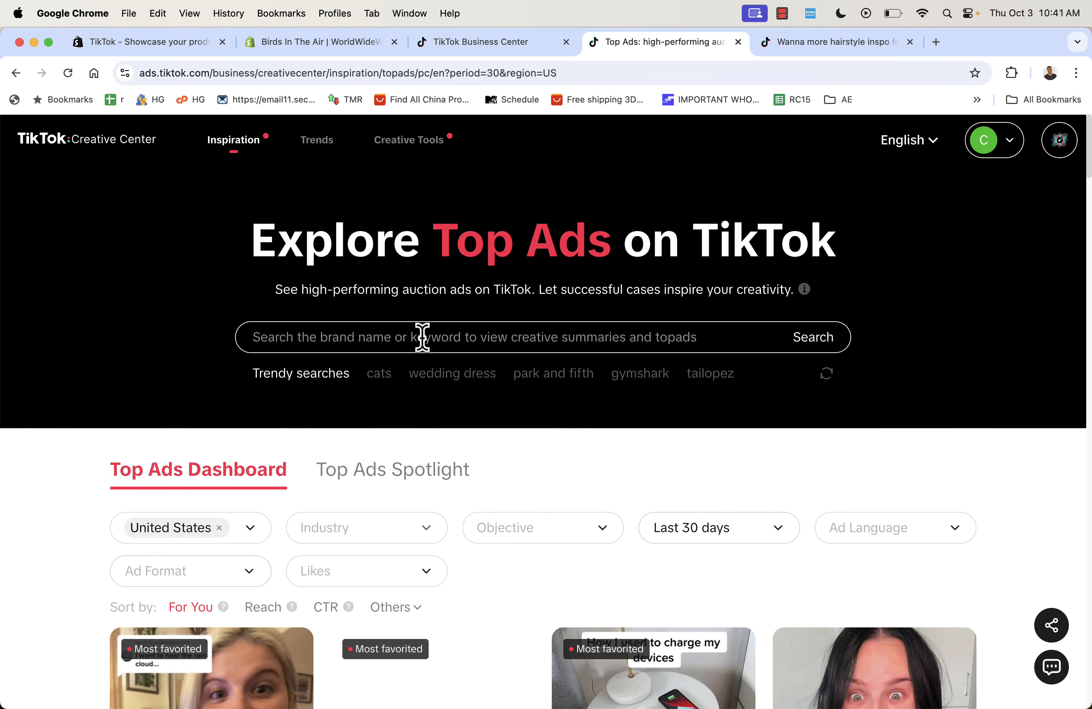
left_click(377, 374)
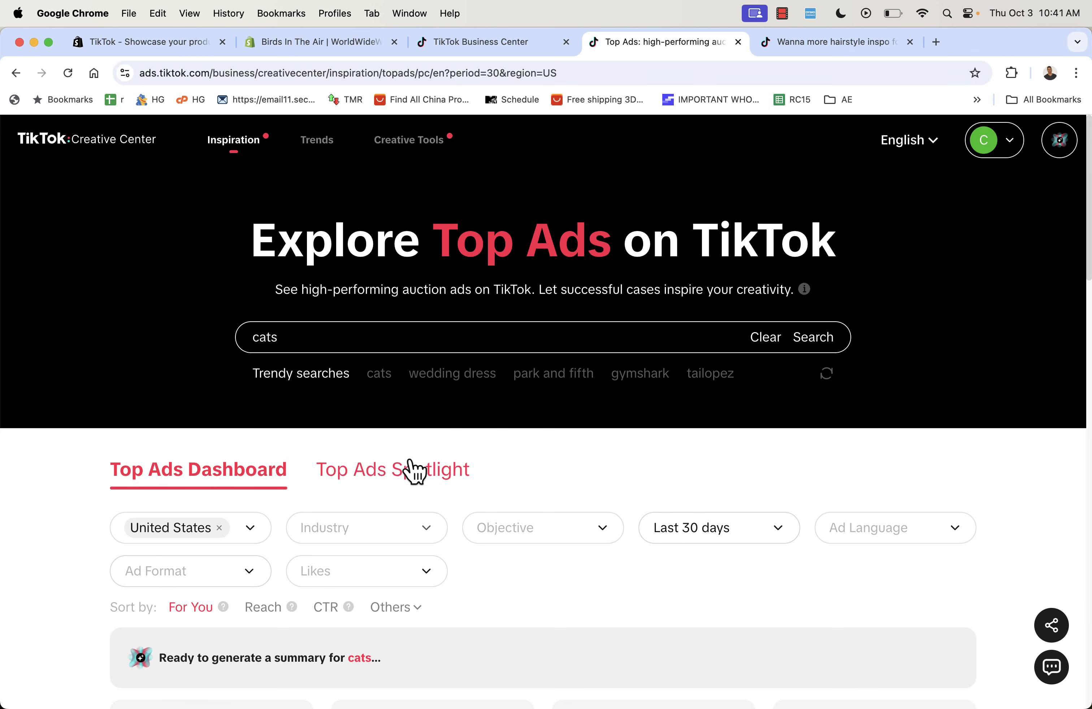
scroll(93, 552, "down", 5)
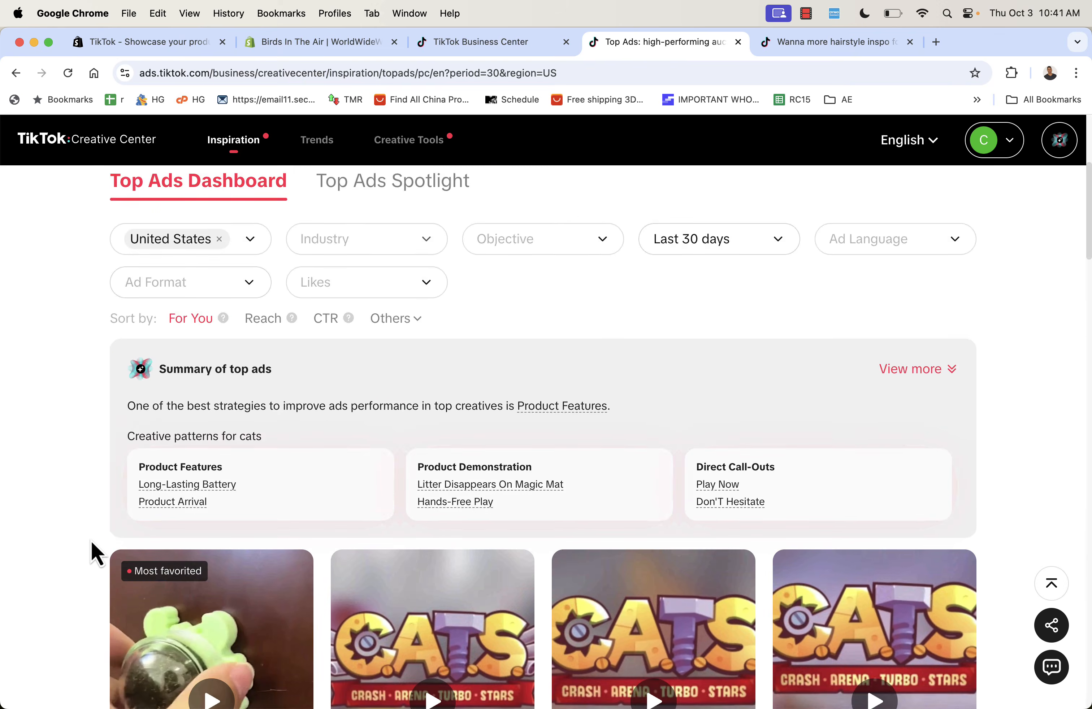
scroll(91, 541, "down", 5)
mouse_move(313, 603)
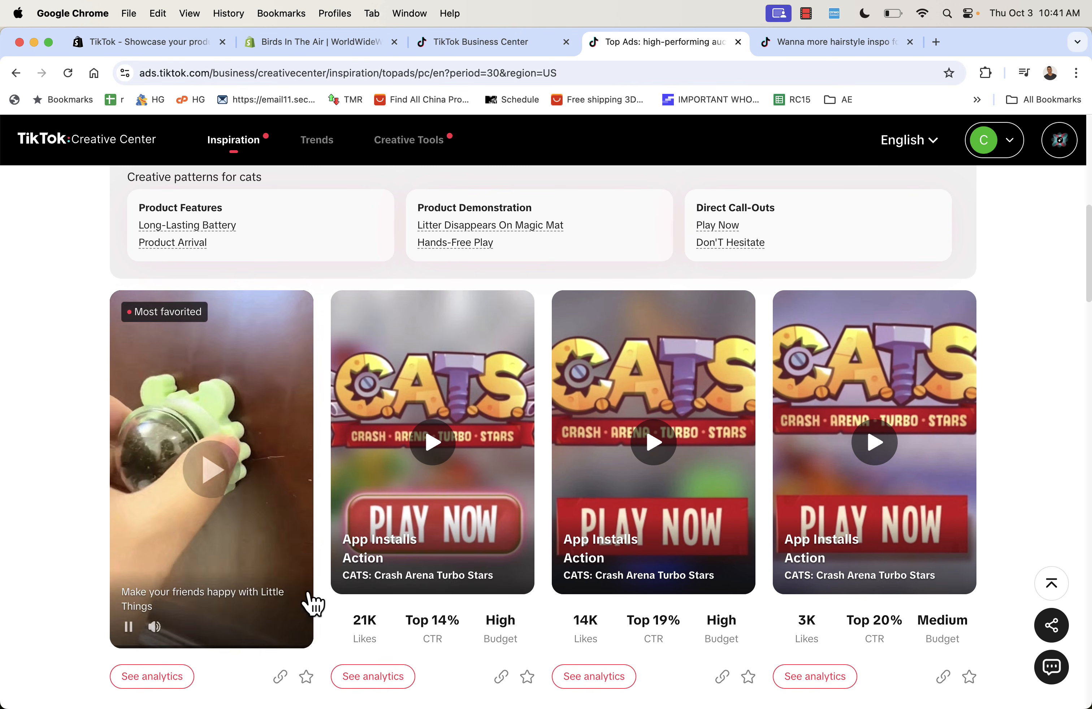
scroll(382, 585, "up", 5)
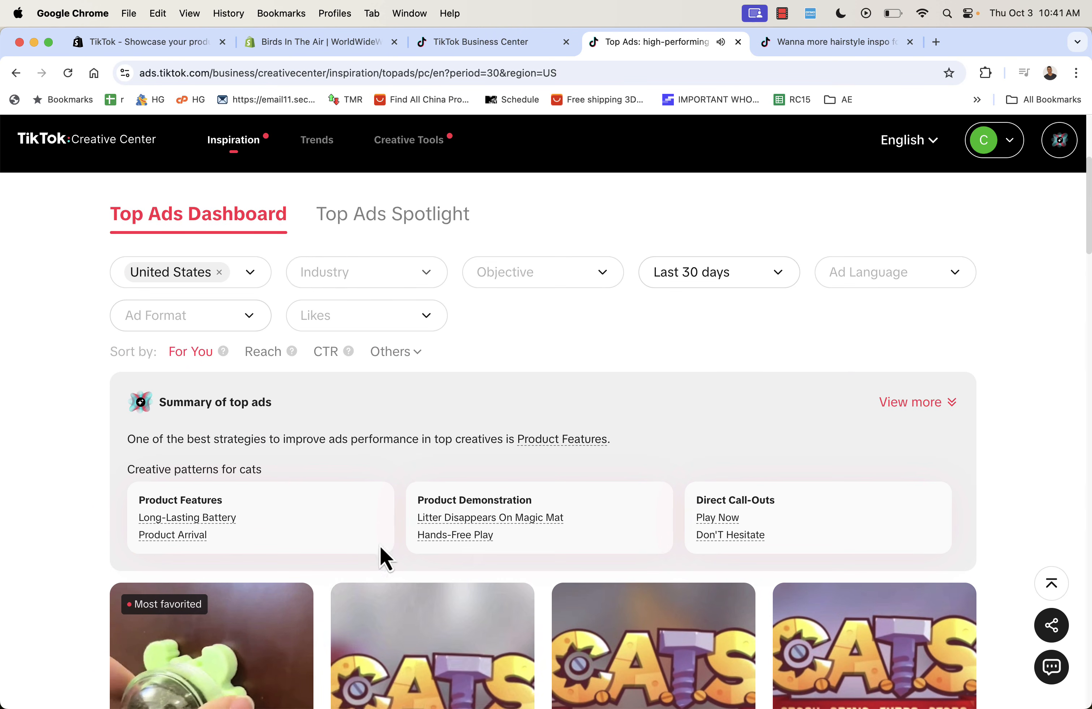
- Filter the cat ads to the Conversions objective and browse the results
left_click(226, 316)
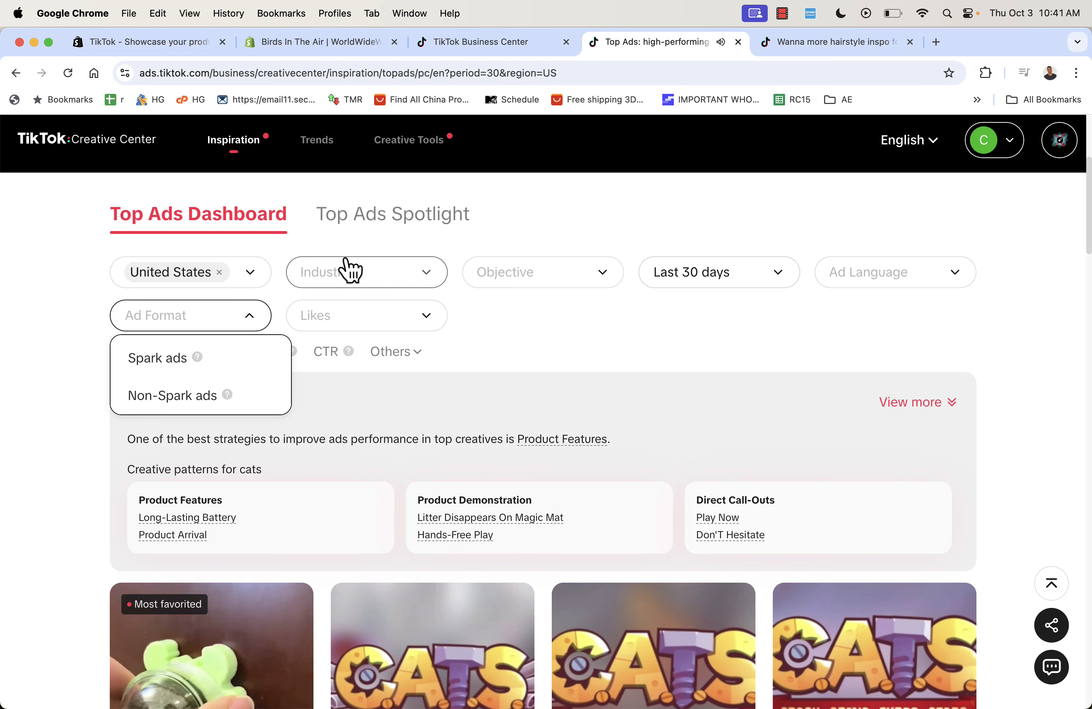
left_click(366, 280)
left_click(519, 283)
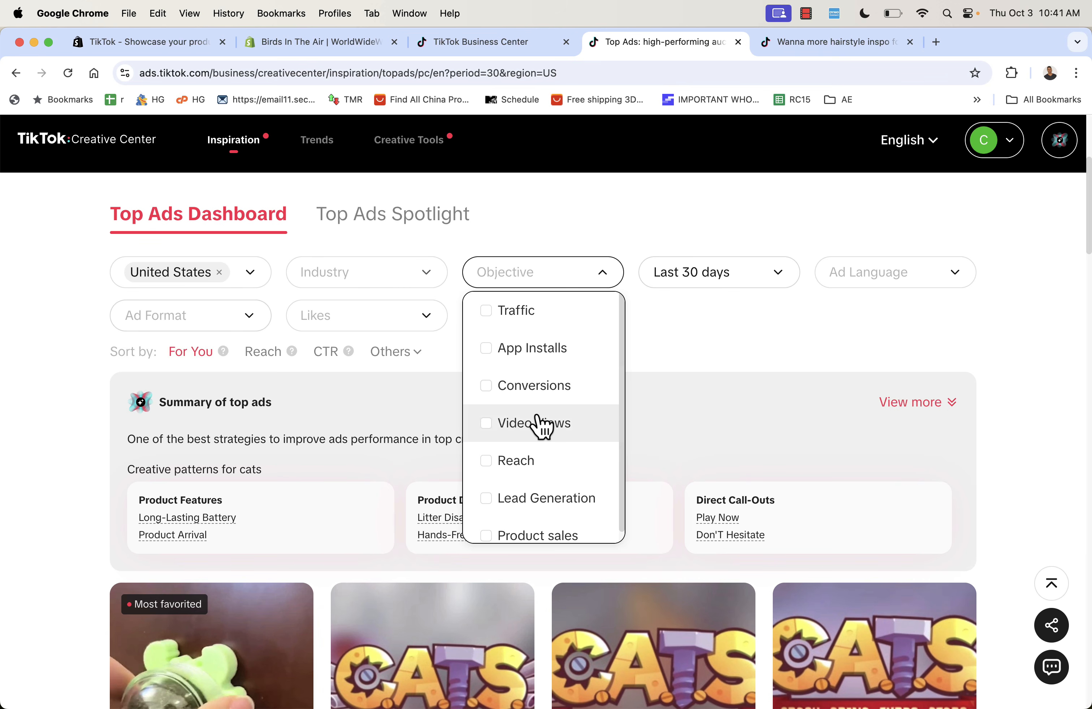
left_click(493, 391)
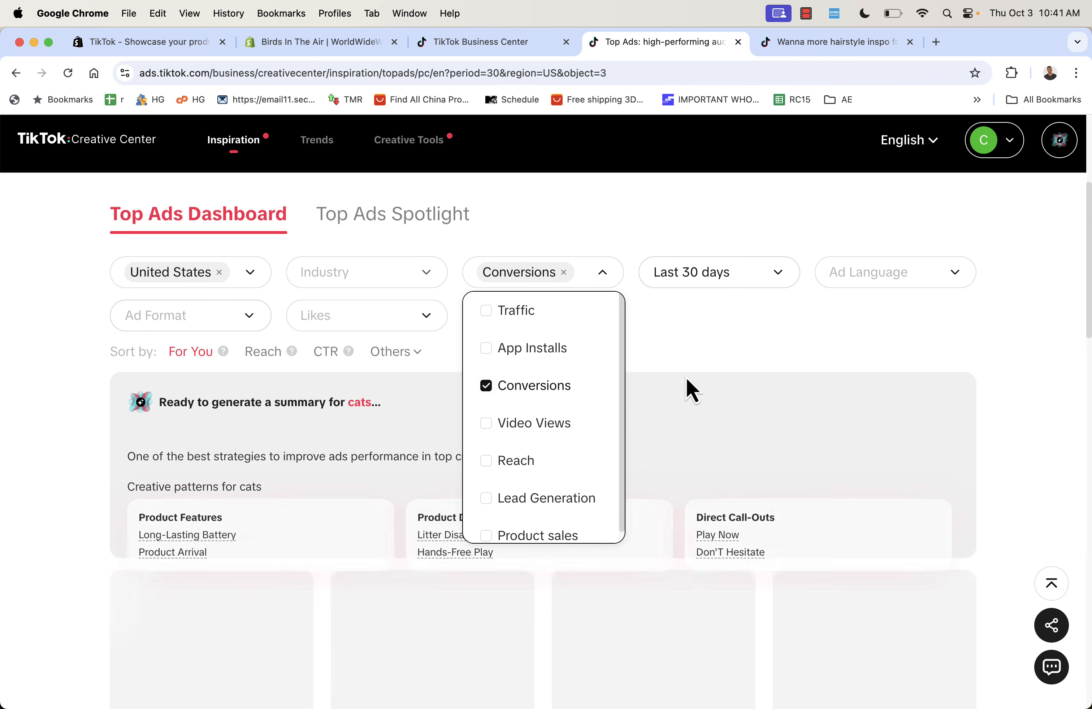
left_click(671, 360)
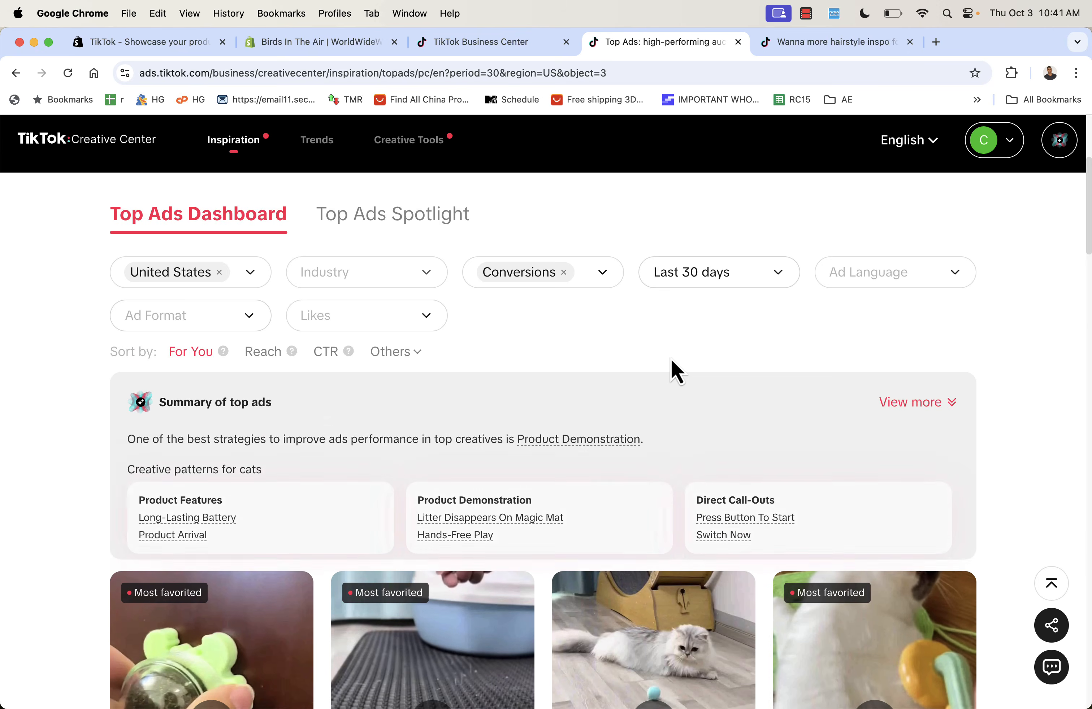
scroll(671, 360, "down", 8)
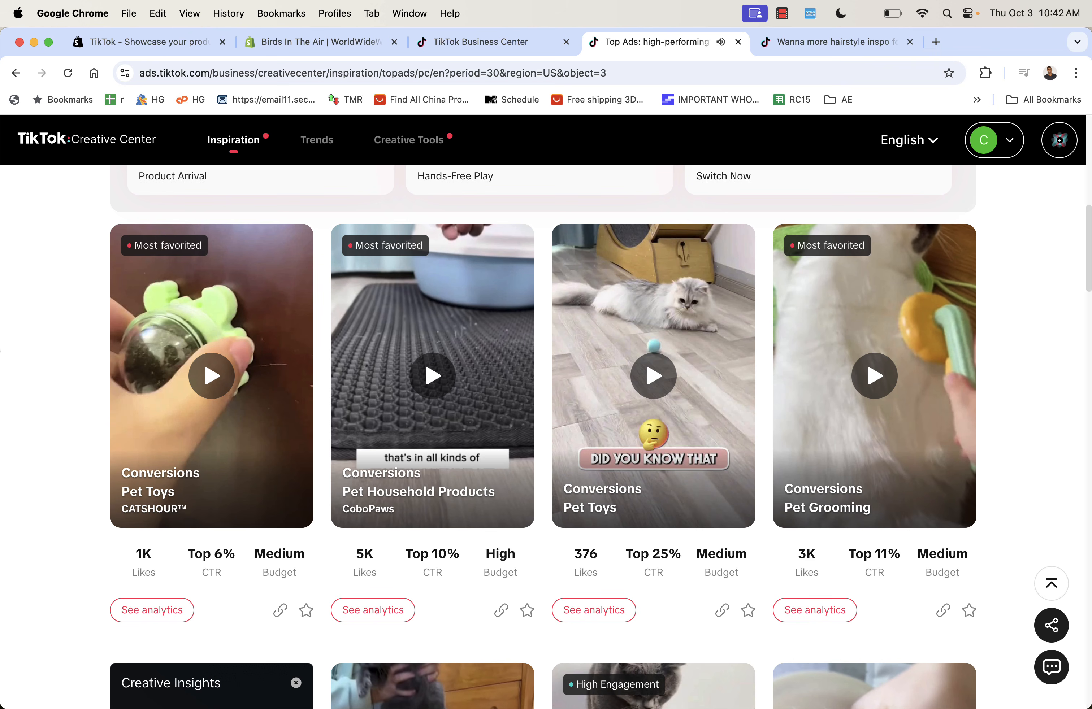
scroll(54, 343, "up", 10)
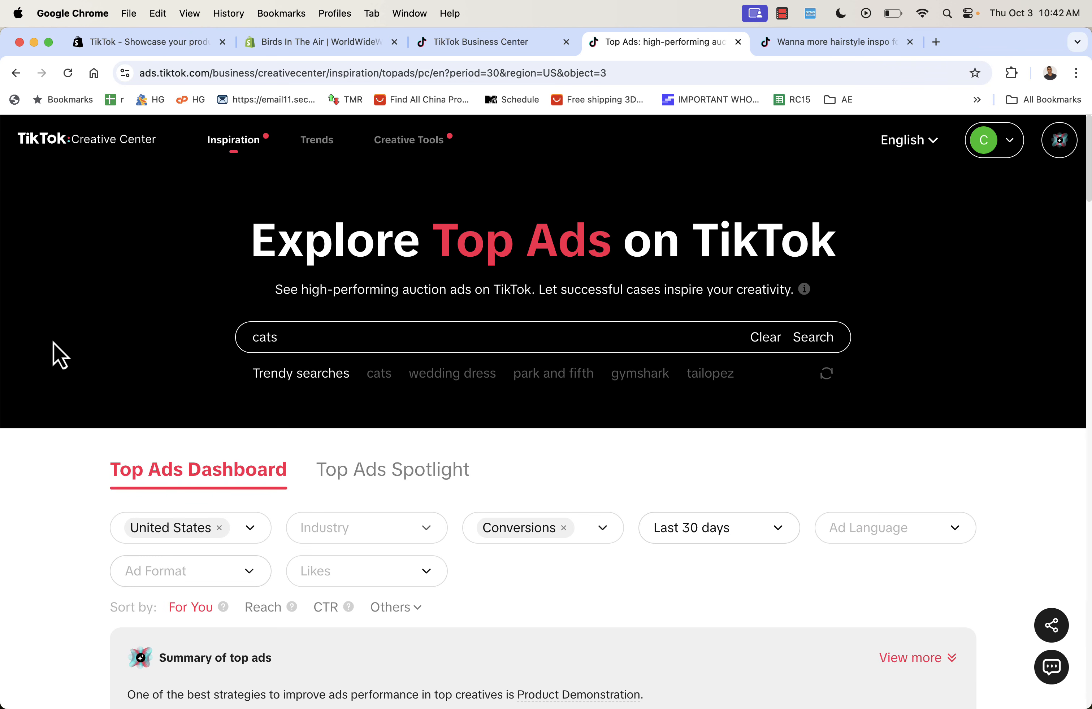
scroll(69, 472, "down", 10)
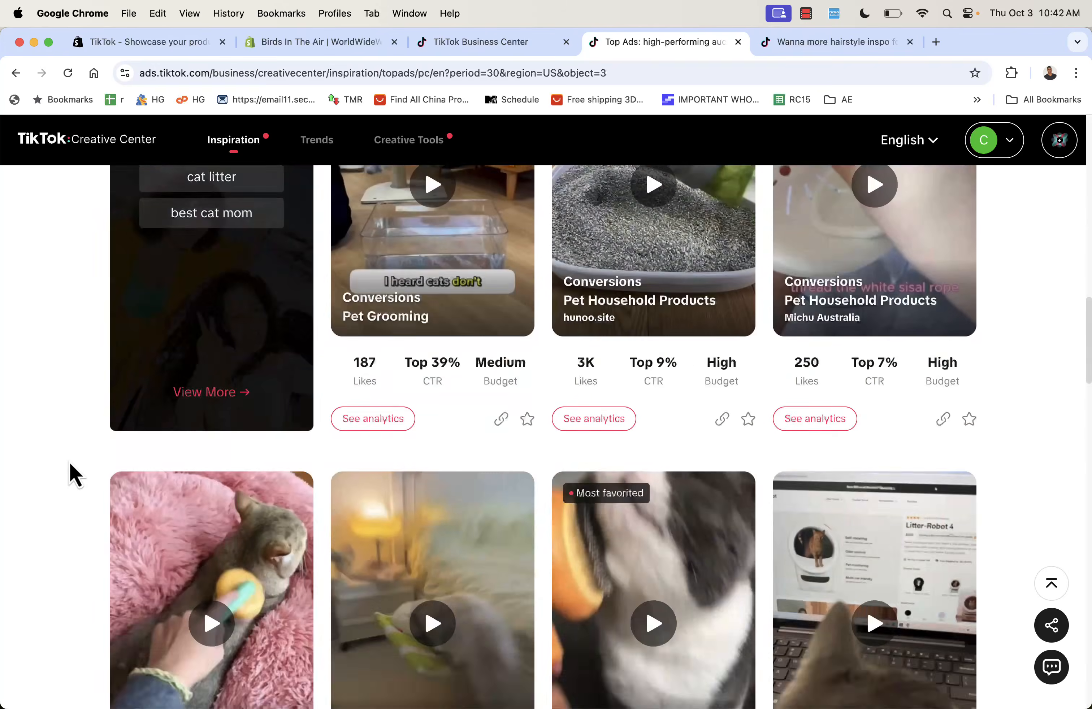
scroll(69, 472, "down", 10)
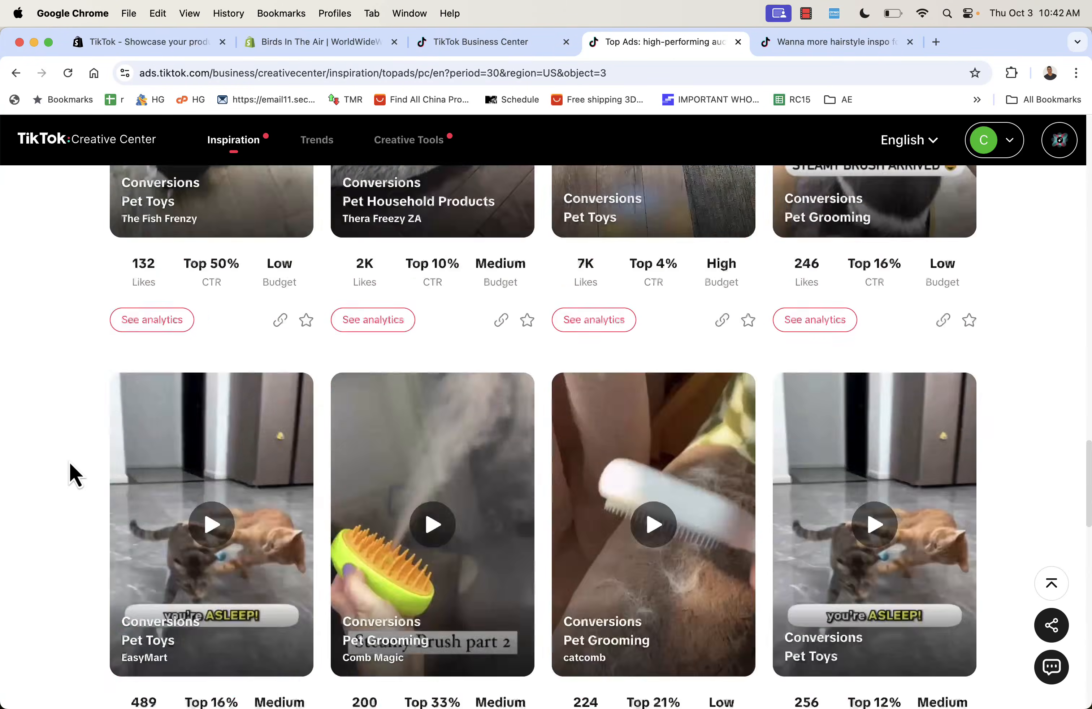
scroll(73, 474, "up", 15)
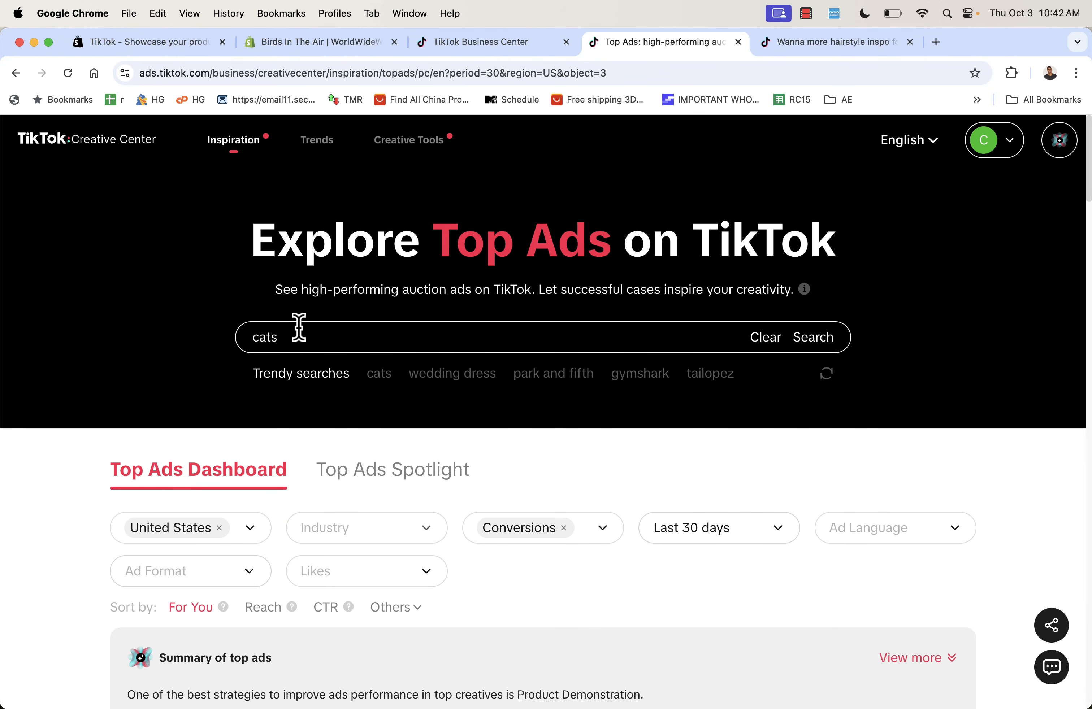
scroll(100, 527, "down", 3)
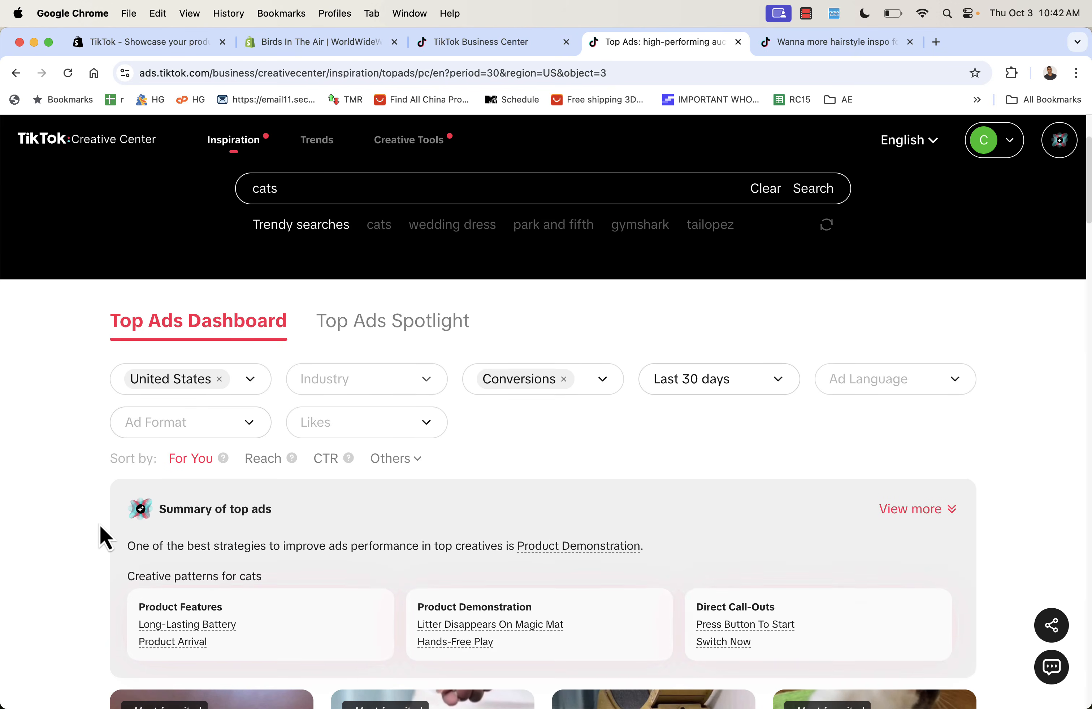
scroll(100, 524, "up", 3)
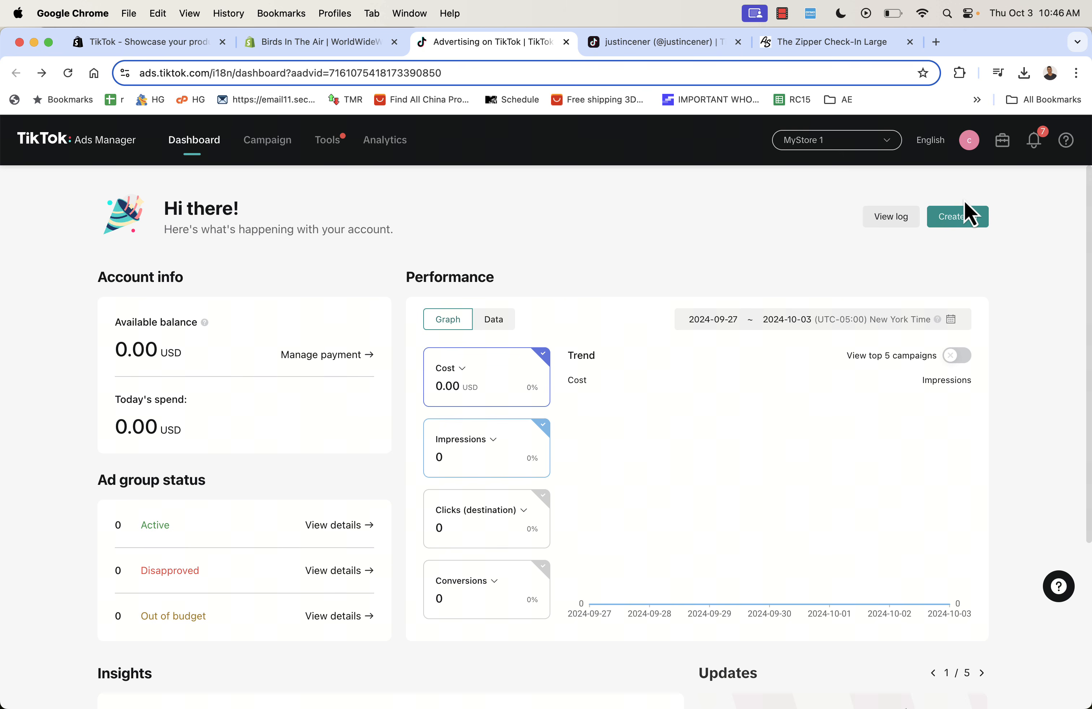
- Create a new campaign, dismiss the objectives tip, and choose Website conversions as its objective
left_click(964, 233)
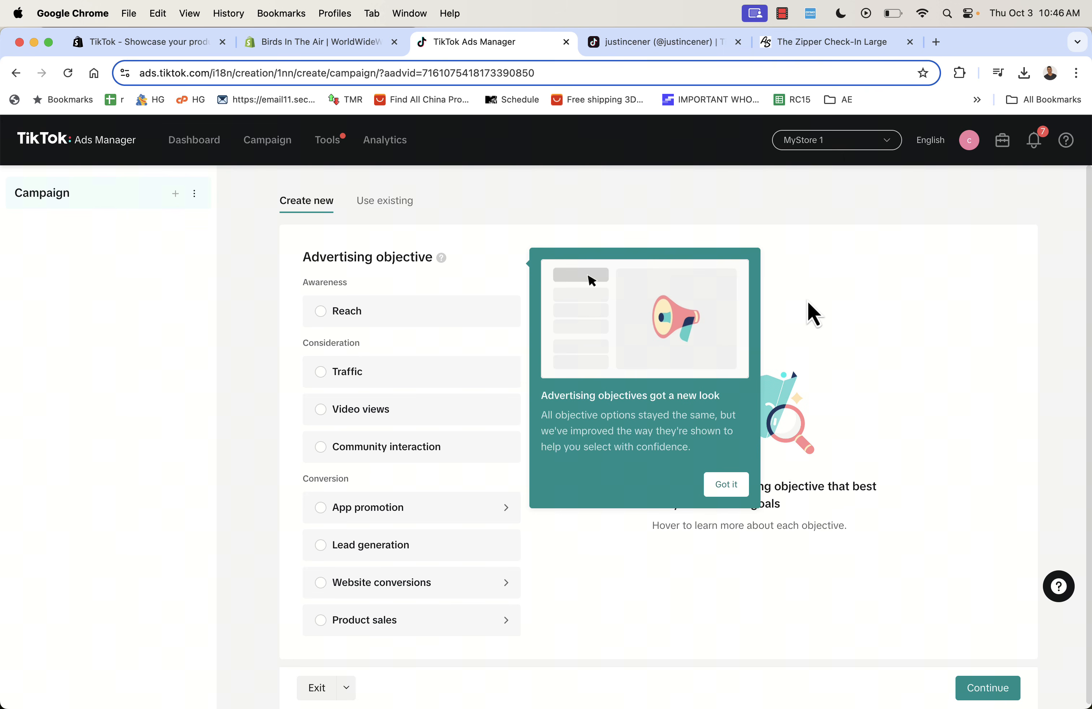
left_click(726, 486)
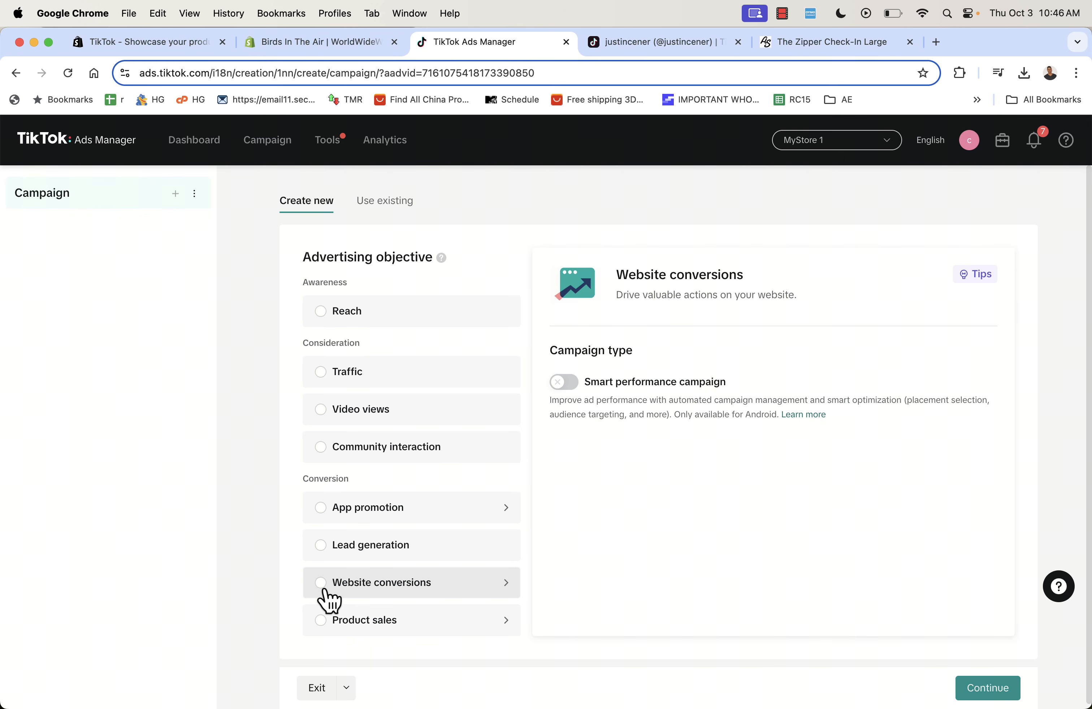
left_click(342, 589)
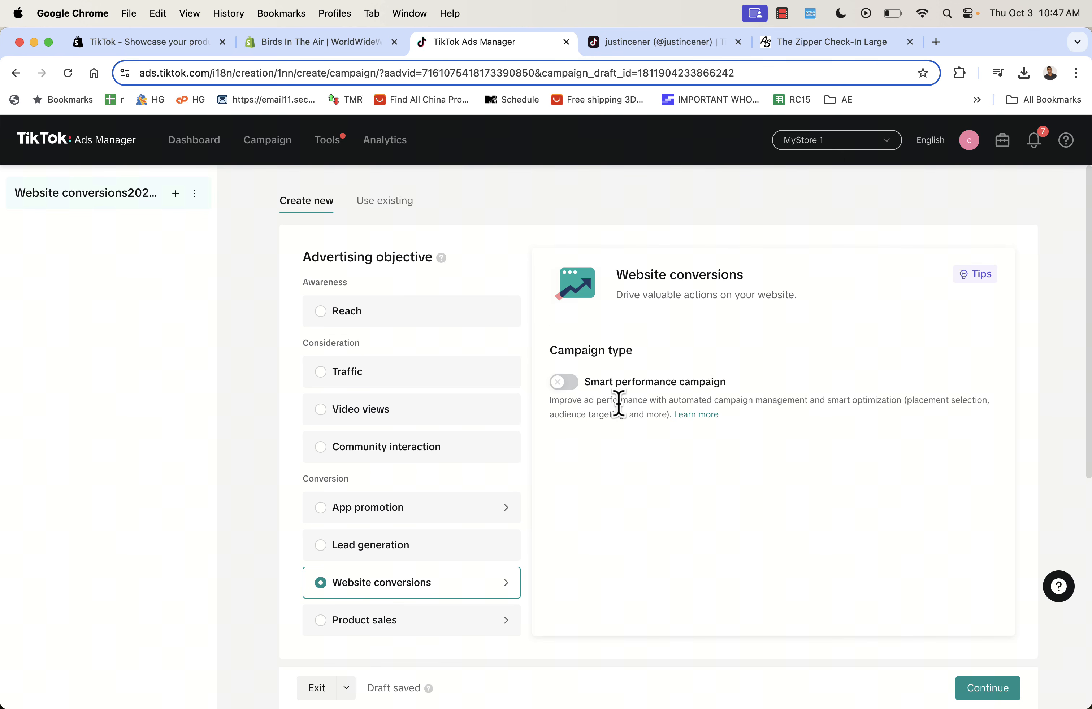
- Turn on Smart performance campaign for the Website conversions draft
left_click(565, 383)
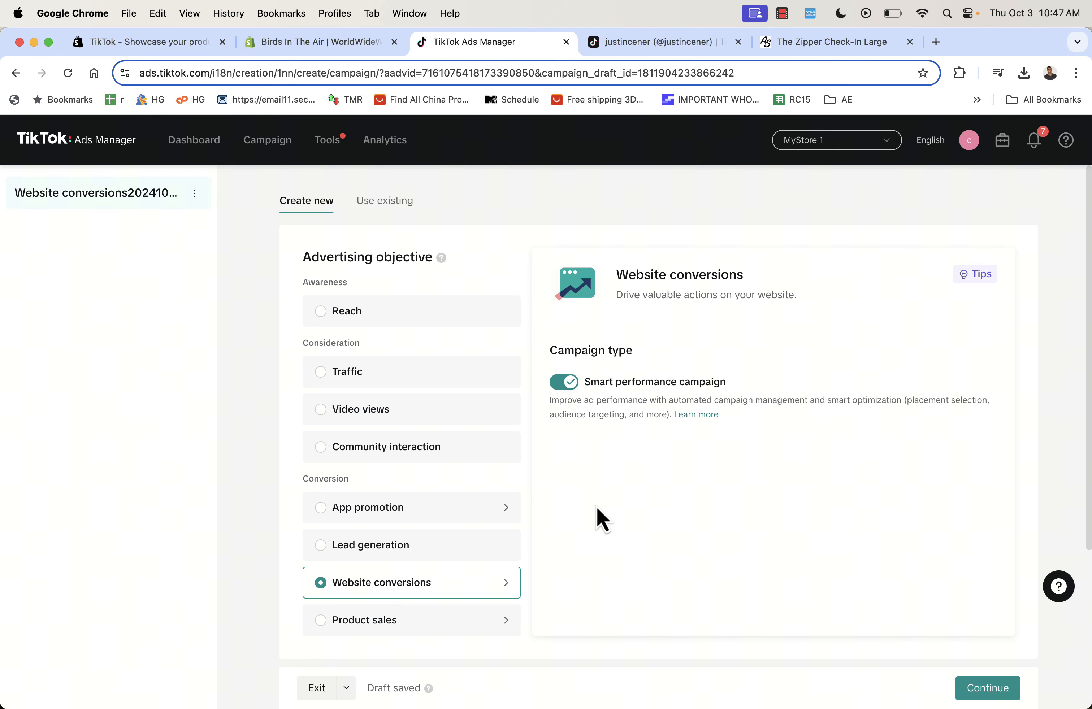
scroll(600, 519, "down", 5)
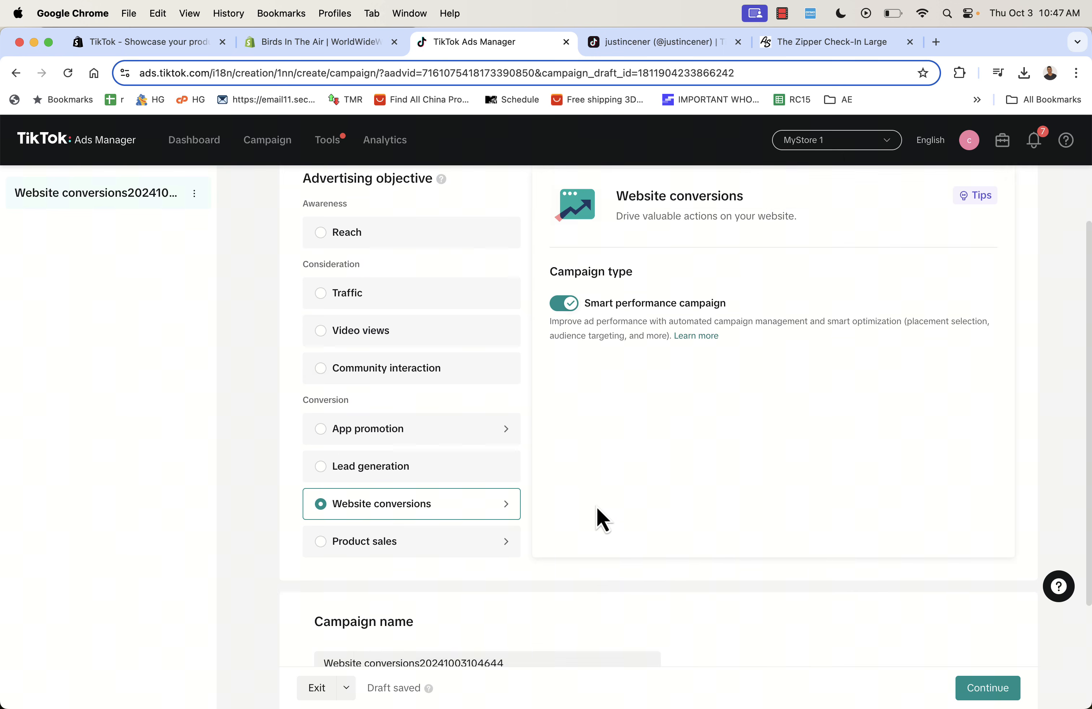
scroll(597, 516, "up", 4)
scroll(603, 456, "down", 5)
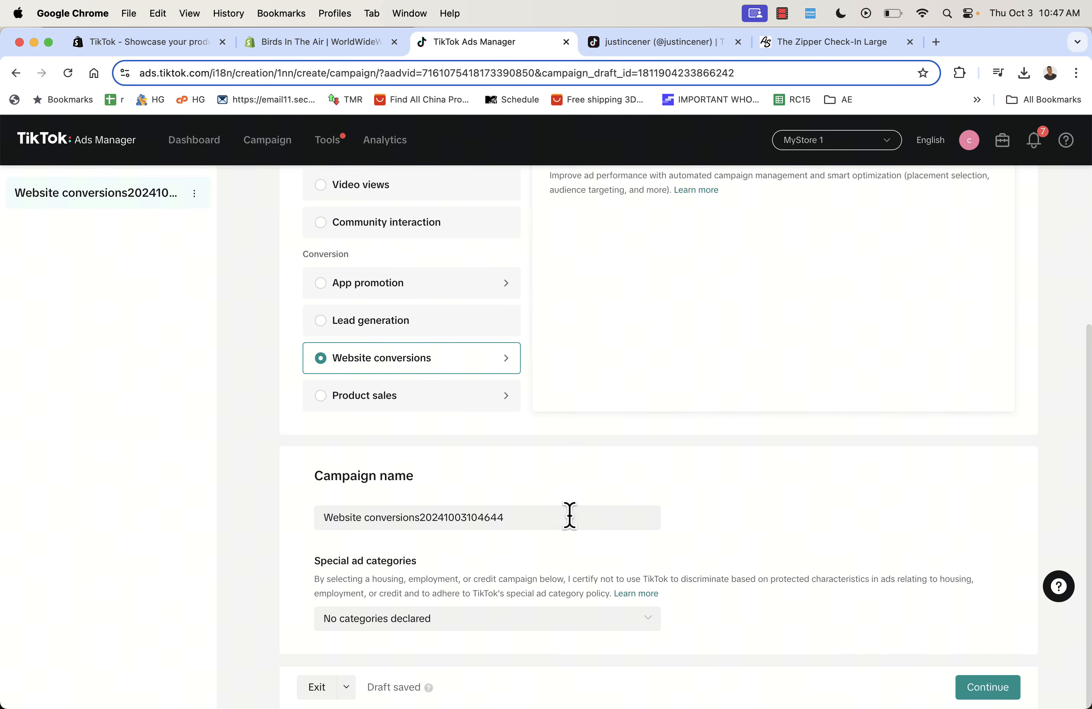
- Rename the campaign to 'Video Test 1'
left_click(561, 515)
type("Video Test")
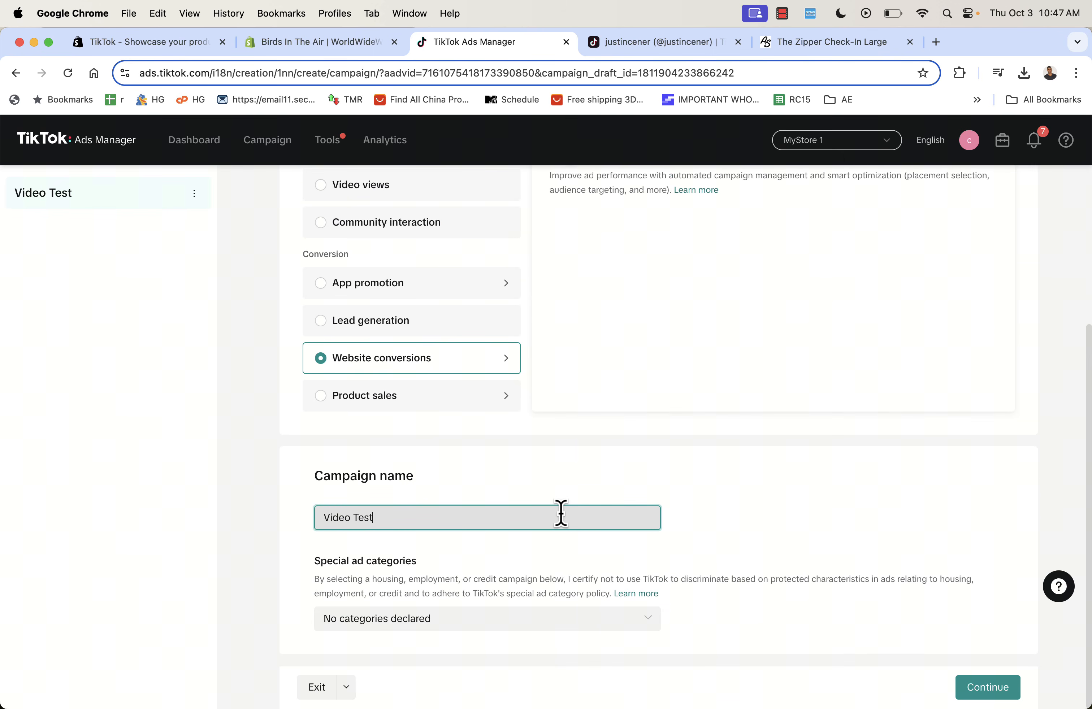
type(" 1")
left_click(878, 475)
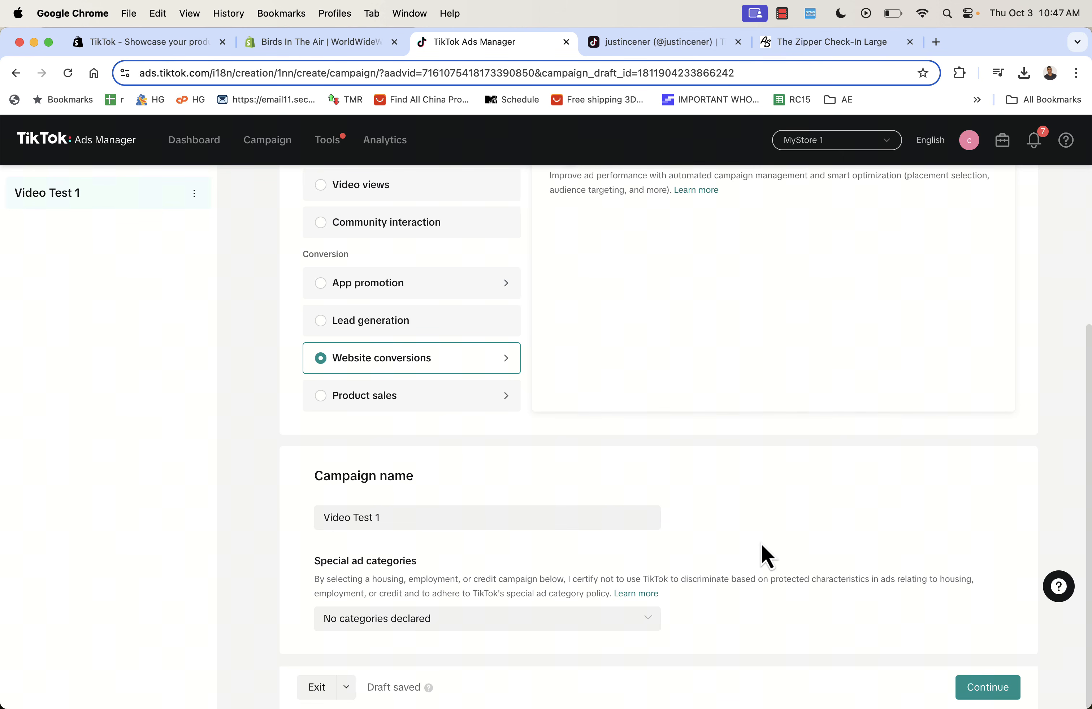
scroll(766, 557, "up", 5)
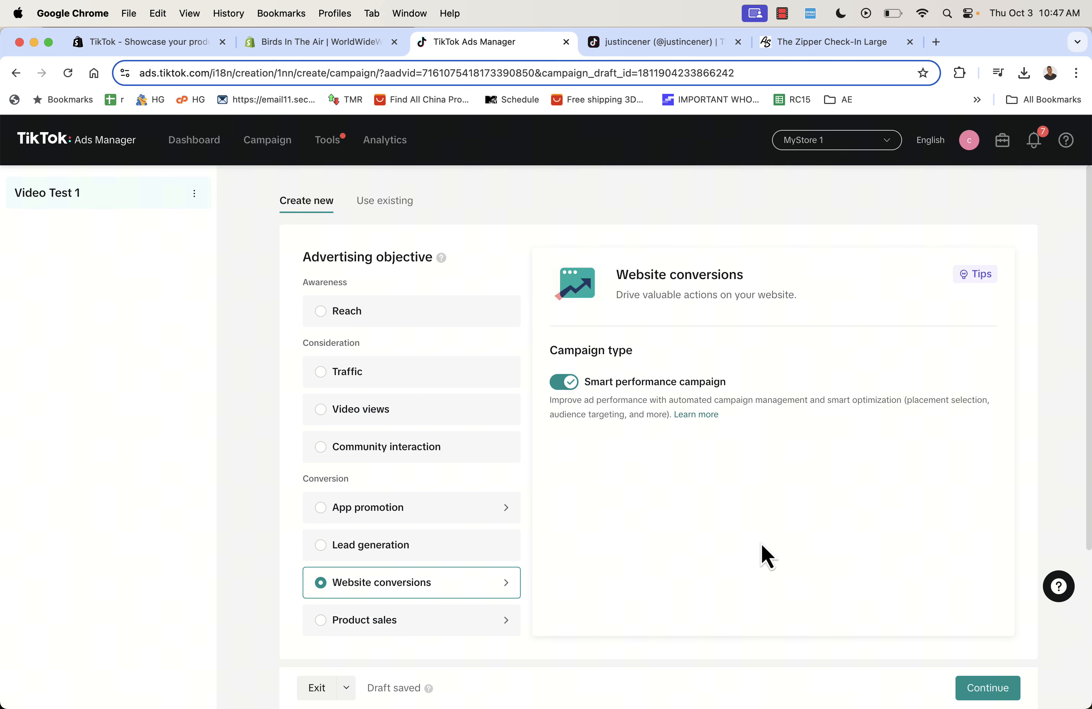
scroll(767, 557, "down", 2)
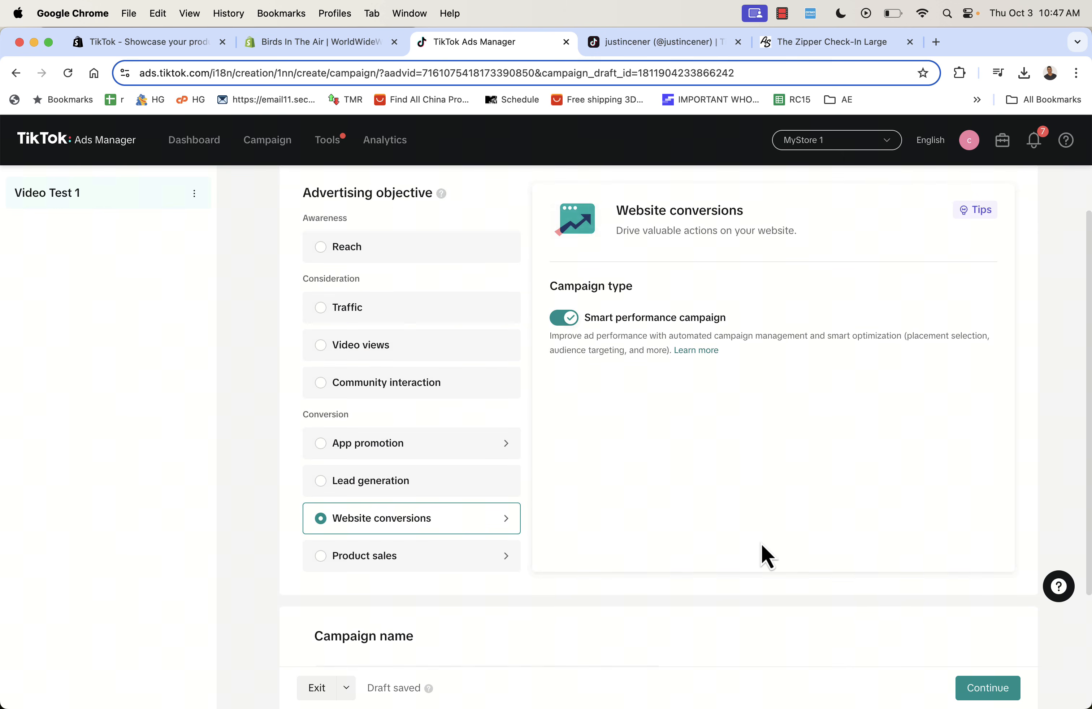
scroll(766, 557, "down", 4)
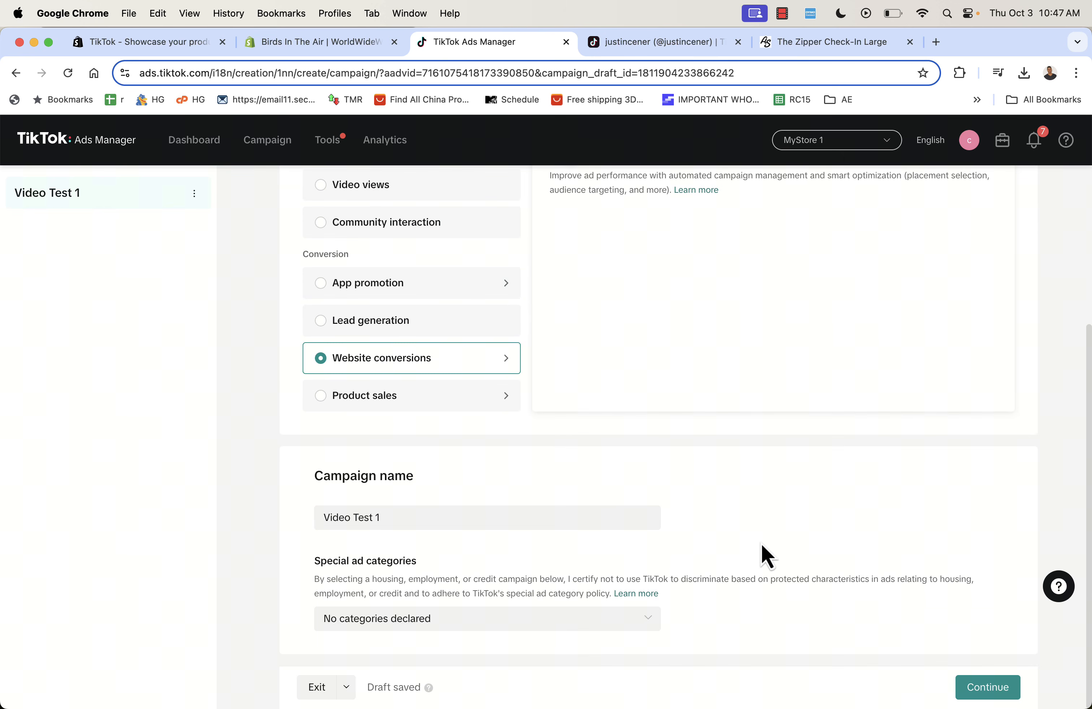
scroll(767, 557, "up", 5)
scroll(767, 557, "down", 5)
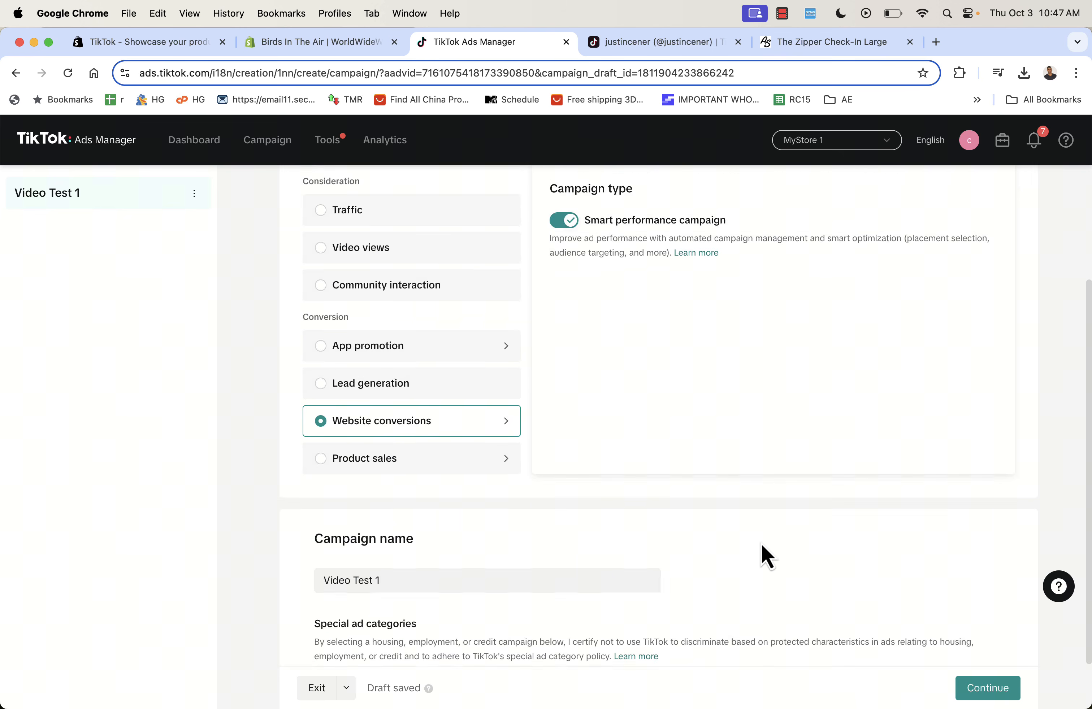
- Continue to the ad group and dismiss the multiple ad groups and attribution tips
left_click(984, 688)
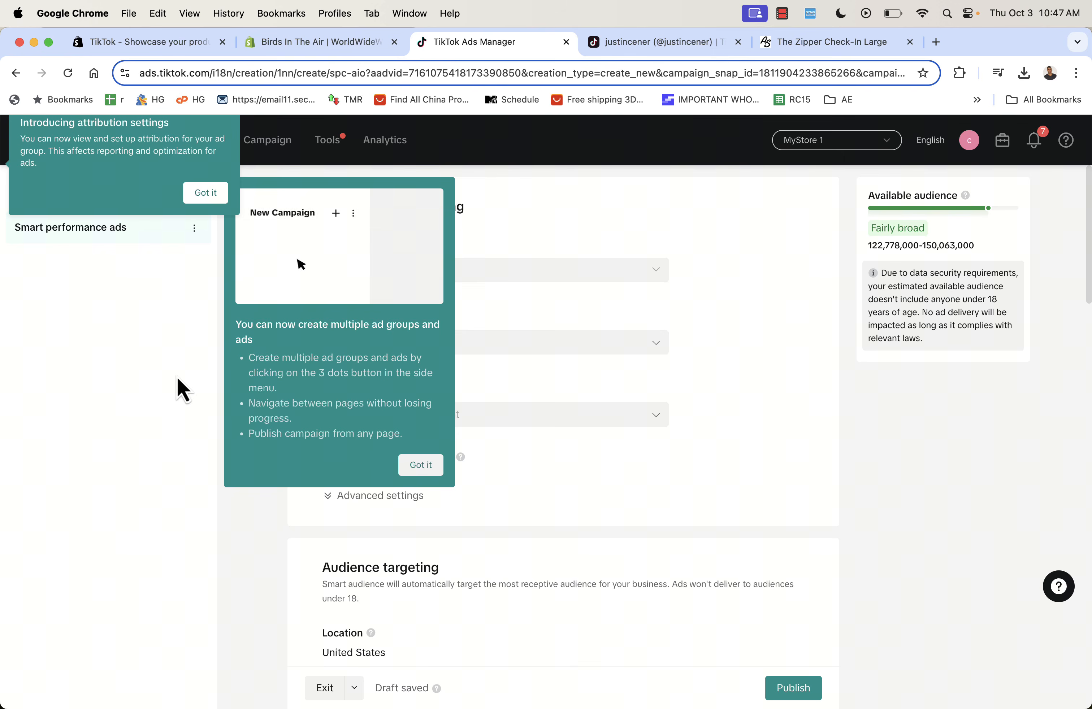
left_click(423, 466)
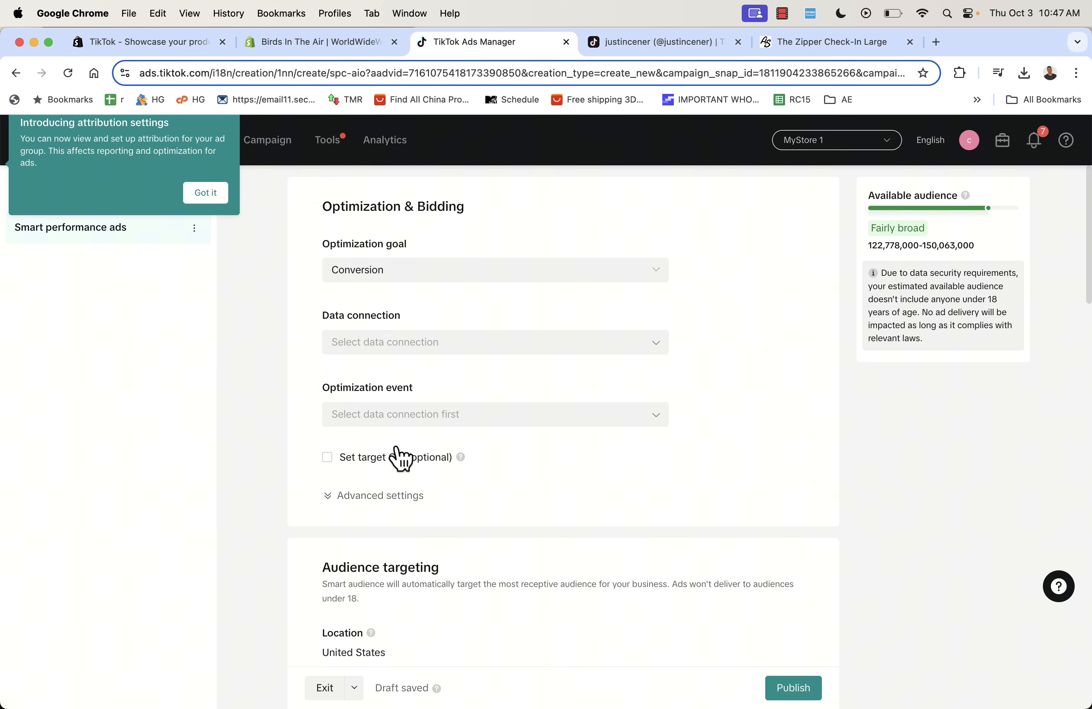
left_click(213, 202)
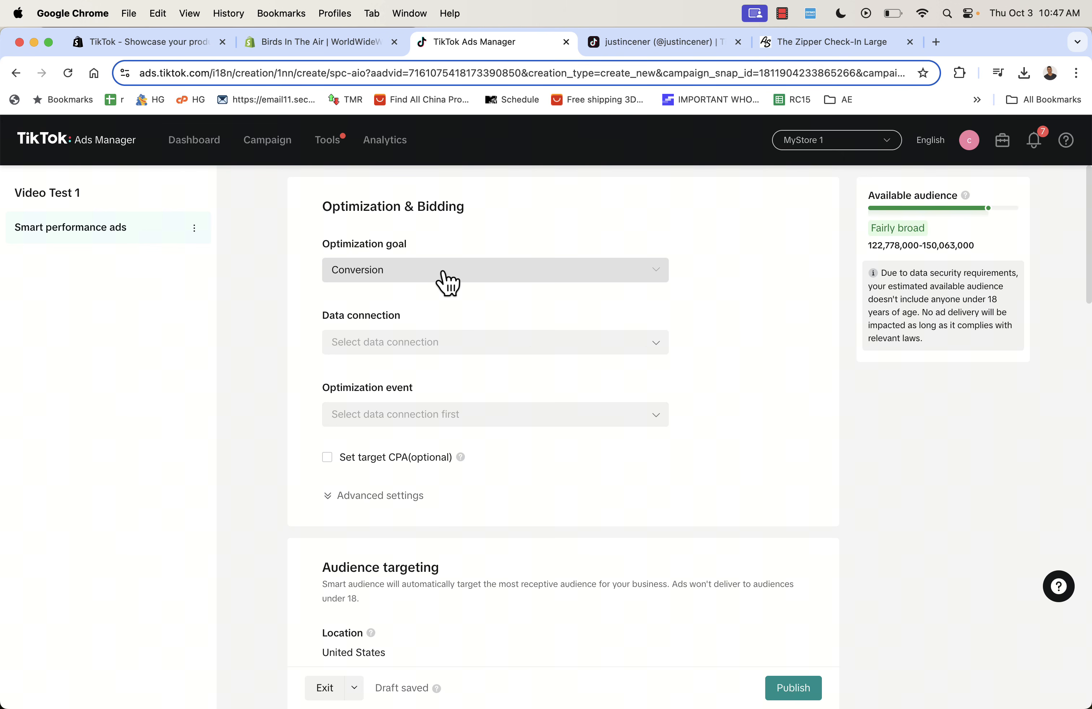
- Use TTAS as the data connection with Complete Payment as the optimization event, then review audience targeting
left_click(449, 345)
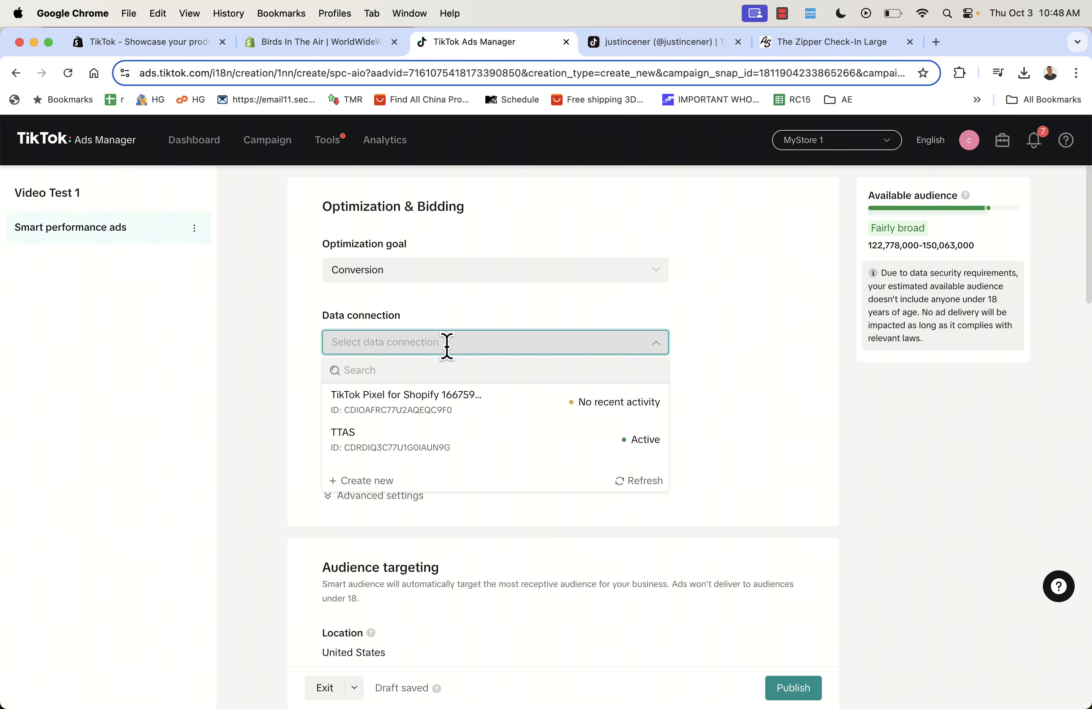
left_click(453, 443)
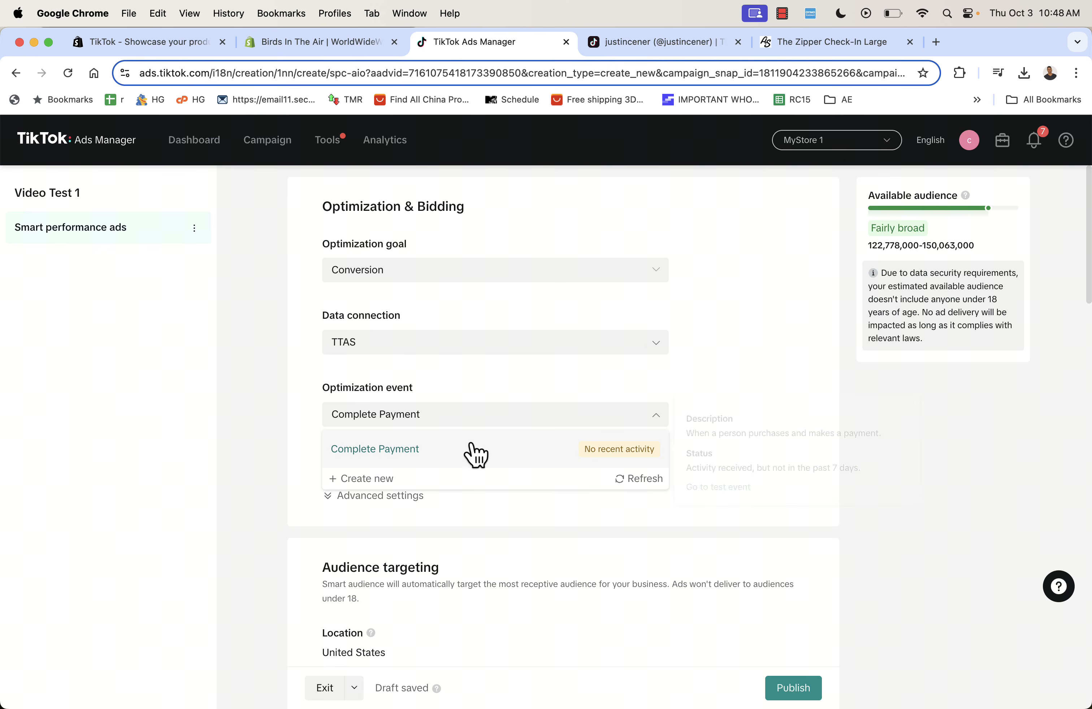
left_click(471, 448)
scroll(762, 393, "down", 3)
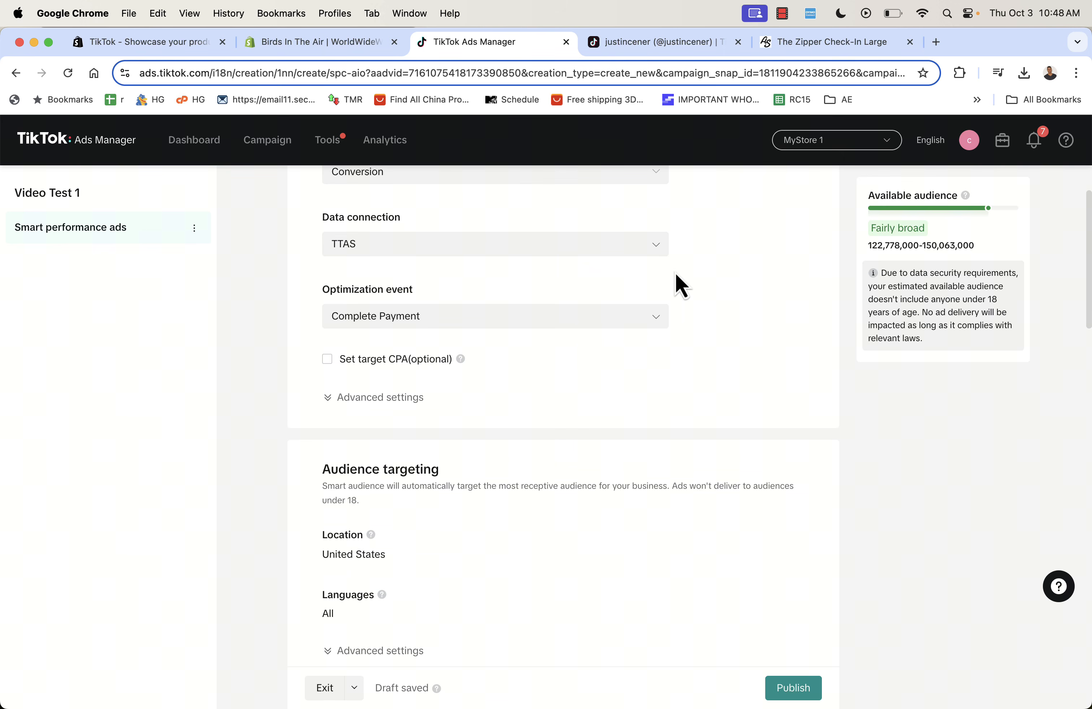
scroll(713, 334, "down", 1)
scroll(714, 334, "up", 1)
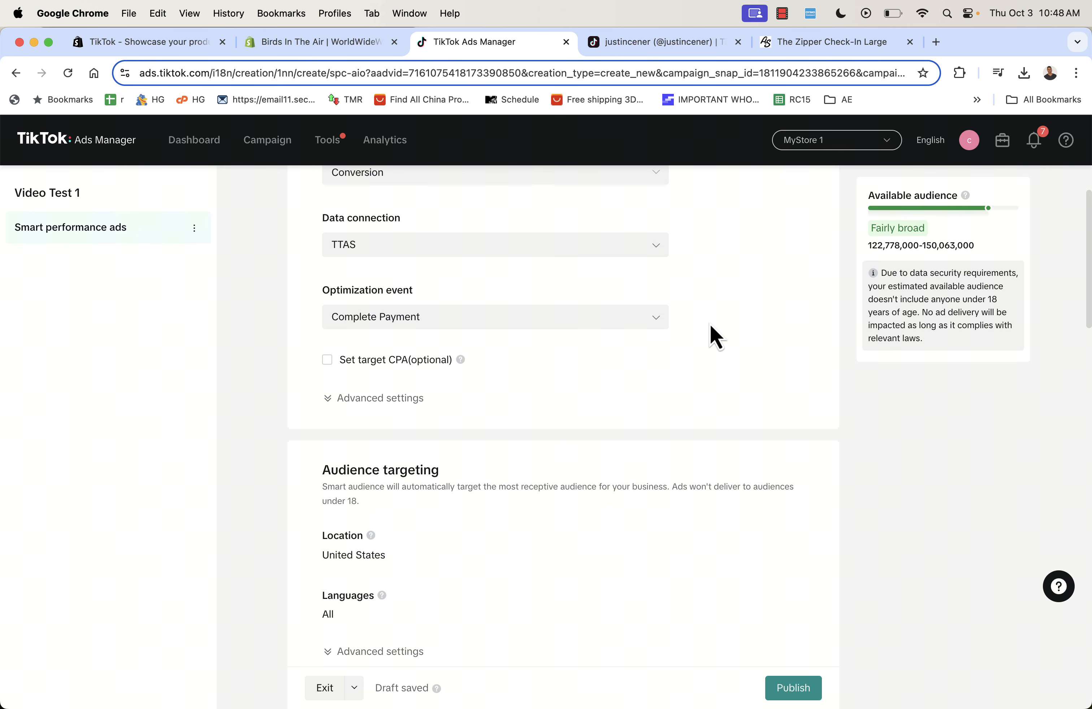
scroll(710, 325, "down", 4)
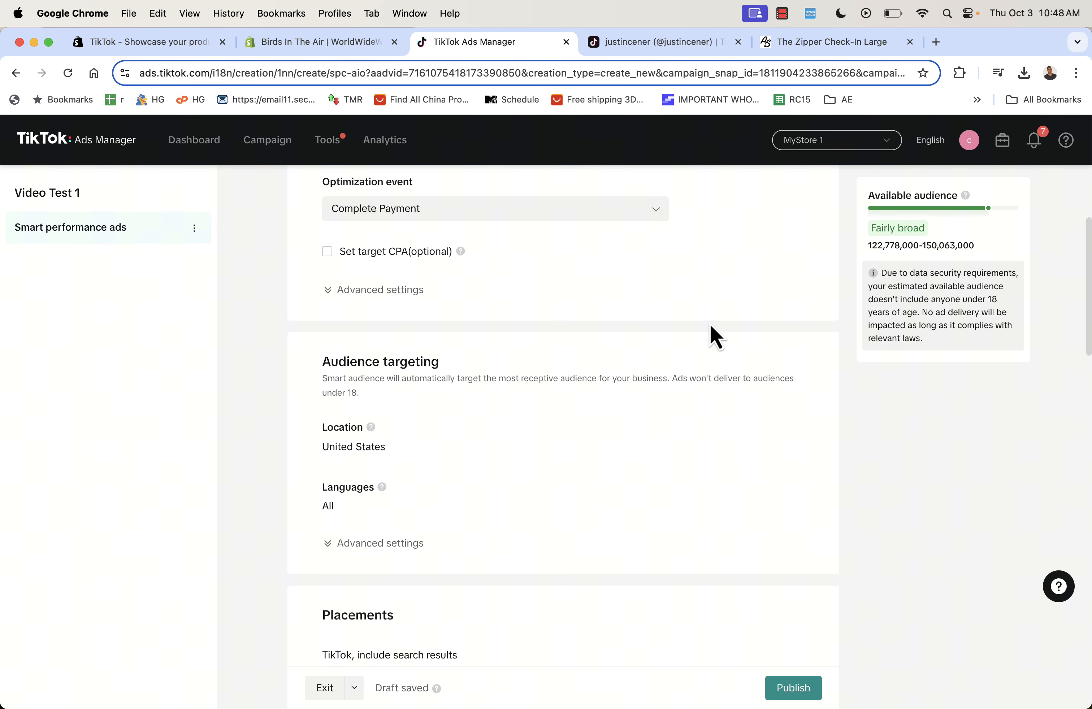
scroll(686, 293, "down", 1)
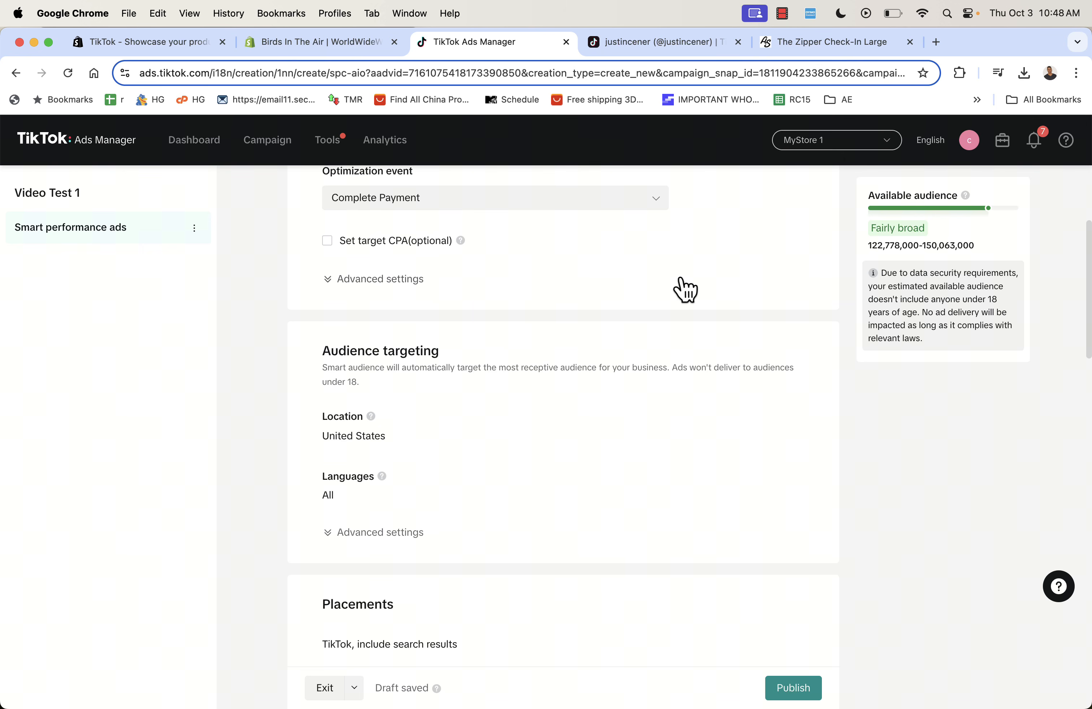
- Expand the ad group's advanced settings and keep user comments turned on
left_click(430, 278)
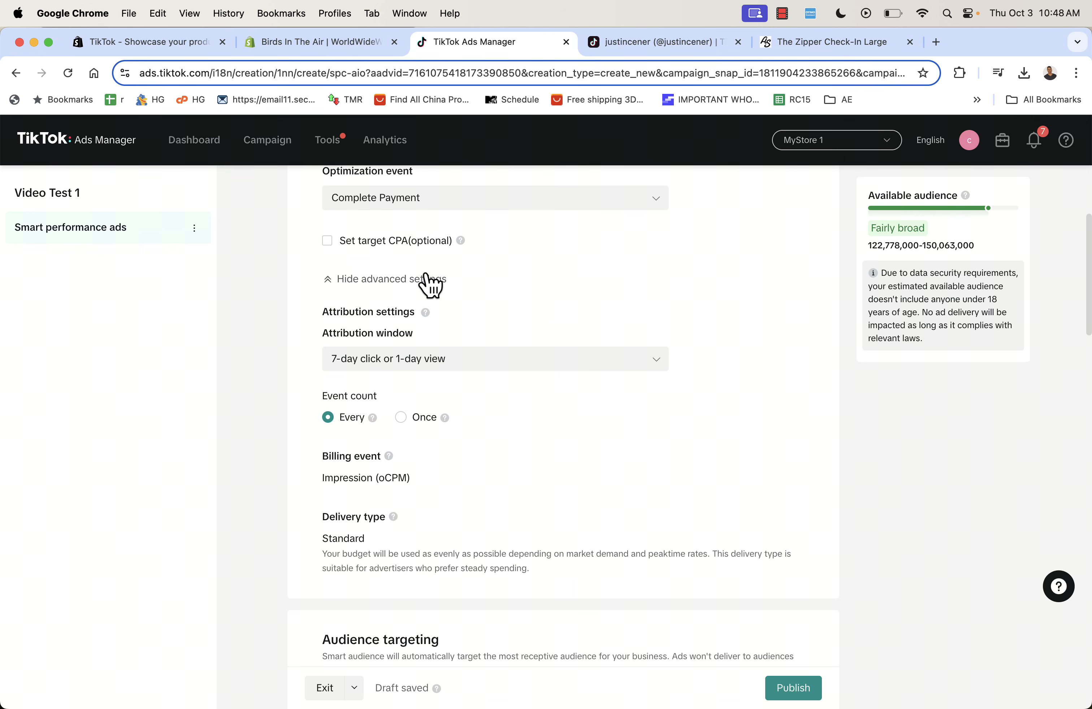
left_click(430, 279)
scroll(572, 392, "down", 4)
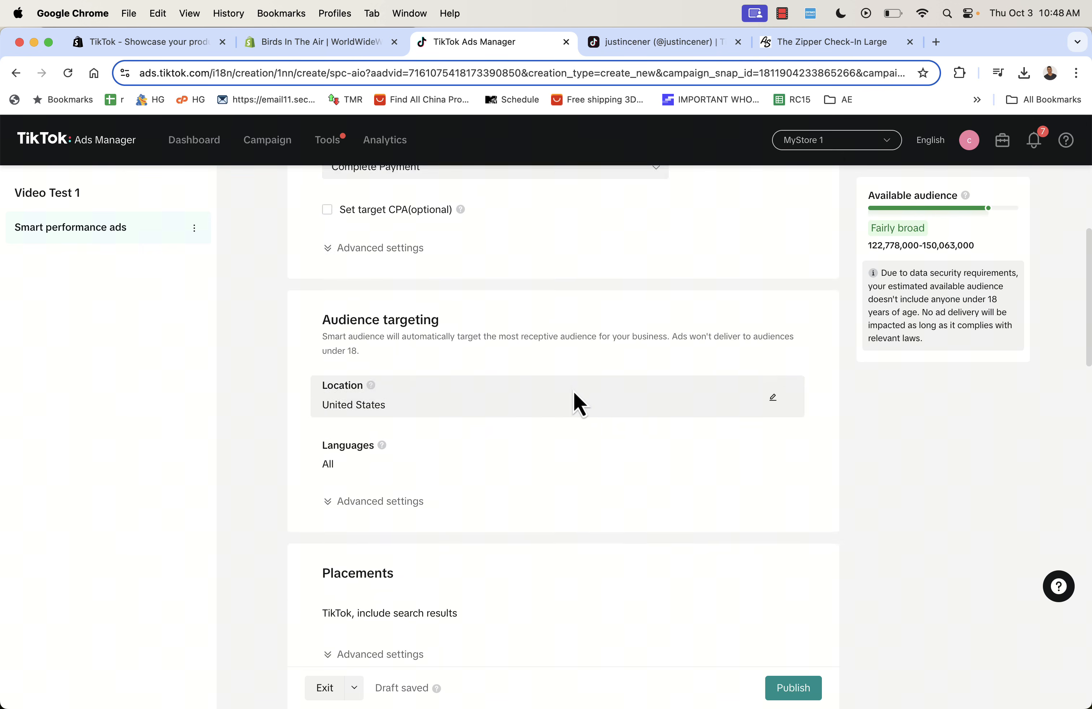
scroll(573, 392, "up", 2)
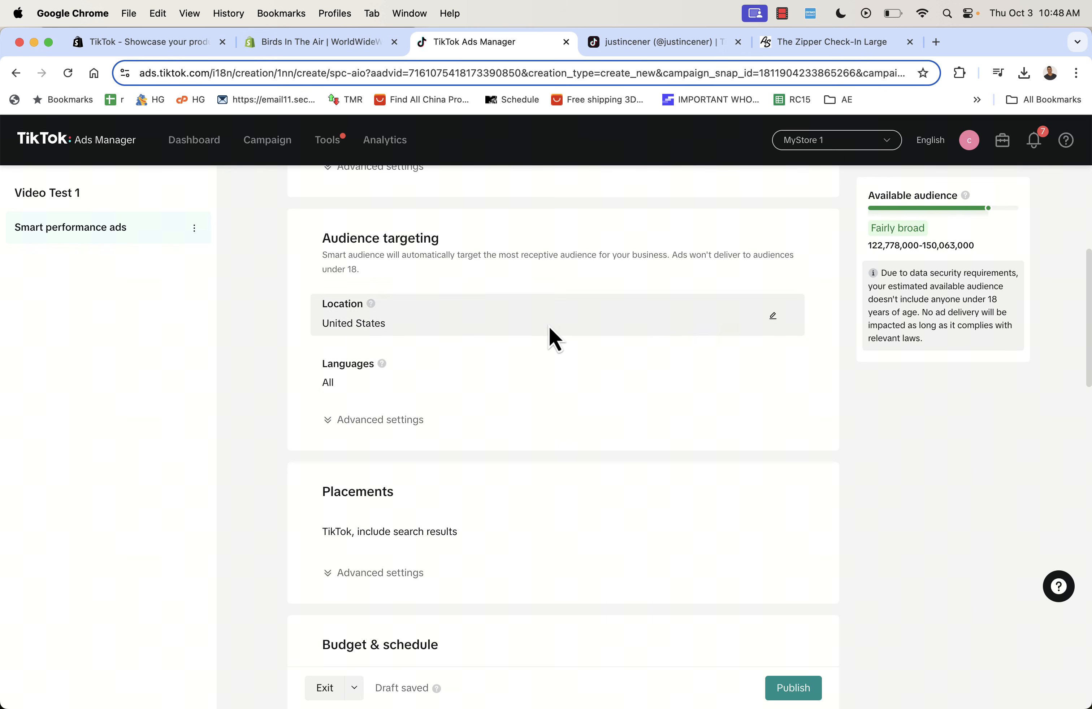
left_click(520, 436)
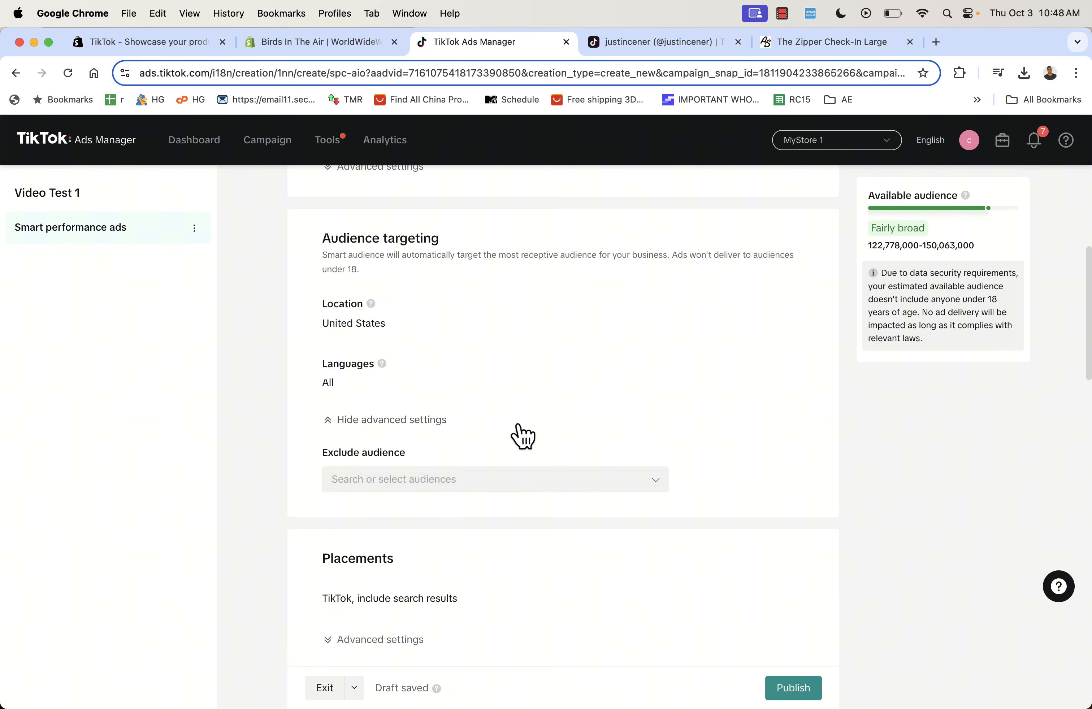
scroll(583, 345, "down", 1)
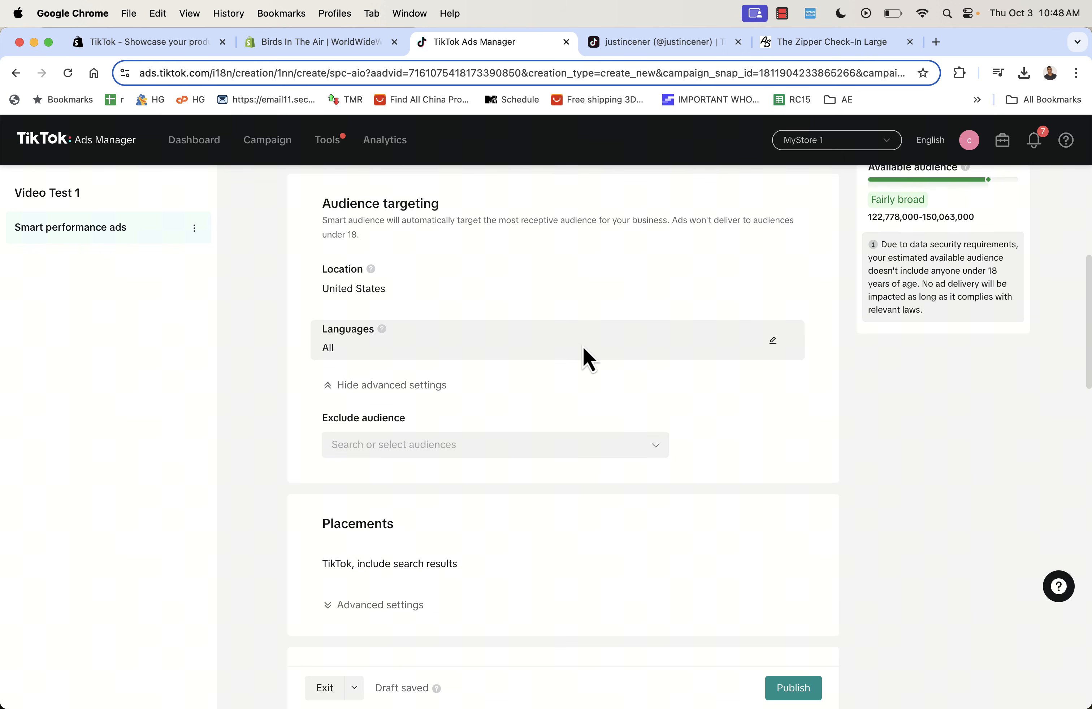
scroll(583, 346, "down", 4)
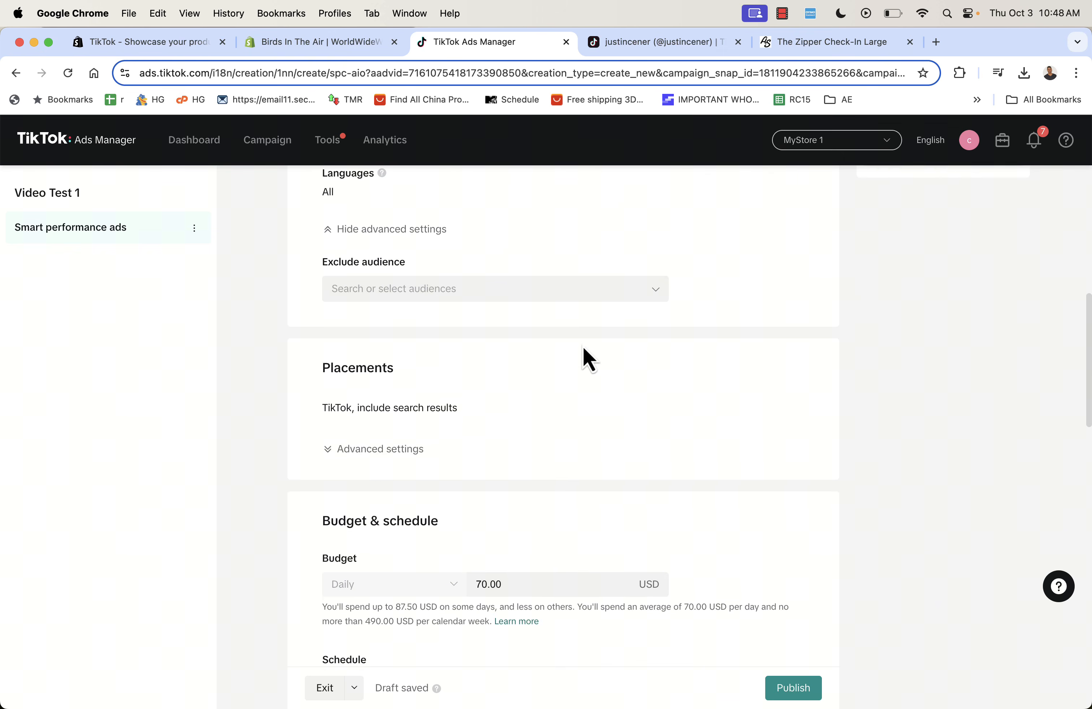
left_click(366, 453)
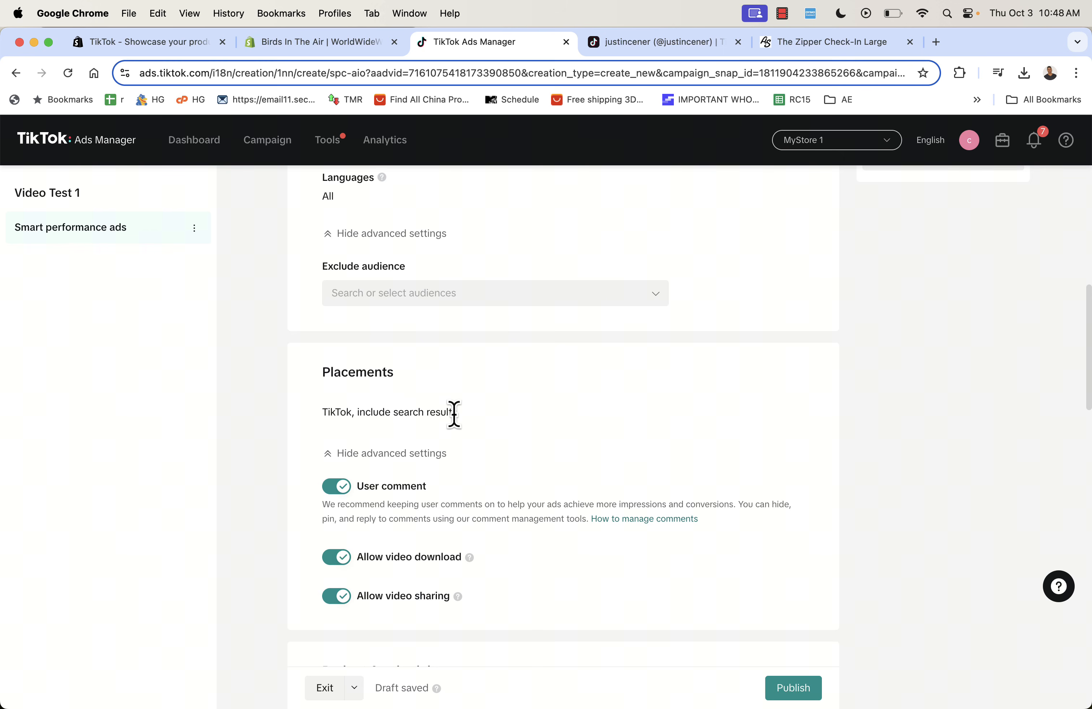
scroll(454, 414, "down", 3)
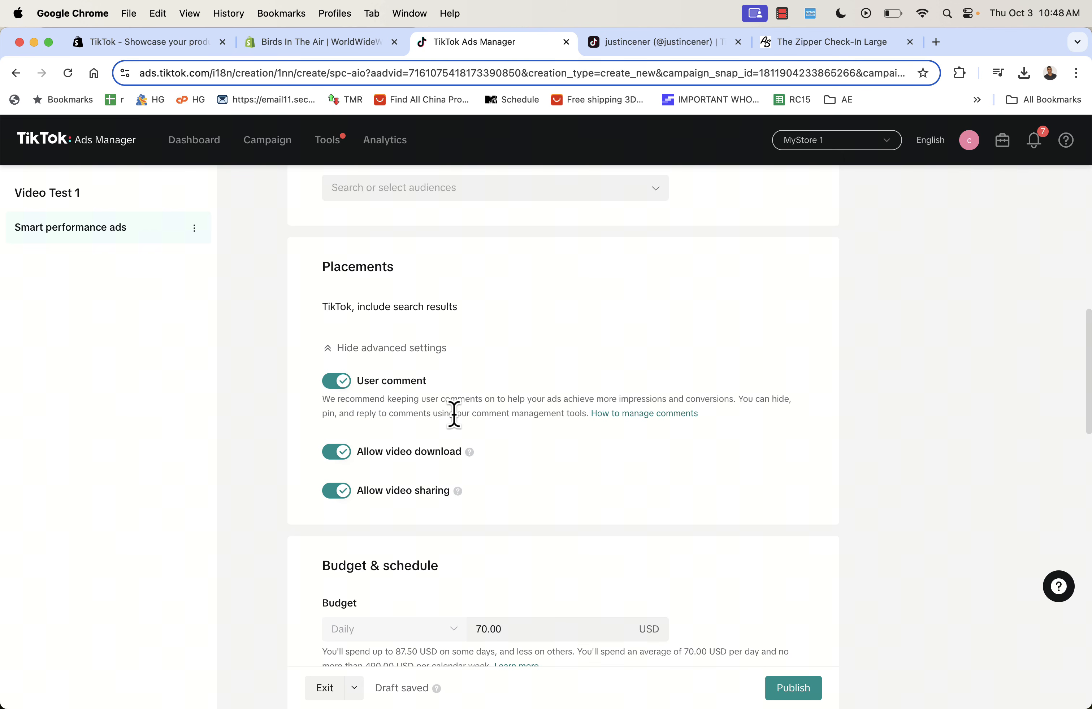
left_click(337, 382)
left_click(675, 459)
- Change the daily budget from 70.00 to 100.00 USD
scroll(668, 448, "down", 3)
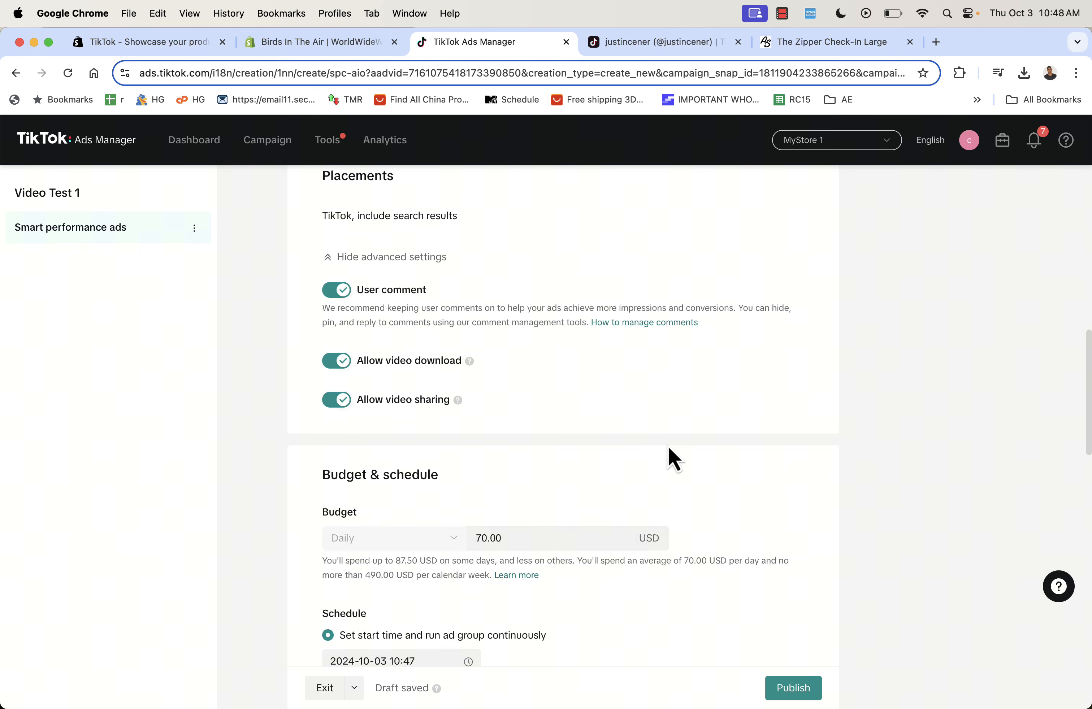
left_click(539, 498)
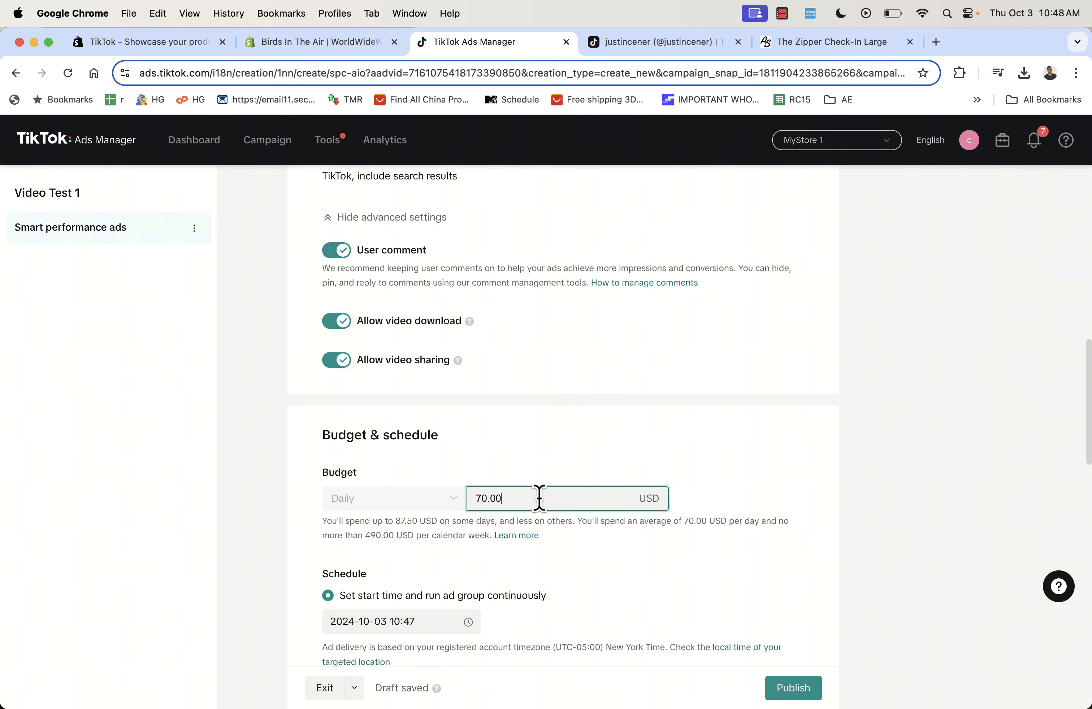
type("100")
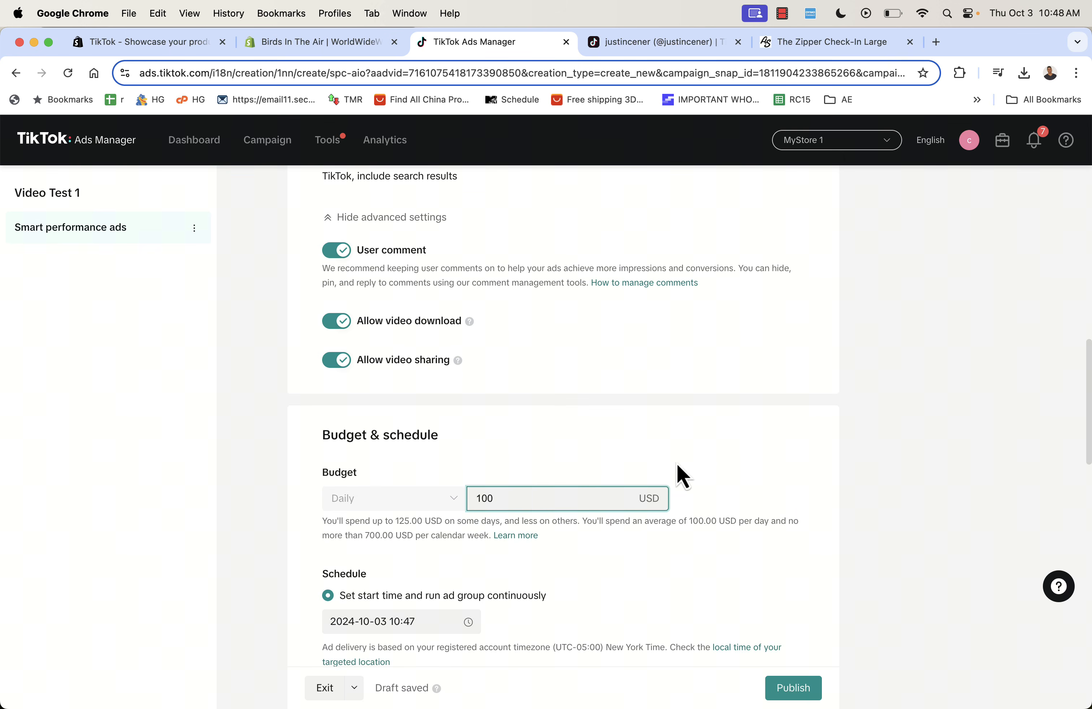
left_click(677, 465)
scroll(710, 449, "down", 3)
scroll(710, 450, "down", 3)
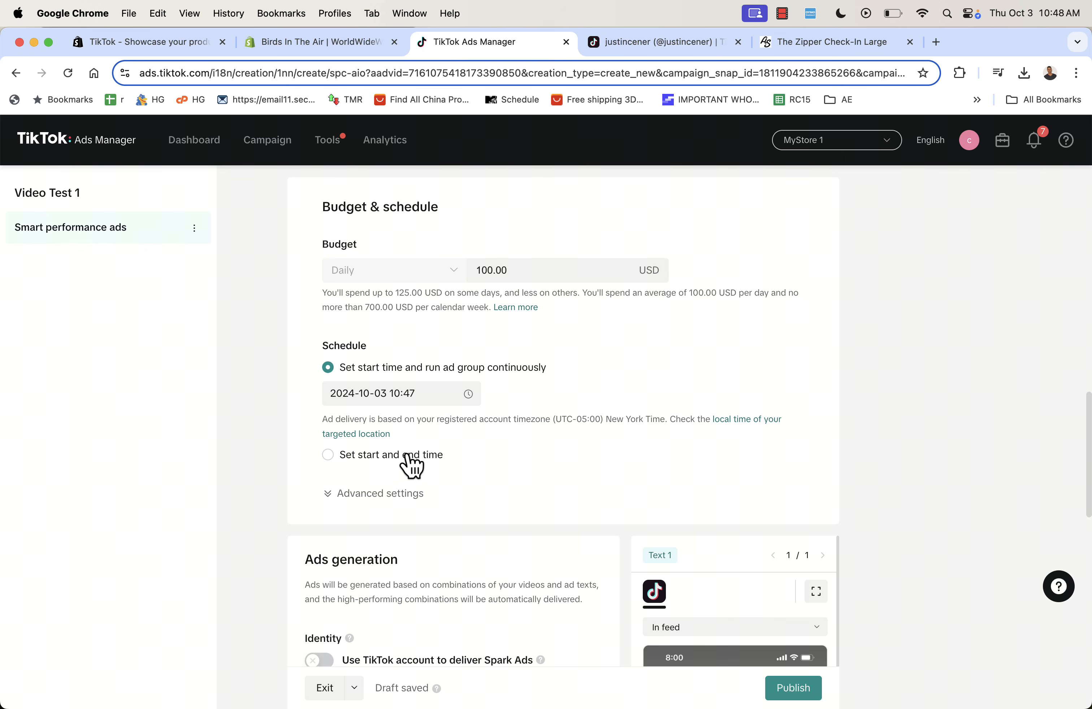
scroll(685, 465, "down", 4)
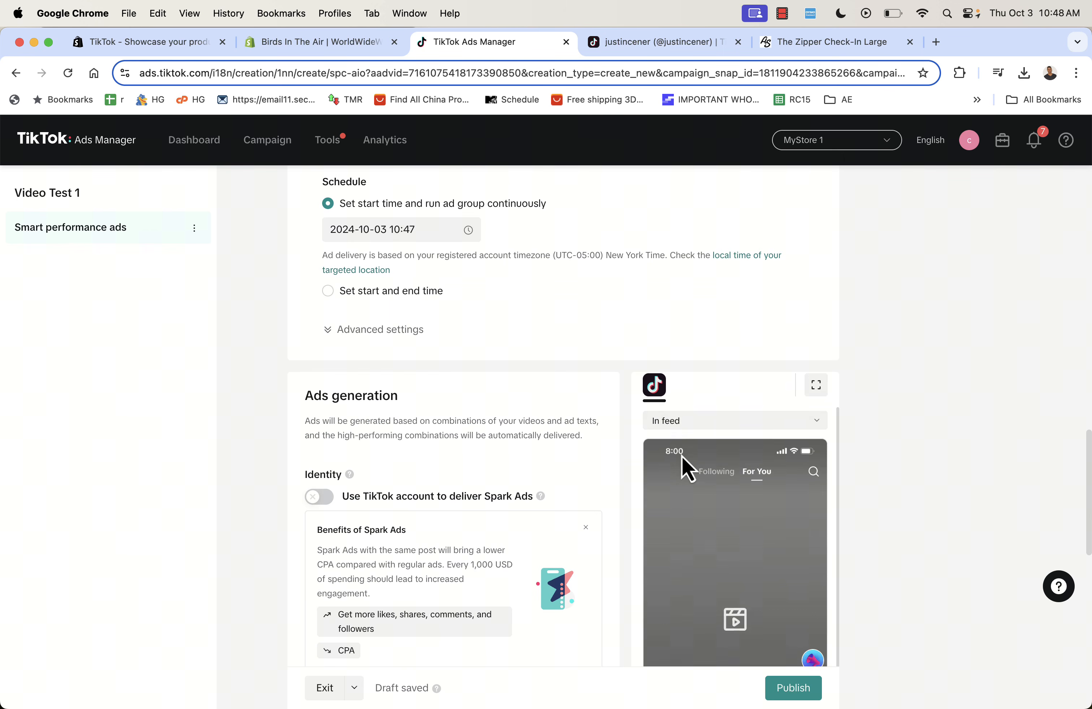
scroll(861, 428, "down", 4)
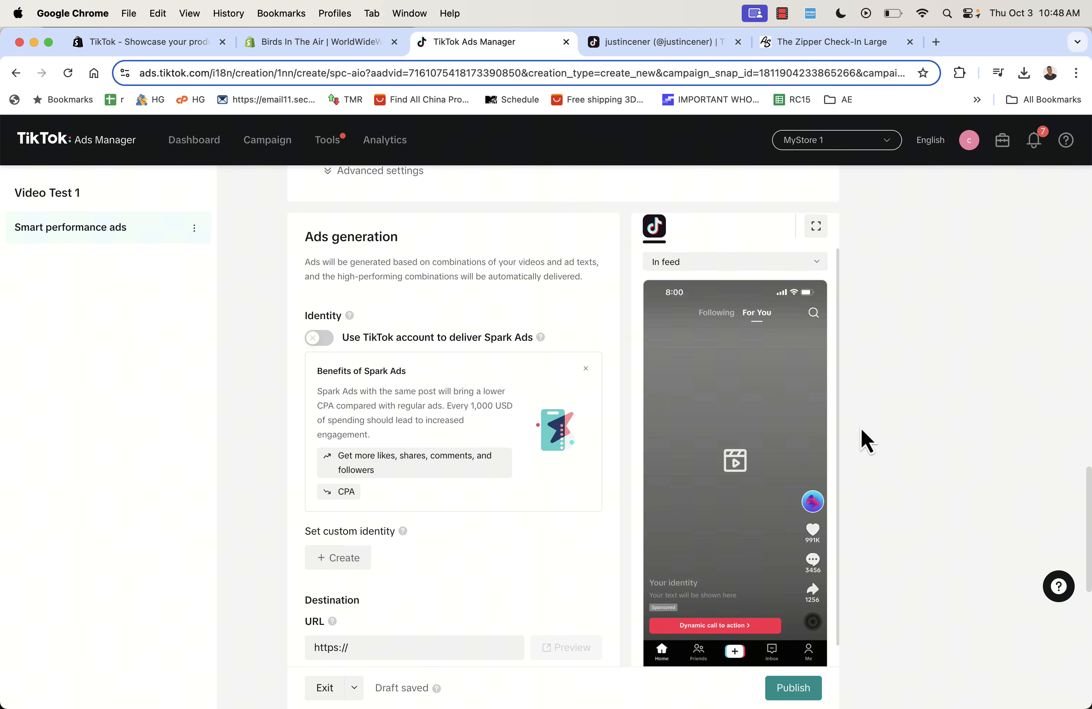
scroll(860, 429, "down", 1)
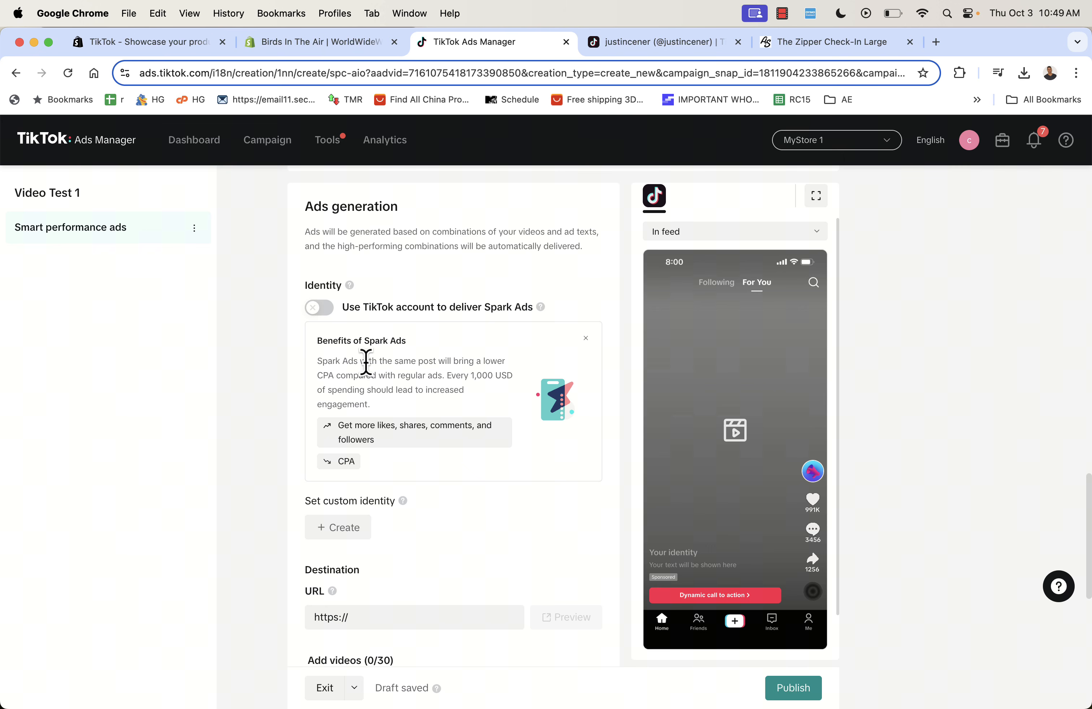
left_click(608, 52)
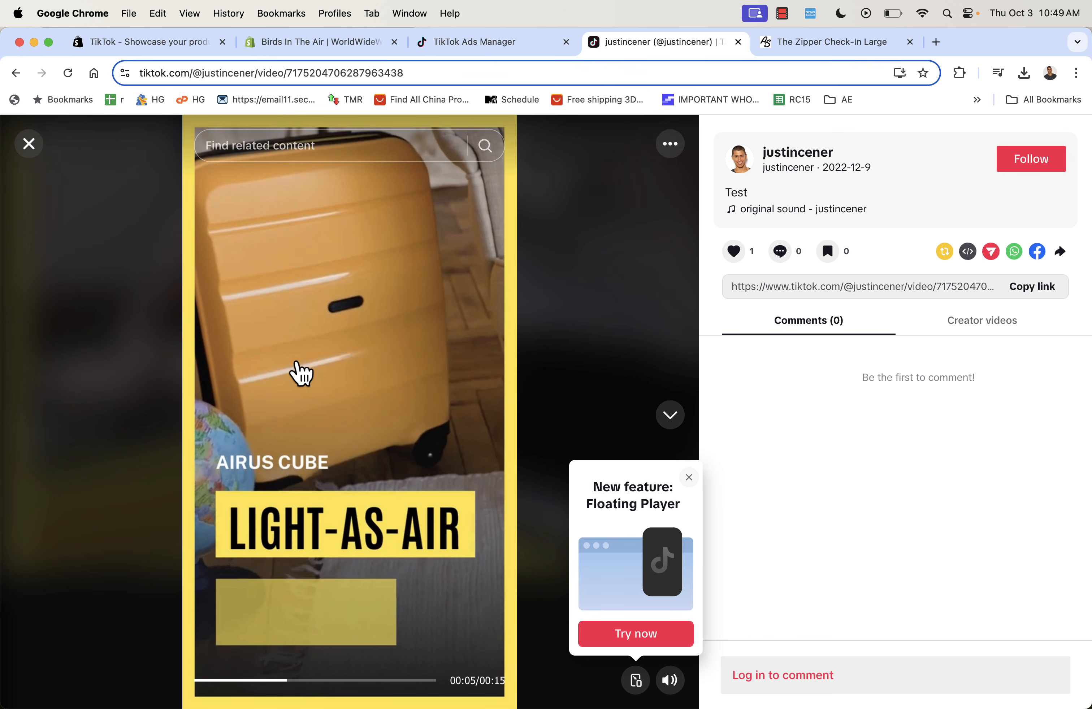
left_click(356, 685)
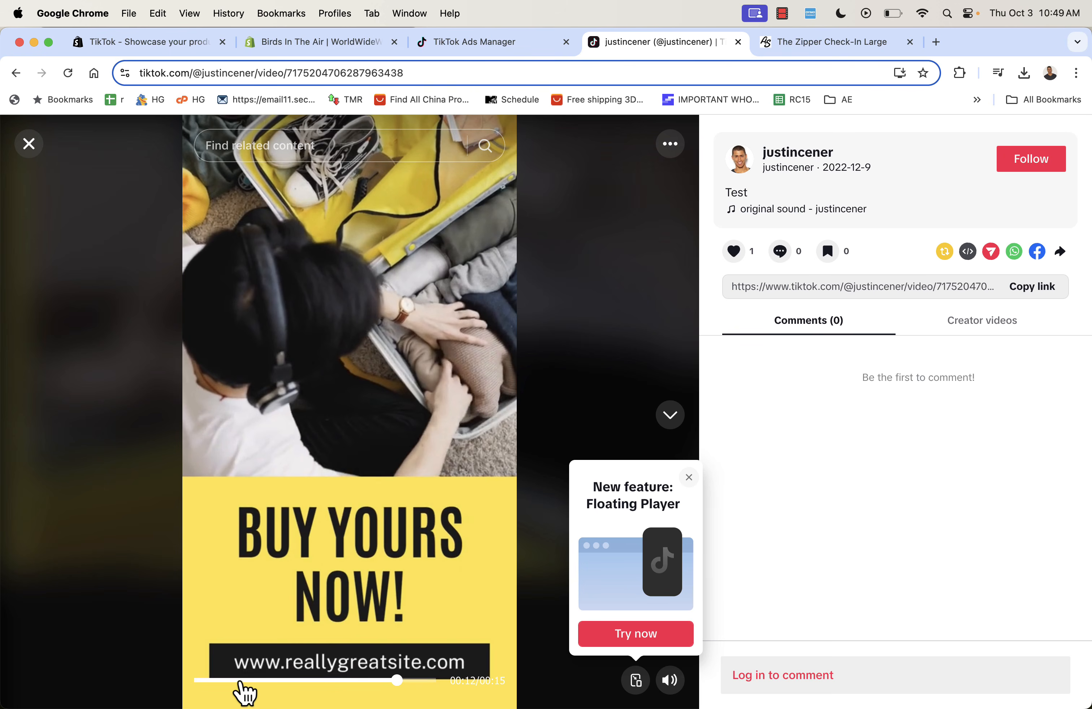
left_click(243, 681)
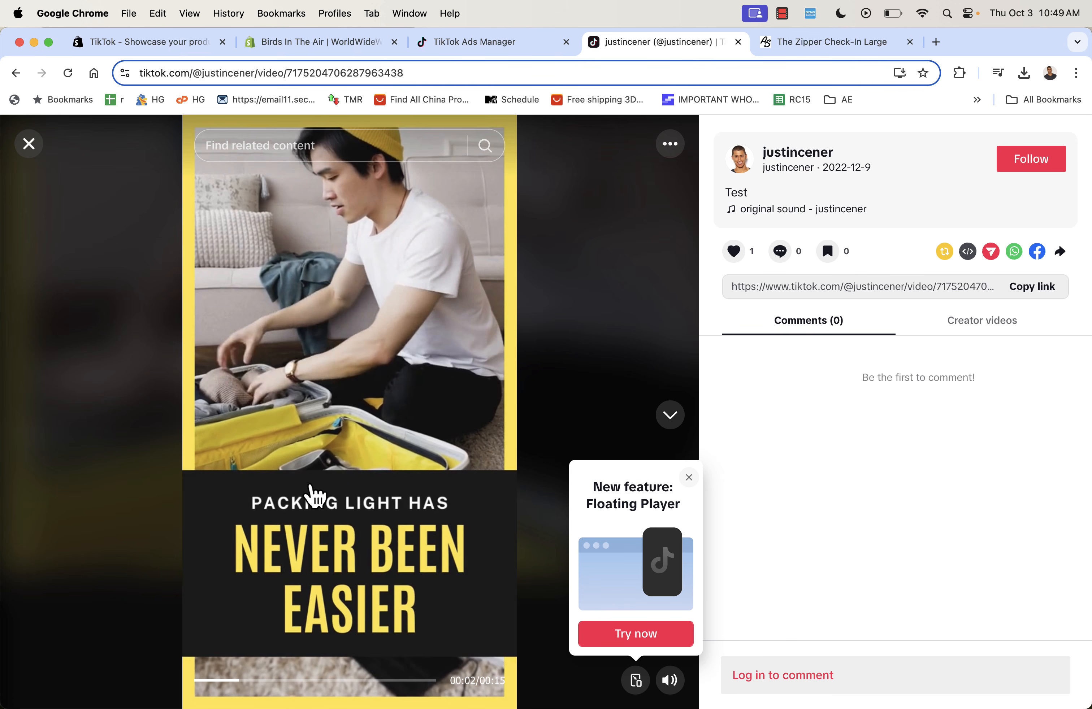
left_click(488, 44)
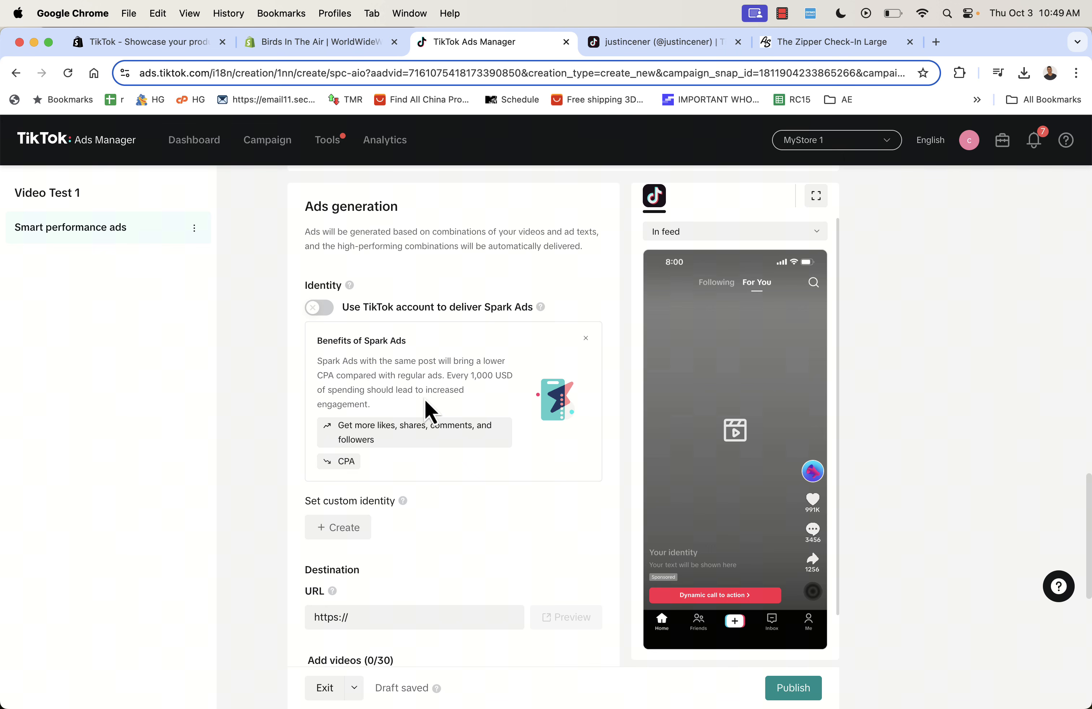
- Paste the Zipper Check-In Large product page URL into the ad's Destination URL field
scroll(425, 401, "down", 3)
scroll(425, 399, "down", 5)
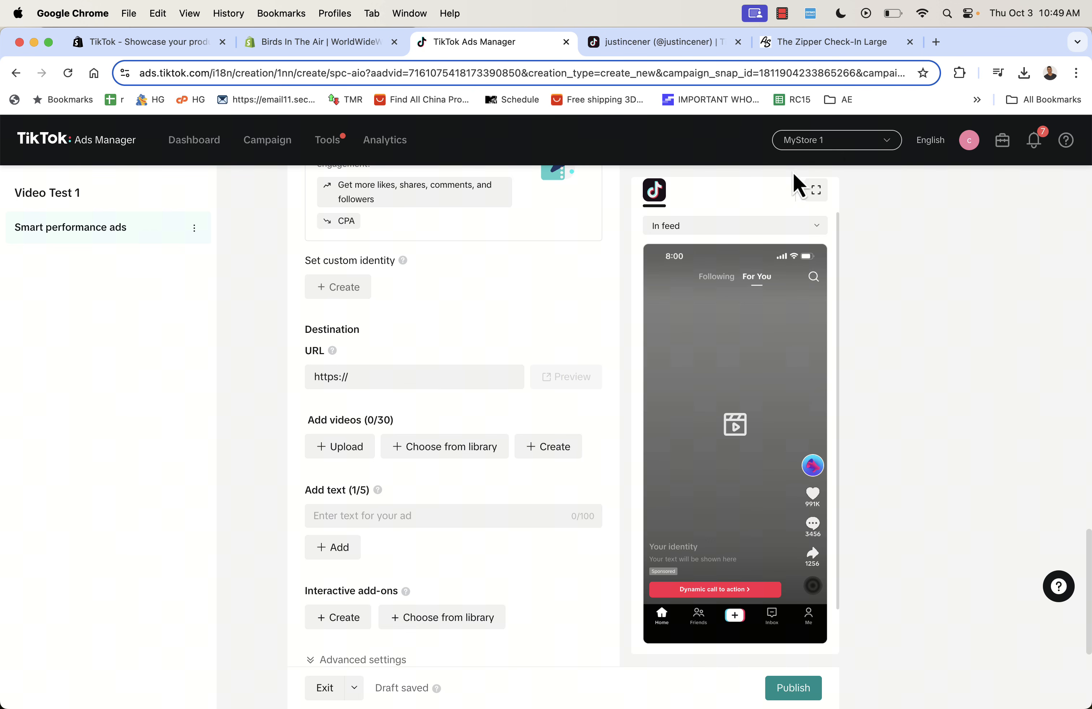
left_click(801, 41)
left_click(633, 72)
key("super+x")
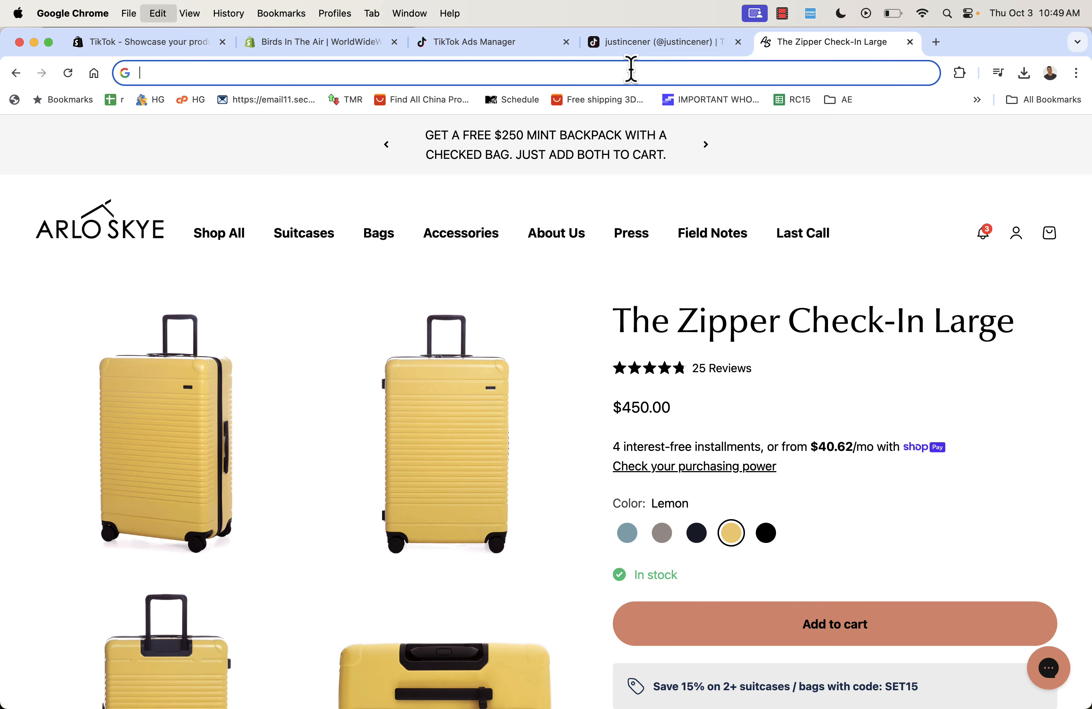
left_click(492, 42)
left_click(396, 371)
key("super+v")
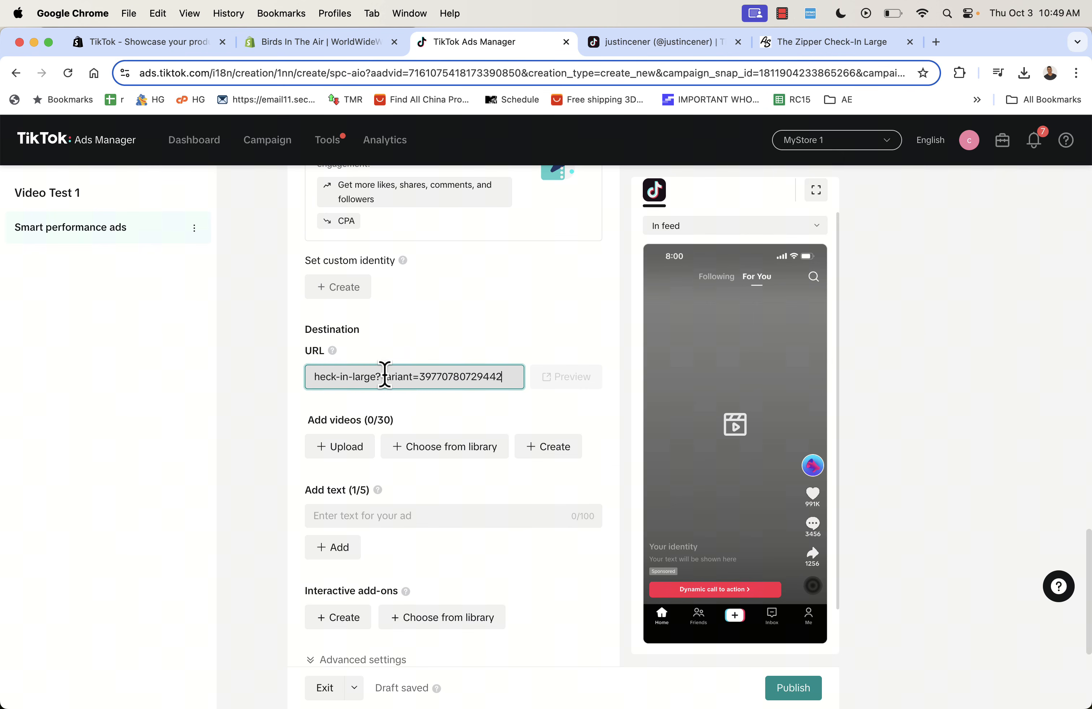
left_click(263, 387)
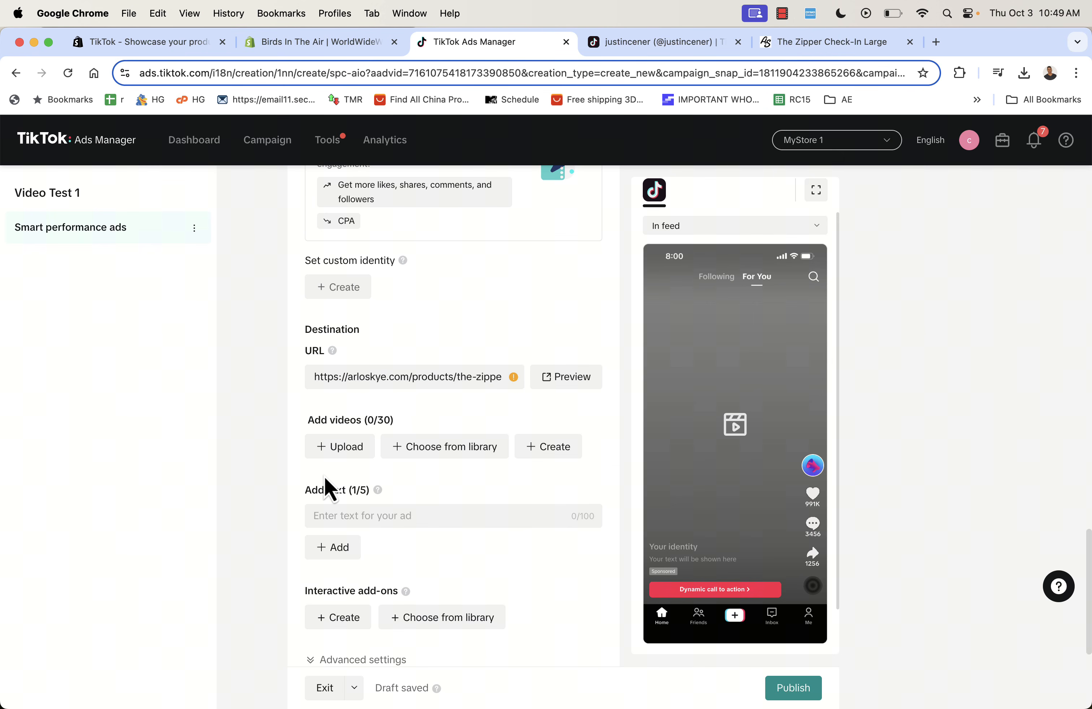
- Upload the downloaded Snaptik luggage video and enter the ad text 'The best luggage you'll ever purchase.'
left_click(339, 448)
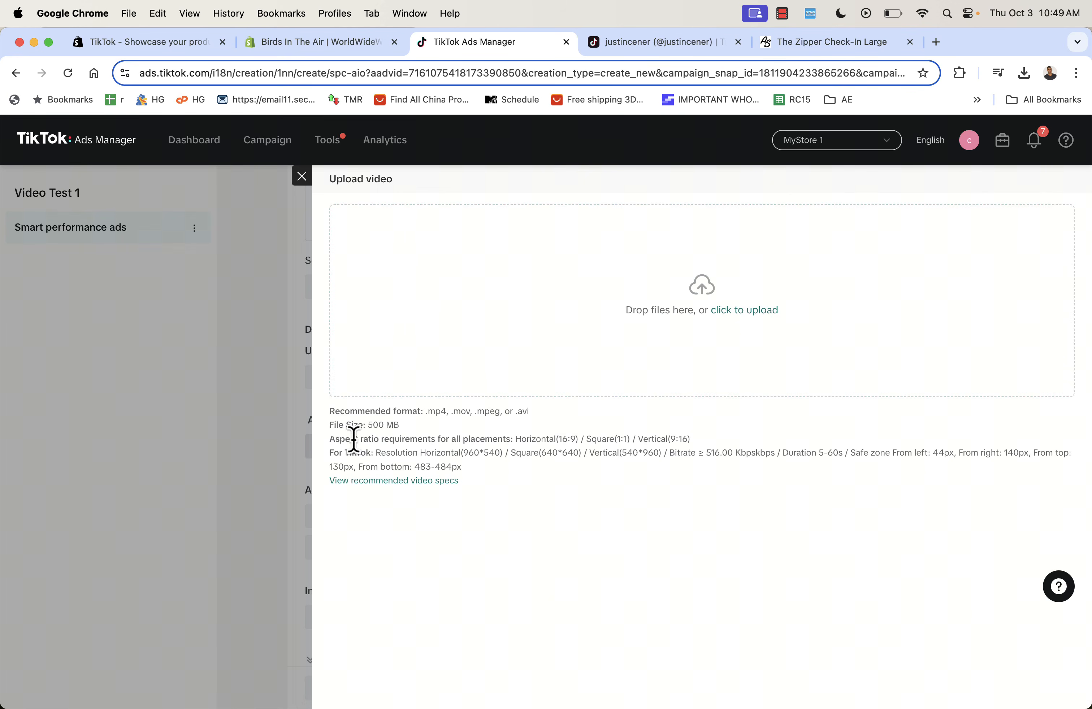
left_click(1023, 74)
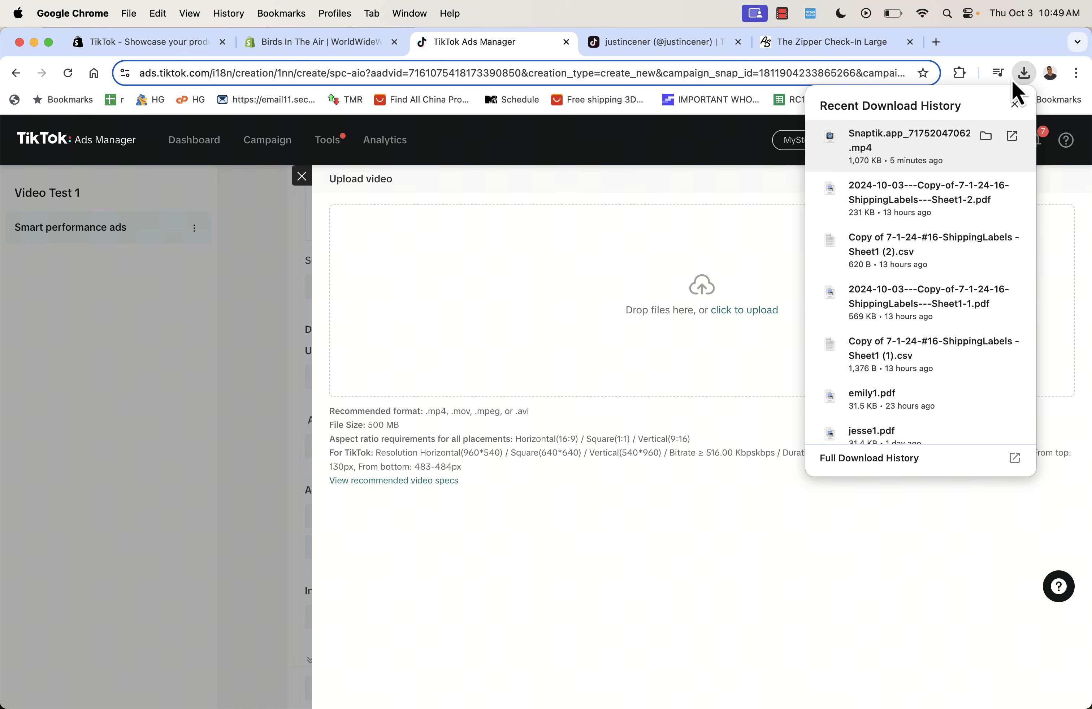
left_click_drag(865, 154, 415, 341)
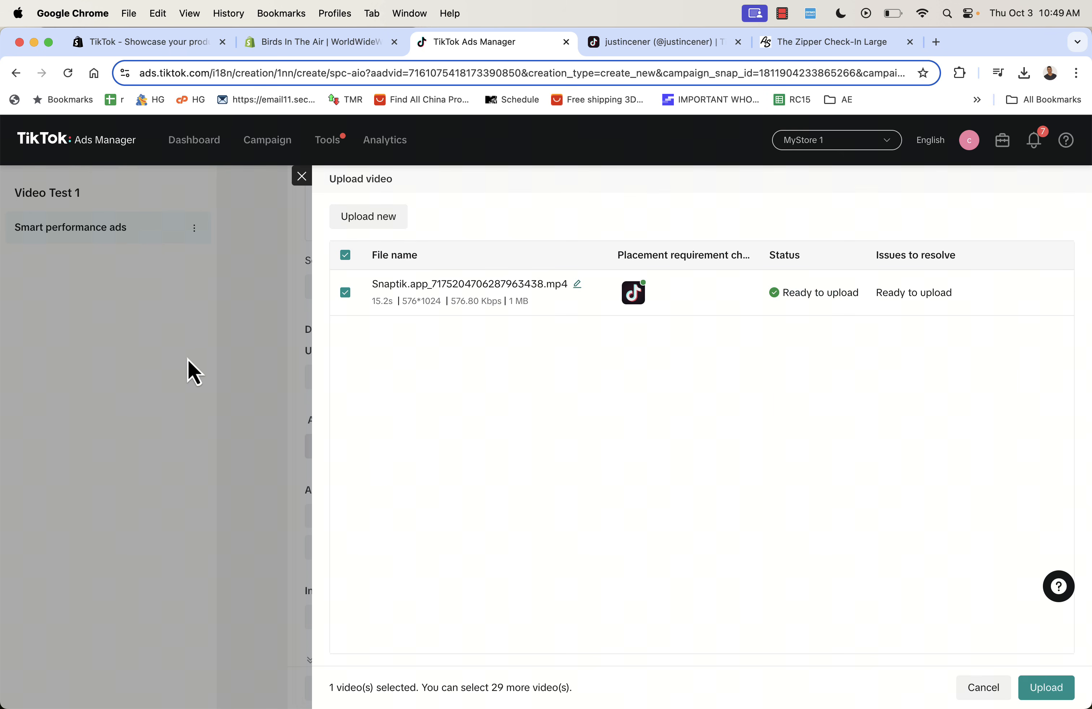
left_click(1046, 687)
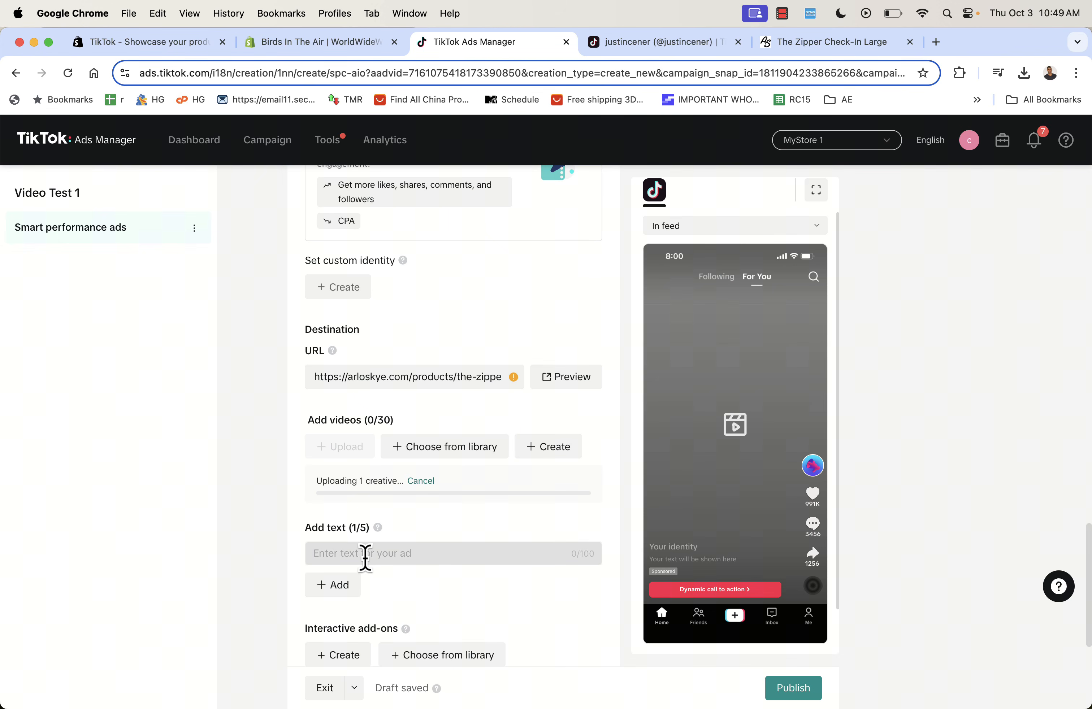
type("The ")
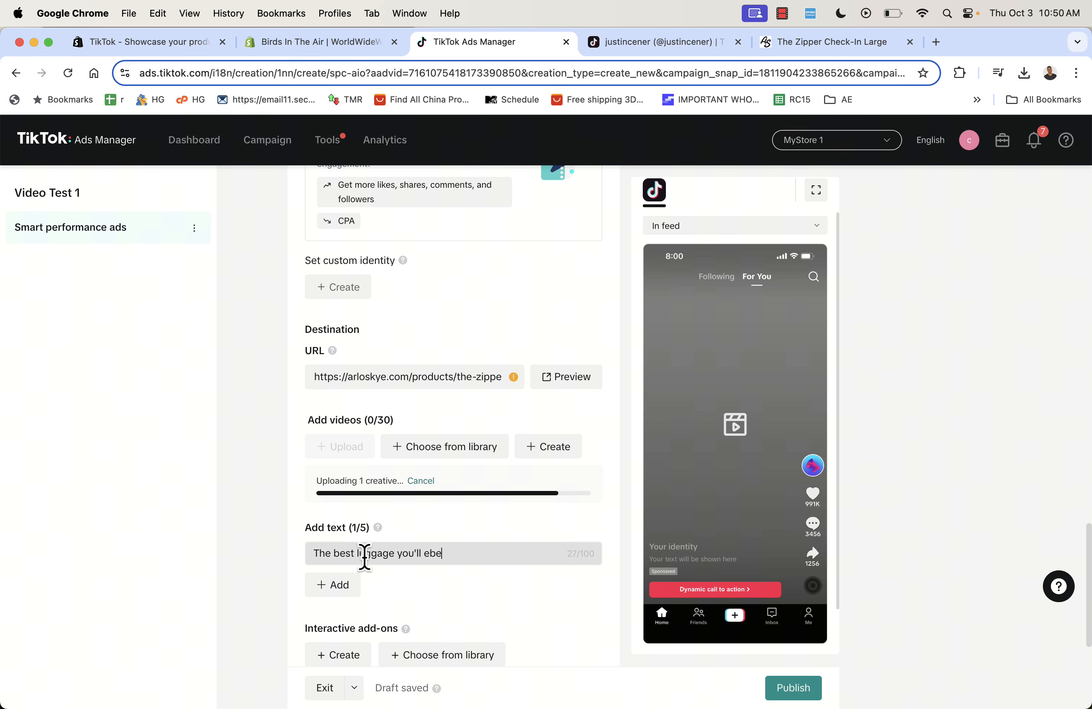
type("best luggage you'll ever purchase.")
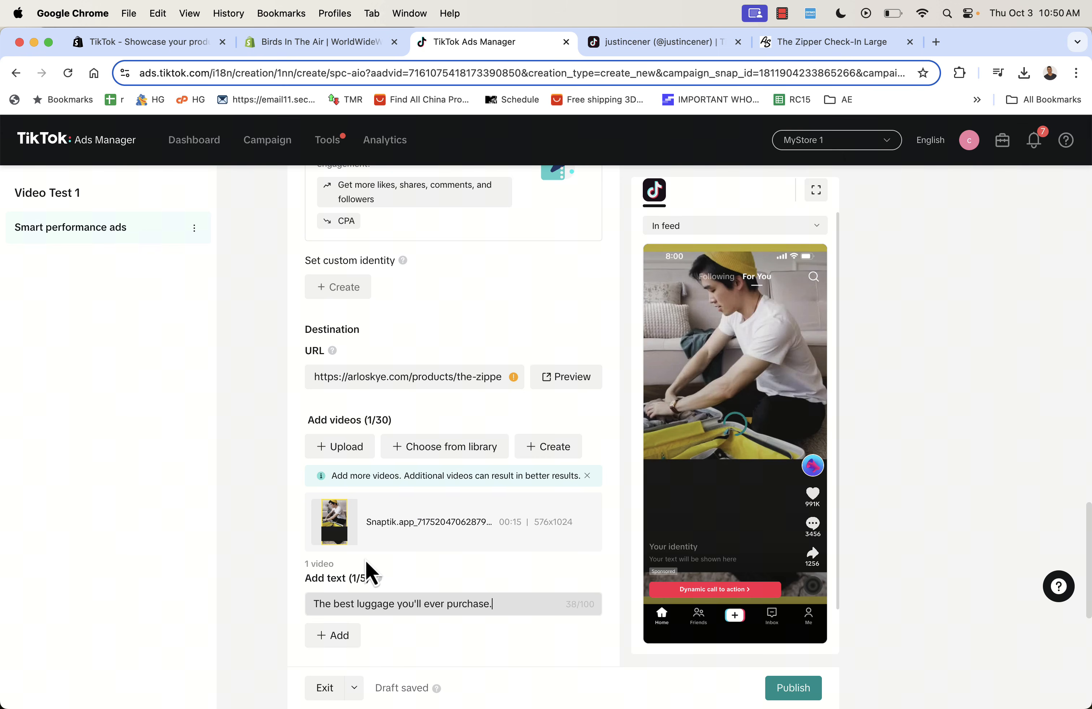
- Commit the ad text so it shows in the ad preview
left_click(268, 607)
scroll(268, 599, "down", 3)
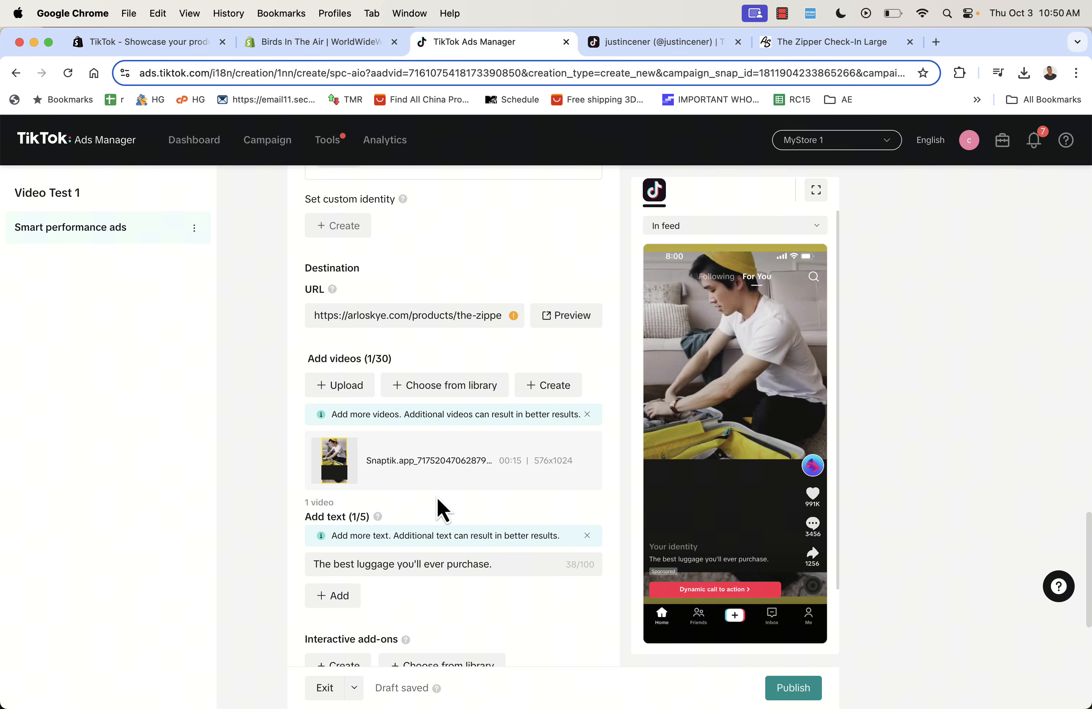
mouse_move(724, 440)
mouse_move(333, 460)
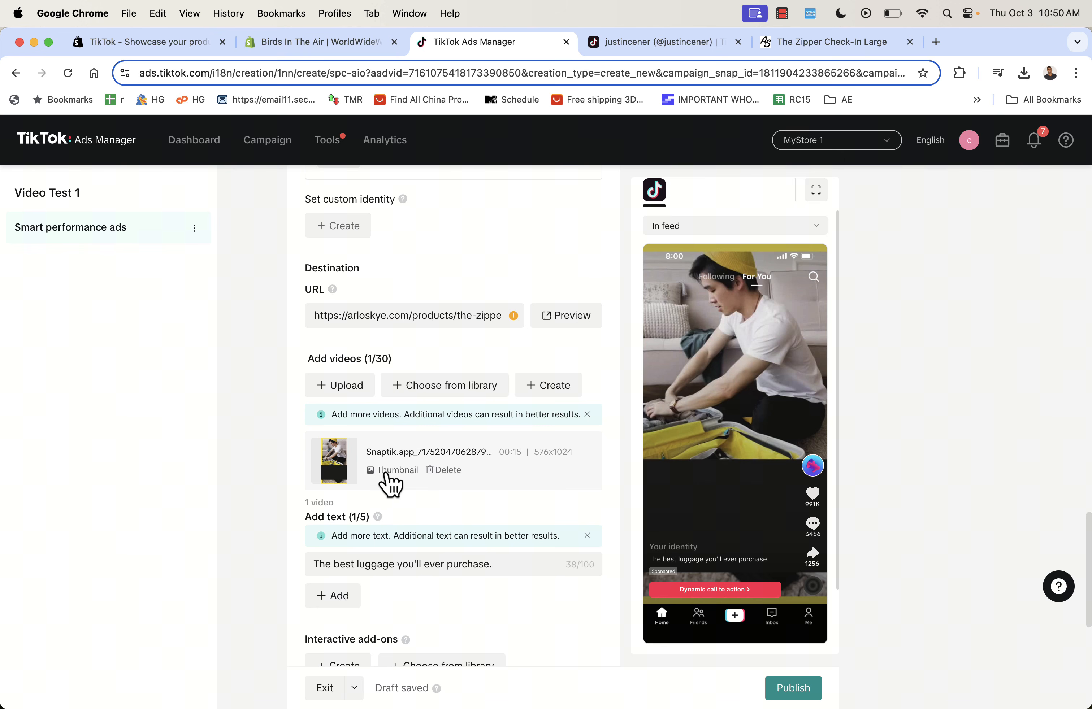
scroll(288, 473, "down", 5)
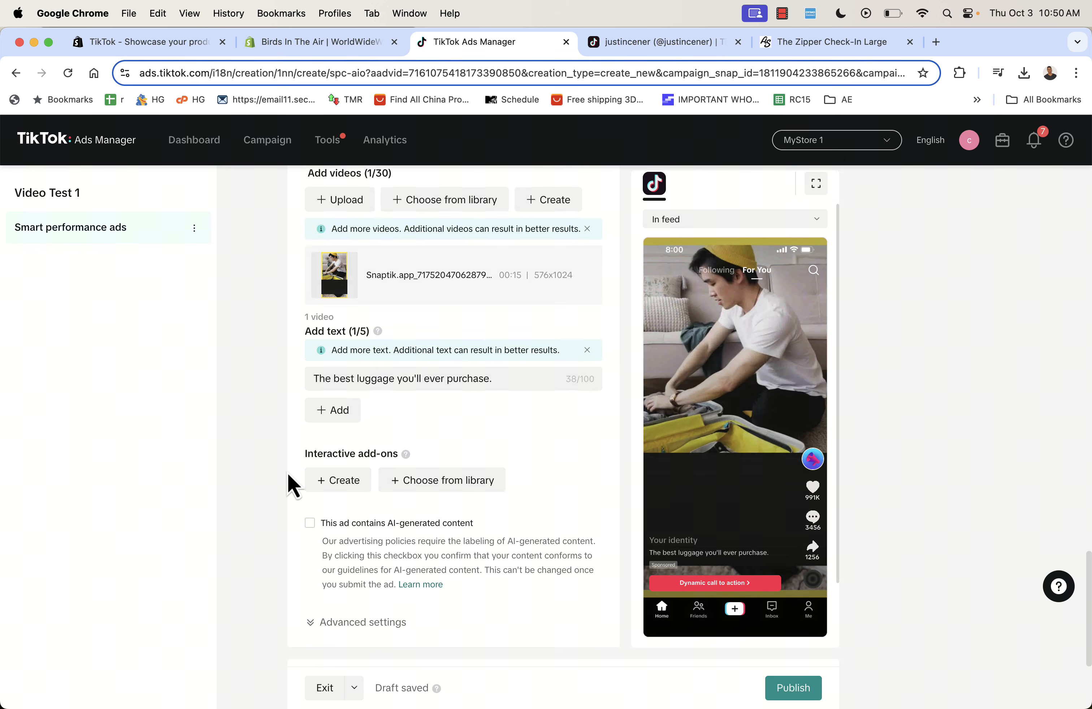
scroll(288, 473, "down", 3)
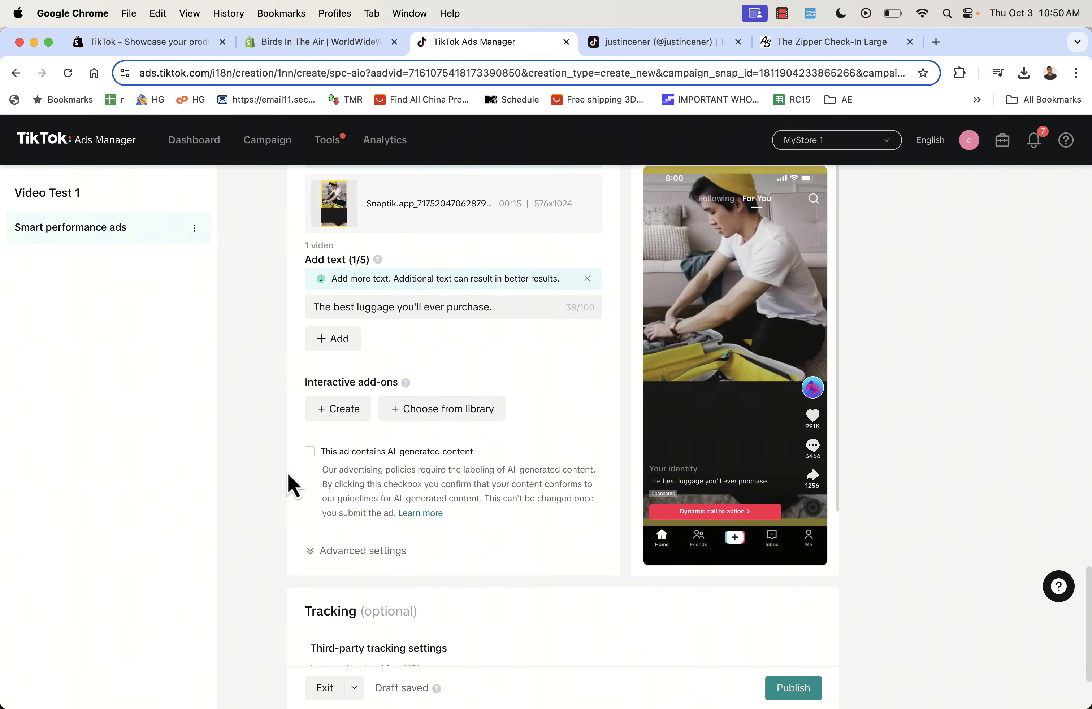
scroll(284, 432, "down", 4)
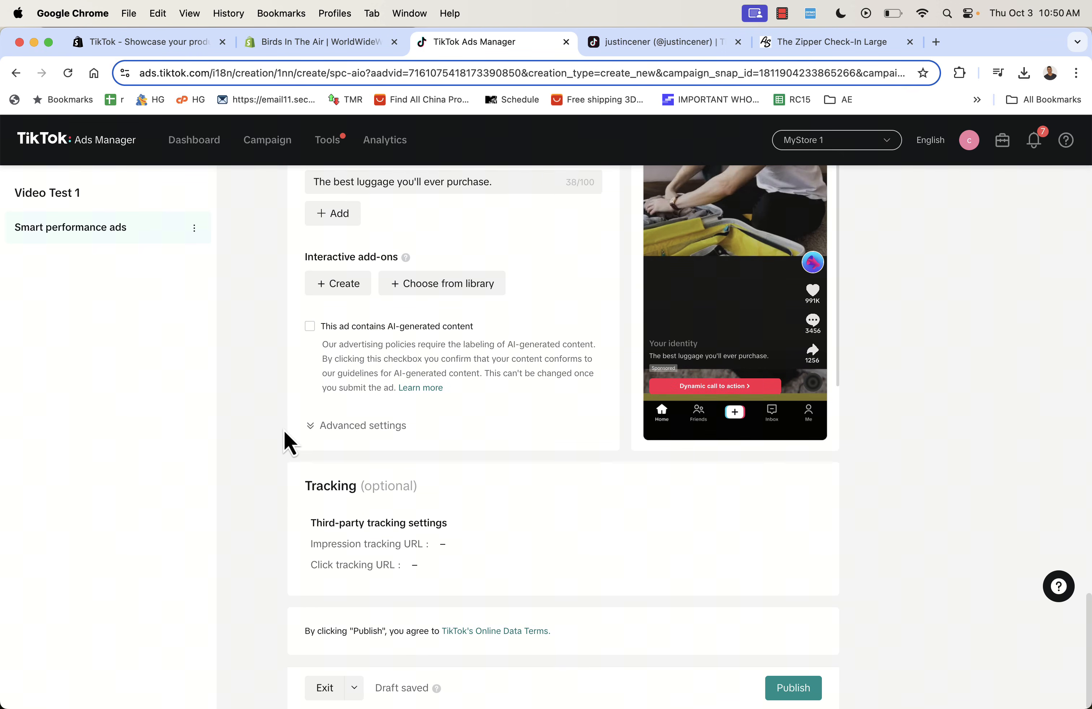
- Check the Customize call to action text option under Advanced settings, then hide them again
left_click(307, 428)
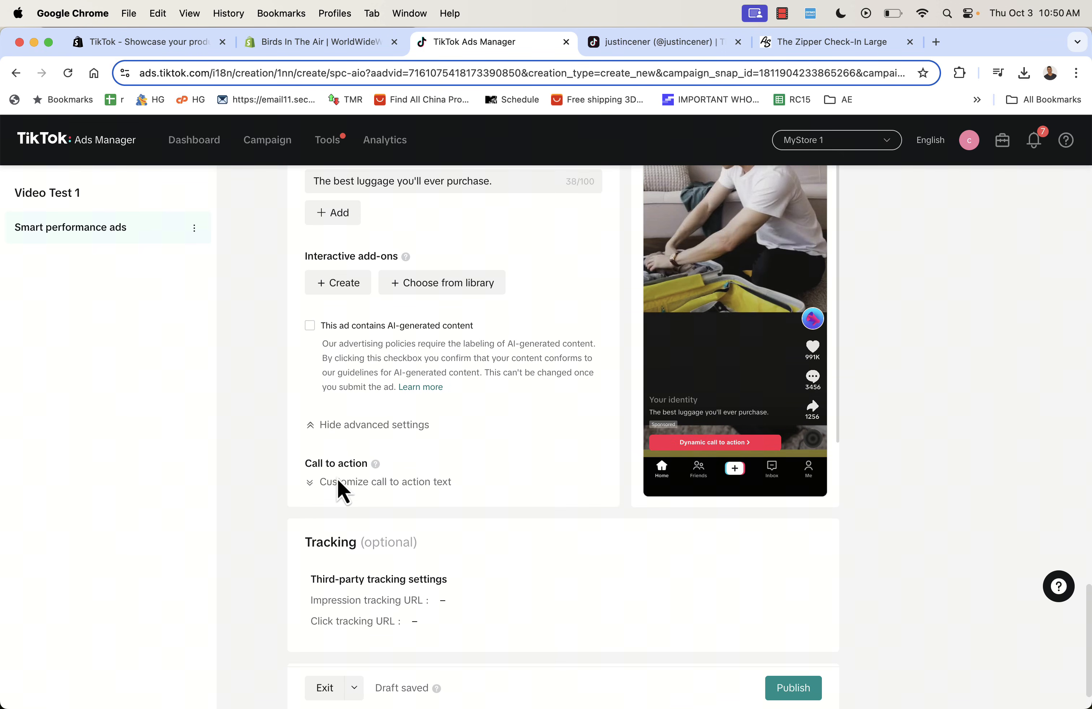
left_click(343, 483)
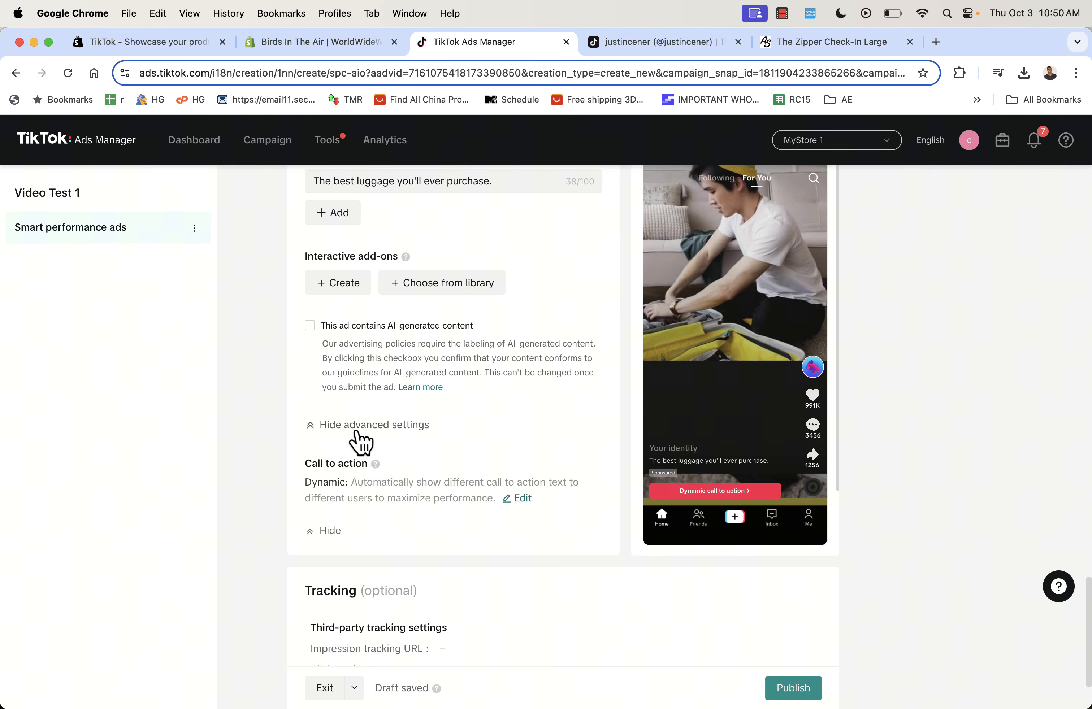
left_click(359, 441)
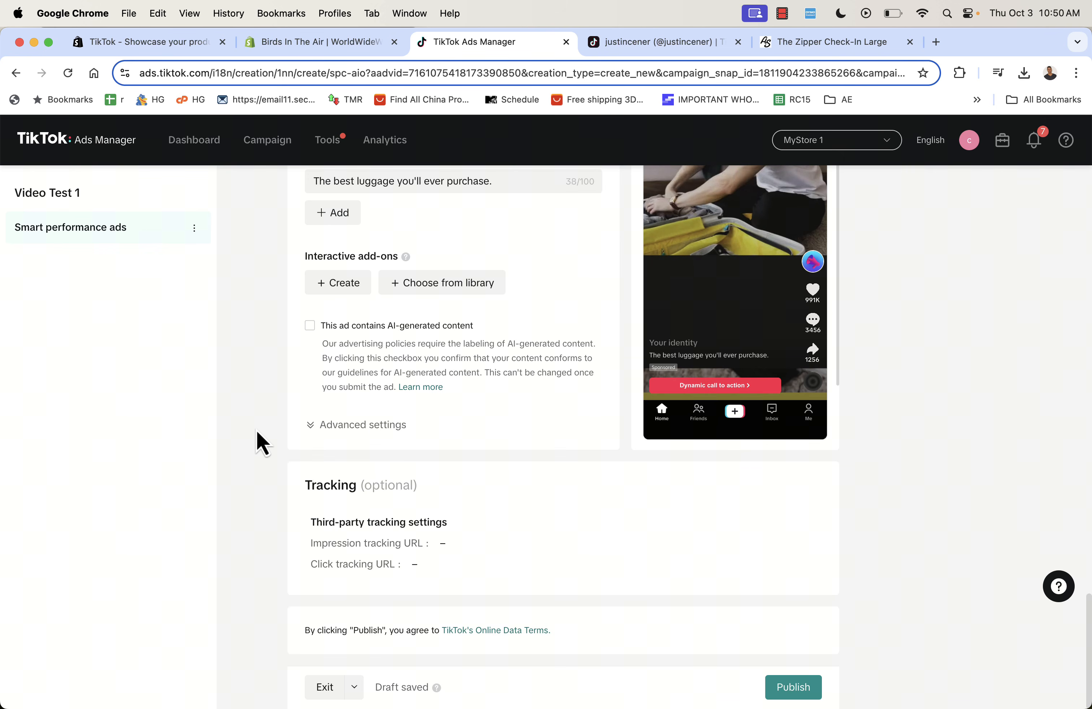
scroll(257, 431, "up", 10)
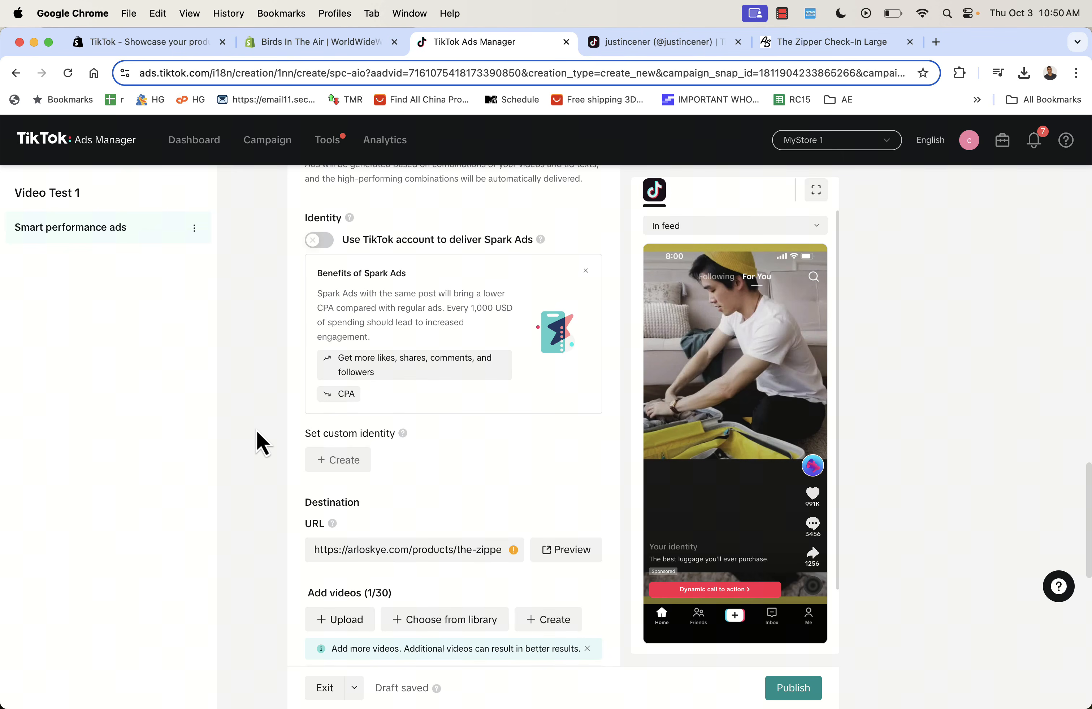
scroll(256, 431, "down", 6)
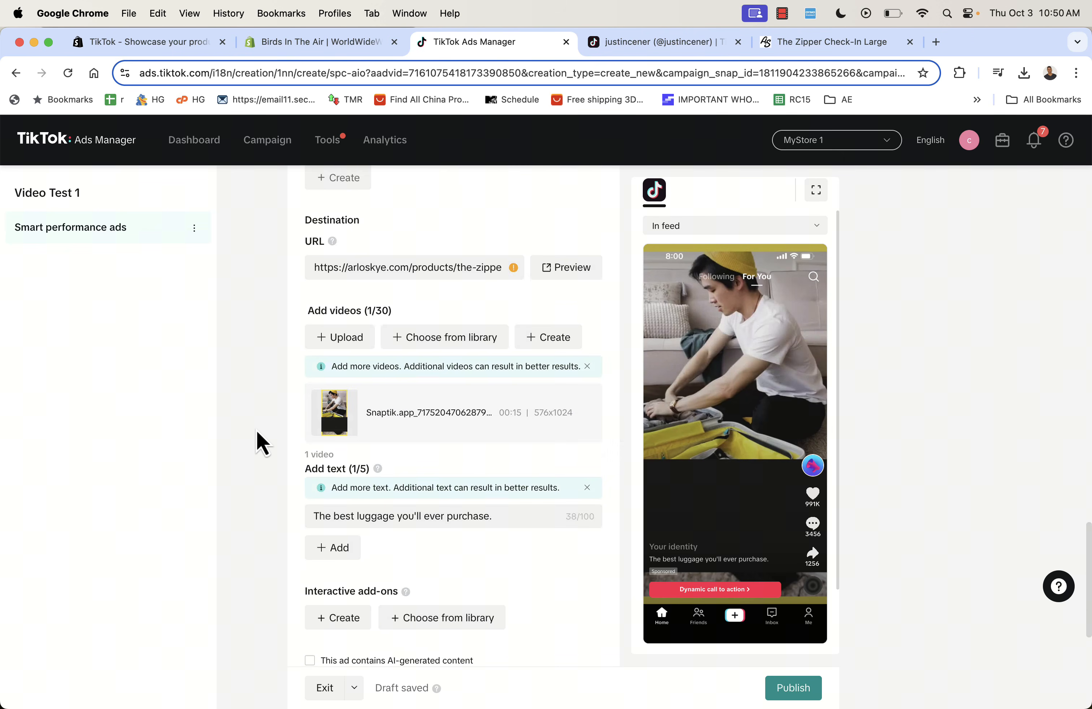
scroll(257, 431, "down", 8)
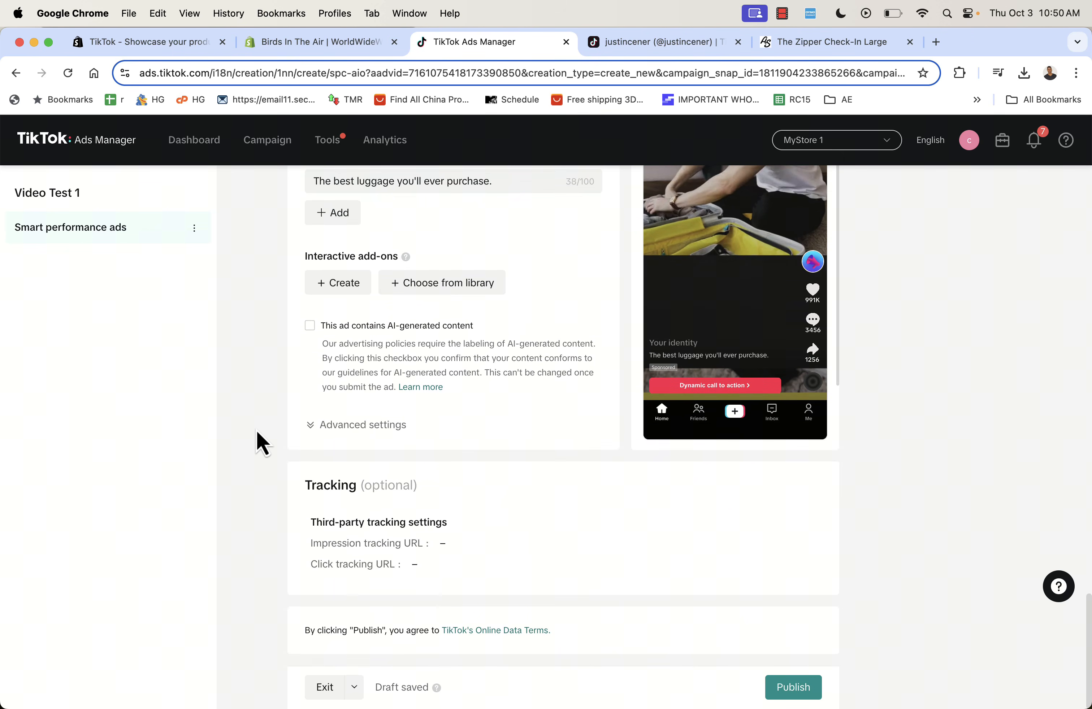
scroll(257, 431, "up", 5)
scroll(256, 432, "up", 15)
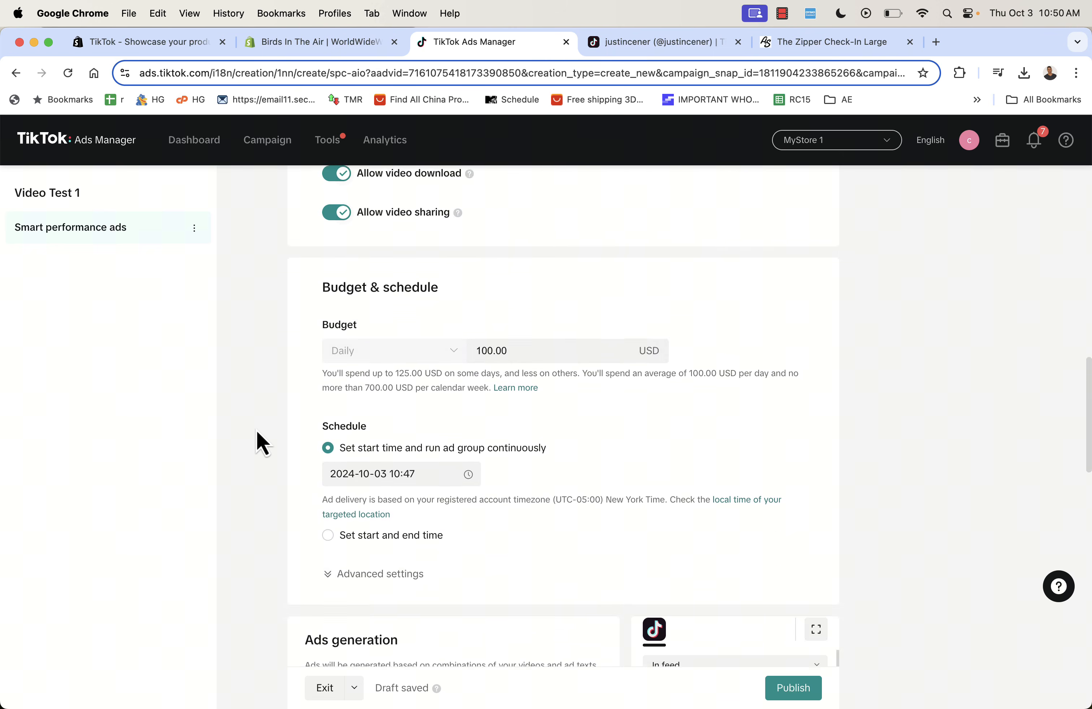
scroll(257, 431, "down", 12)
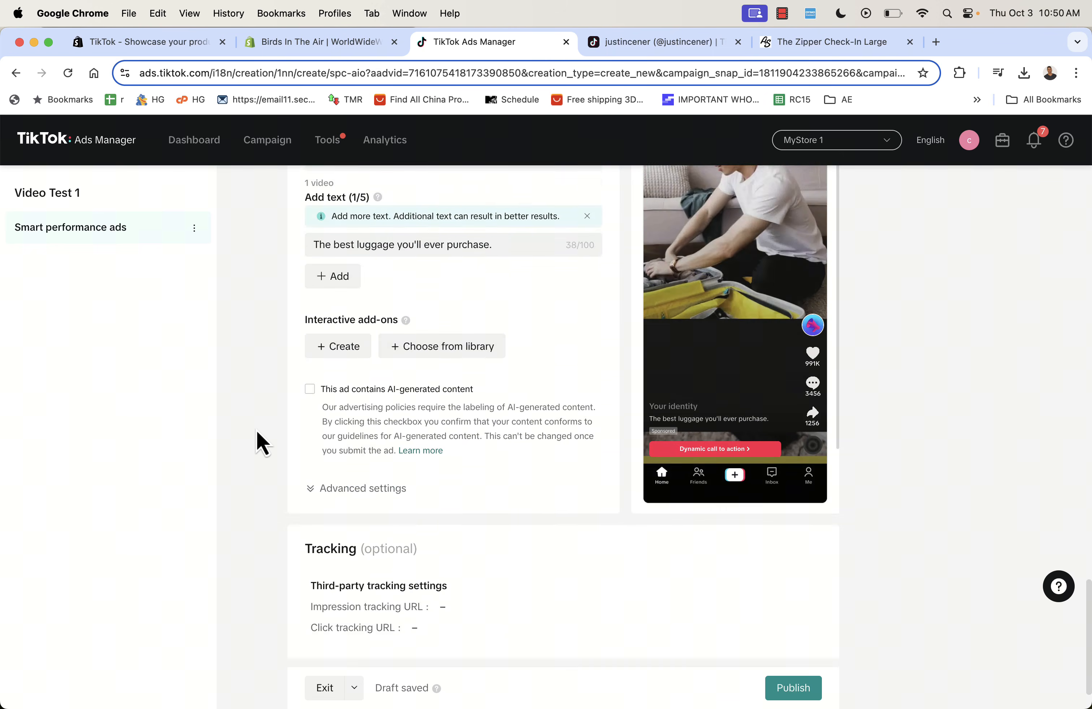
scroll(257, 431, "up", 10)
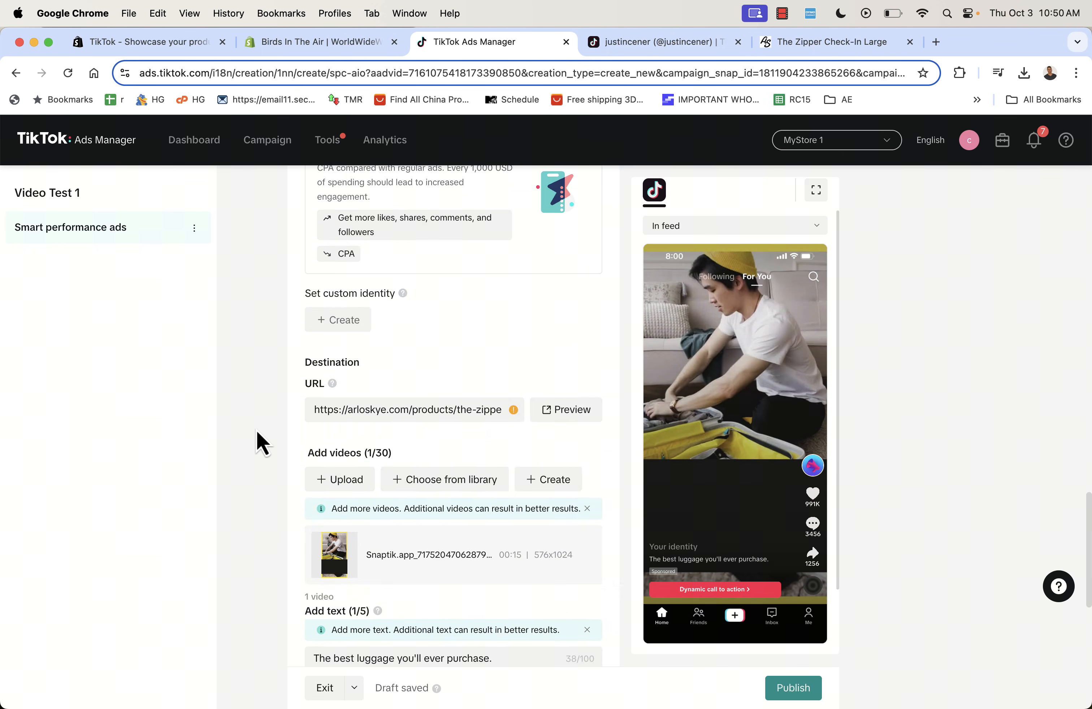
- Create the custom identity 'zipperluggage' and play the ad preview to confirm it
left_click(338, 437)
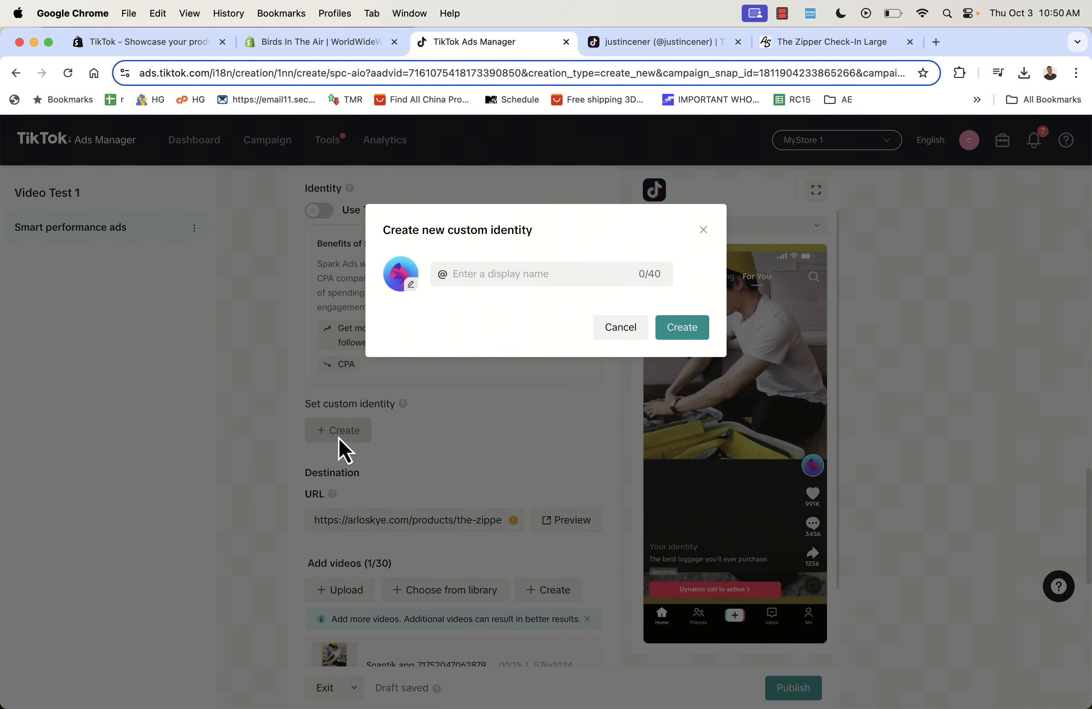
left_click(524, 274)
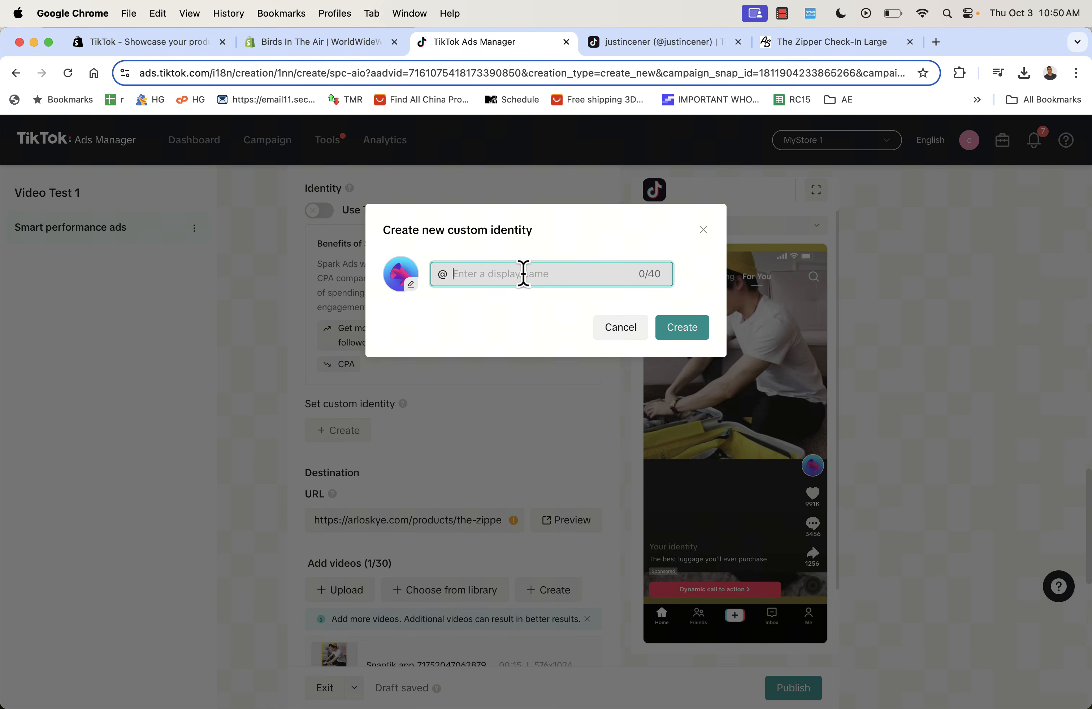
type("zipperluggage")
left_click(683, 337)
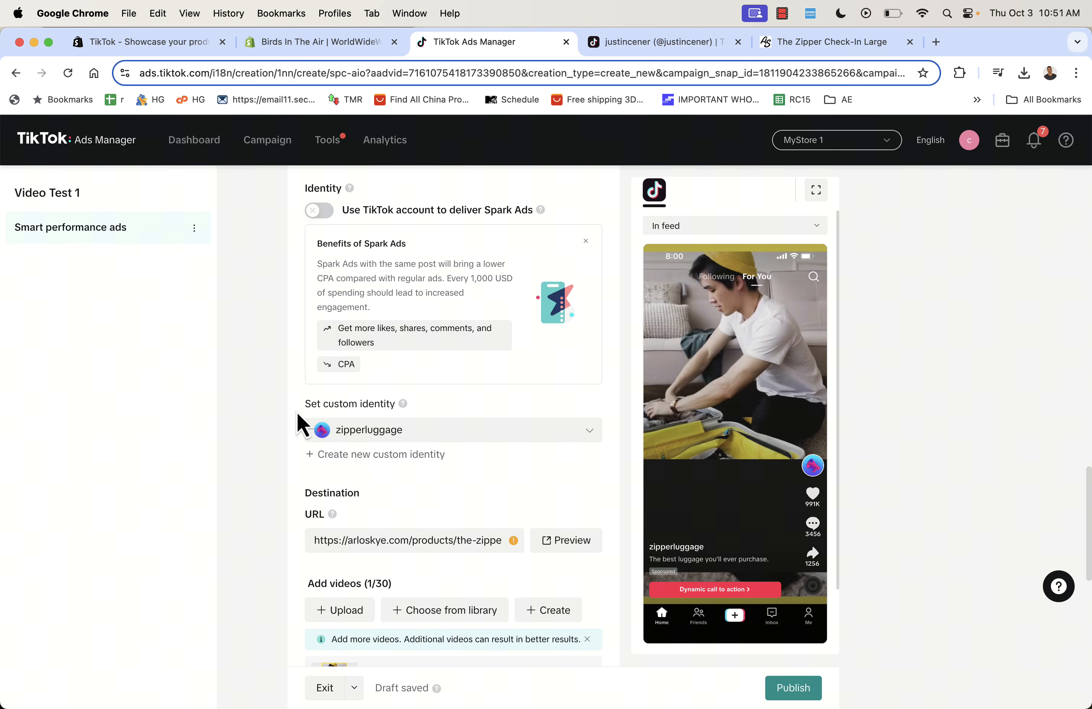
left_click(730, 442)
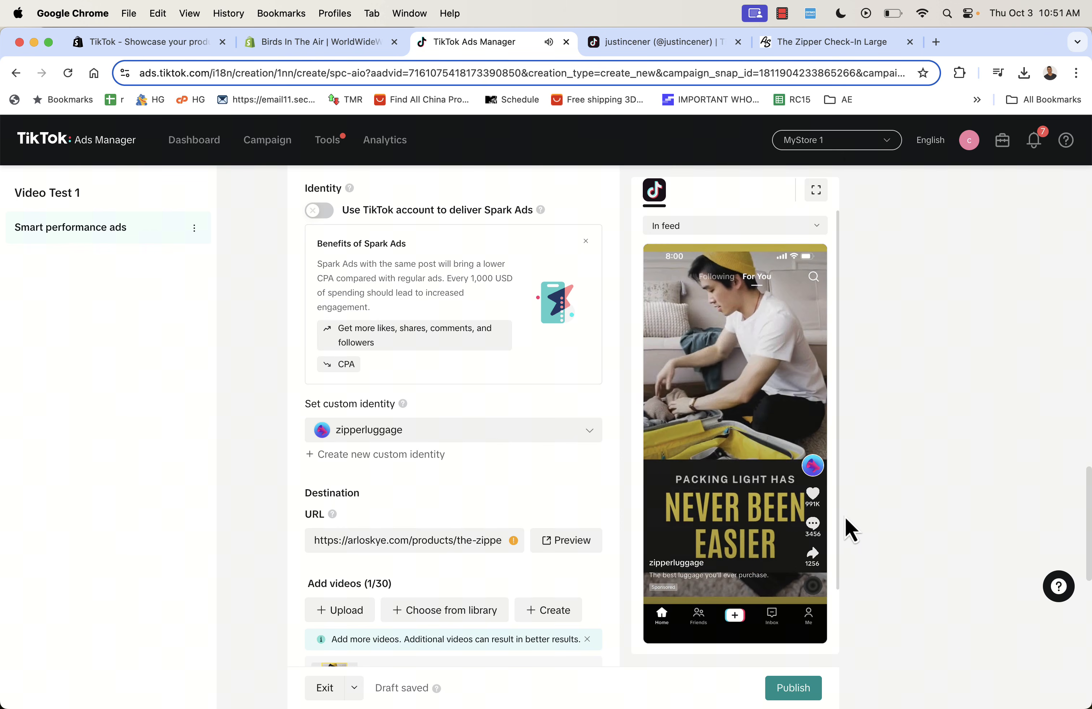
left_click(739, 451)
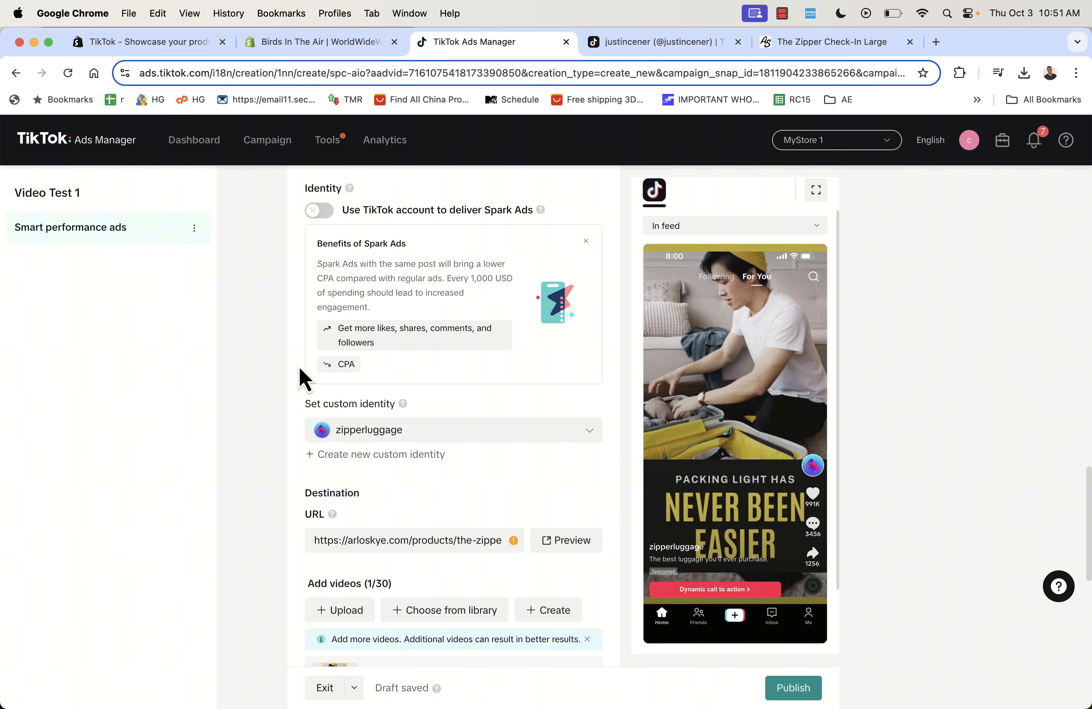
- Publish the Smart Performance luggage ad from the bottom of the form
scroll(303, 377, "down", 2)
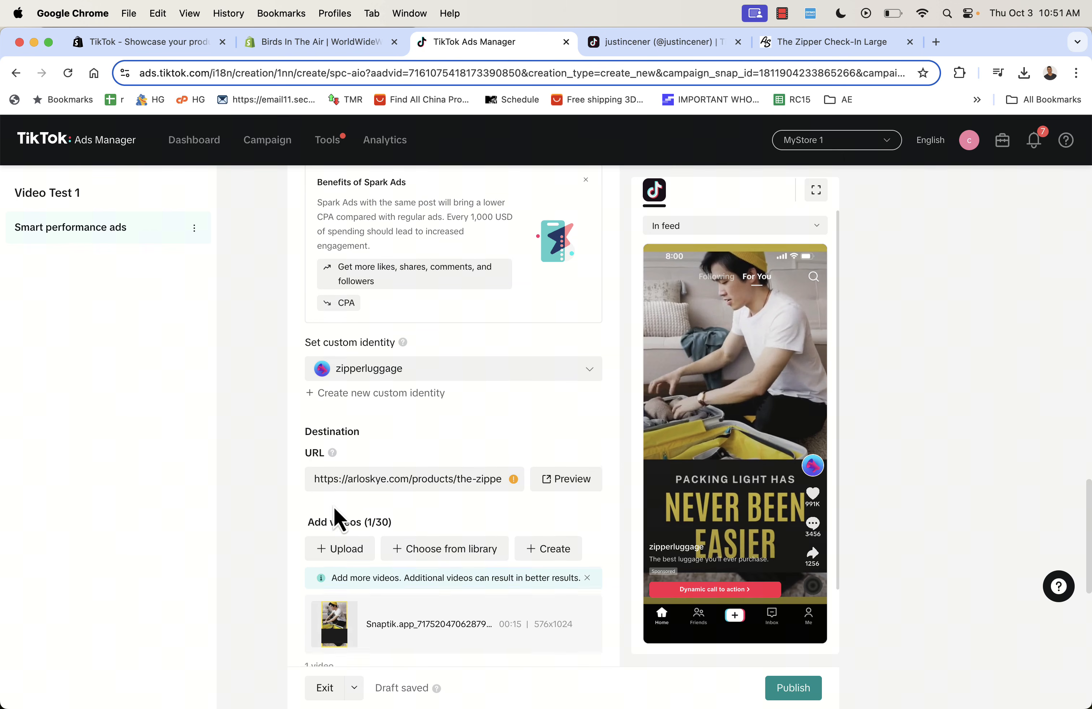
scroll(335, 513, "down", 5)
scroll(336, 514, "down", 7)
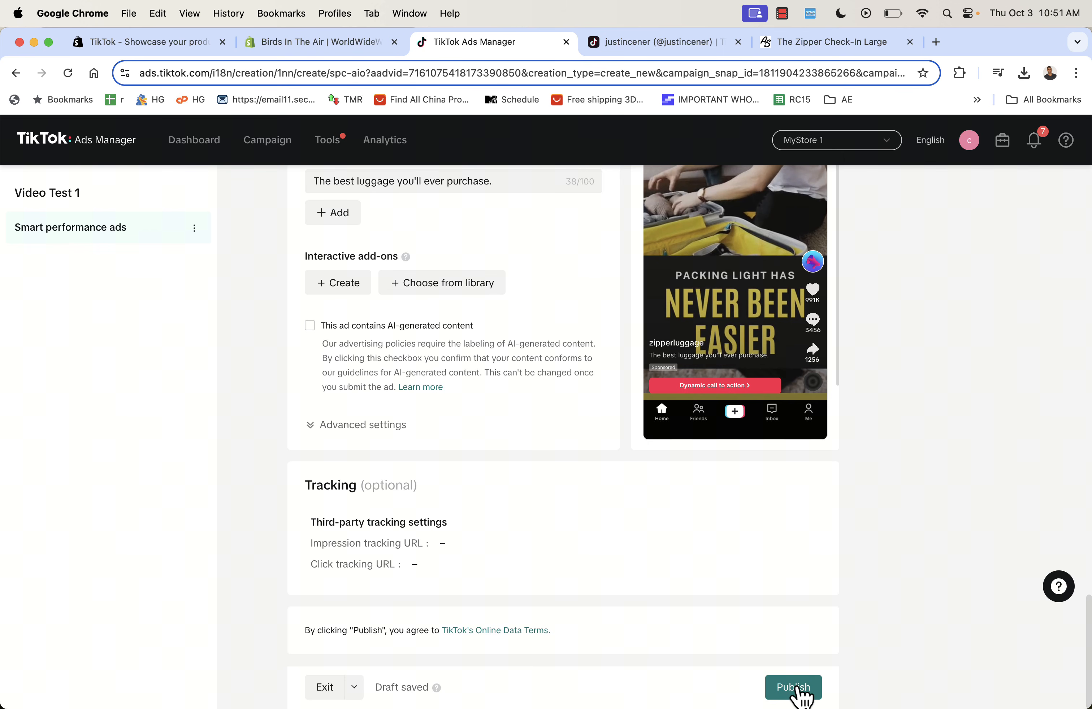
left_click(808, 694)
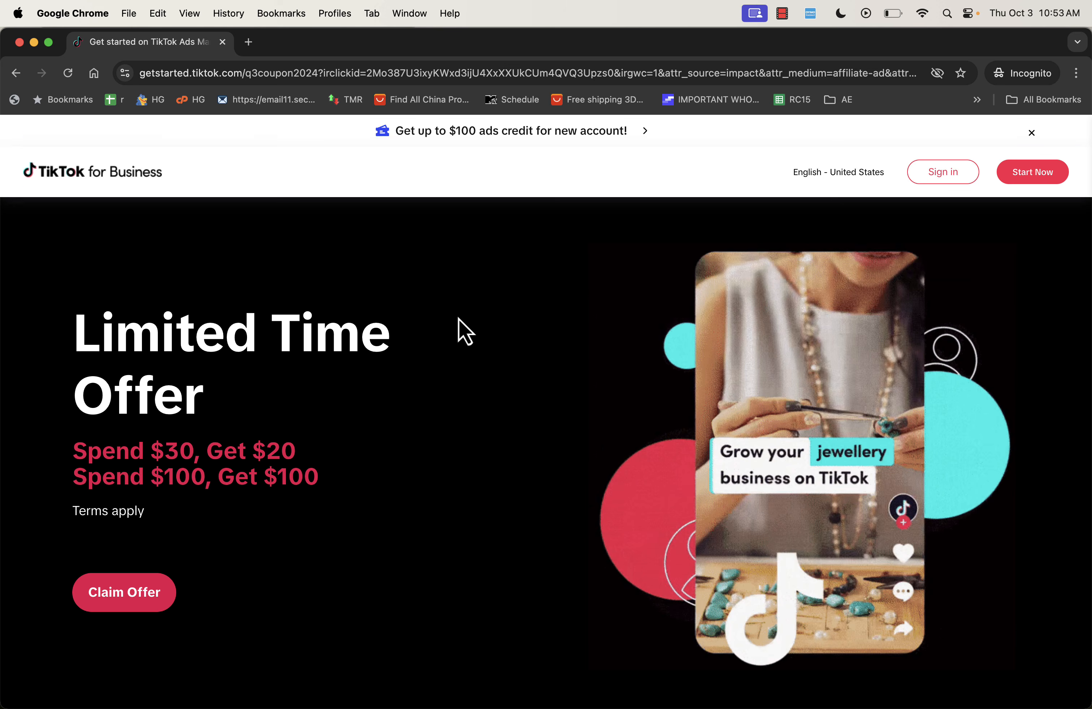
scroll(459, 320, "down", 5)
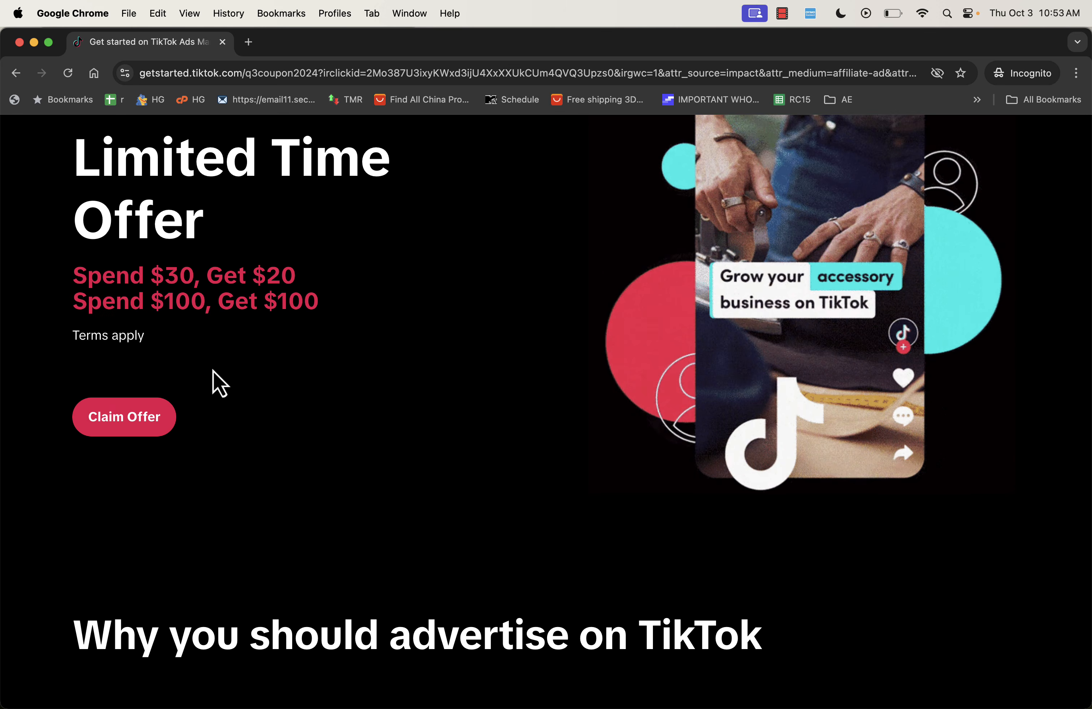
scroll(334, 438, "down", 10)
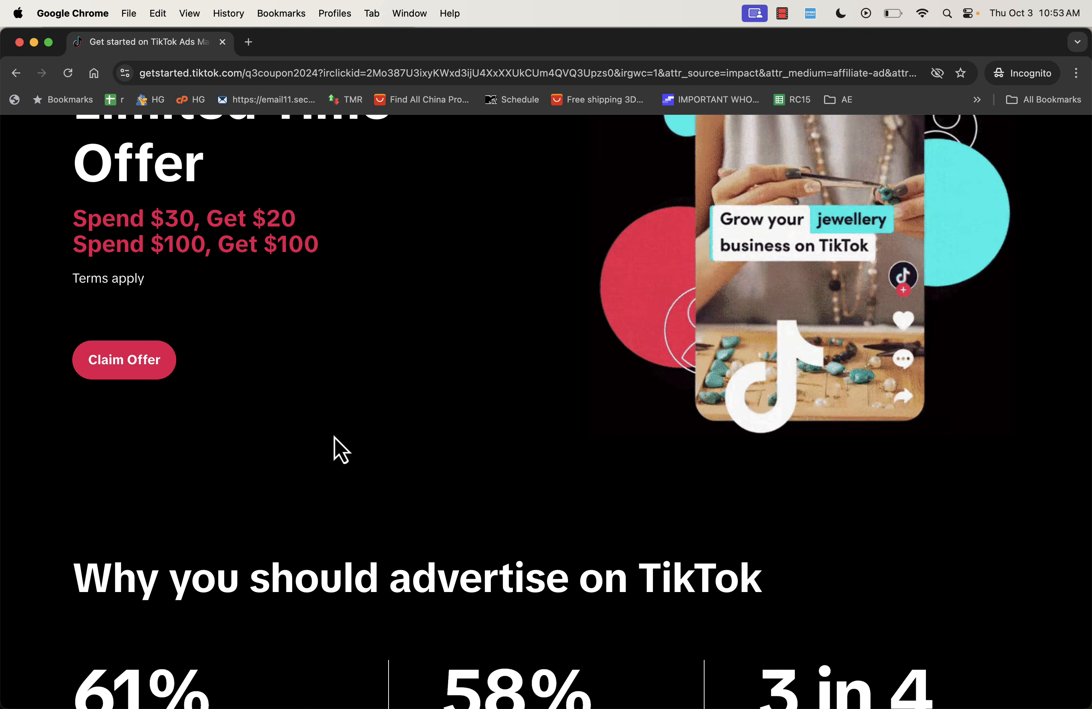
scroll(334, 438, "down", 10)
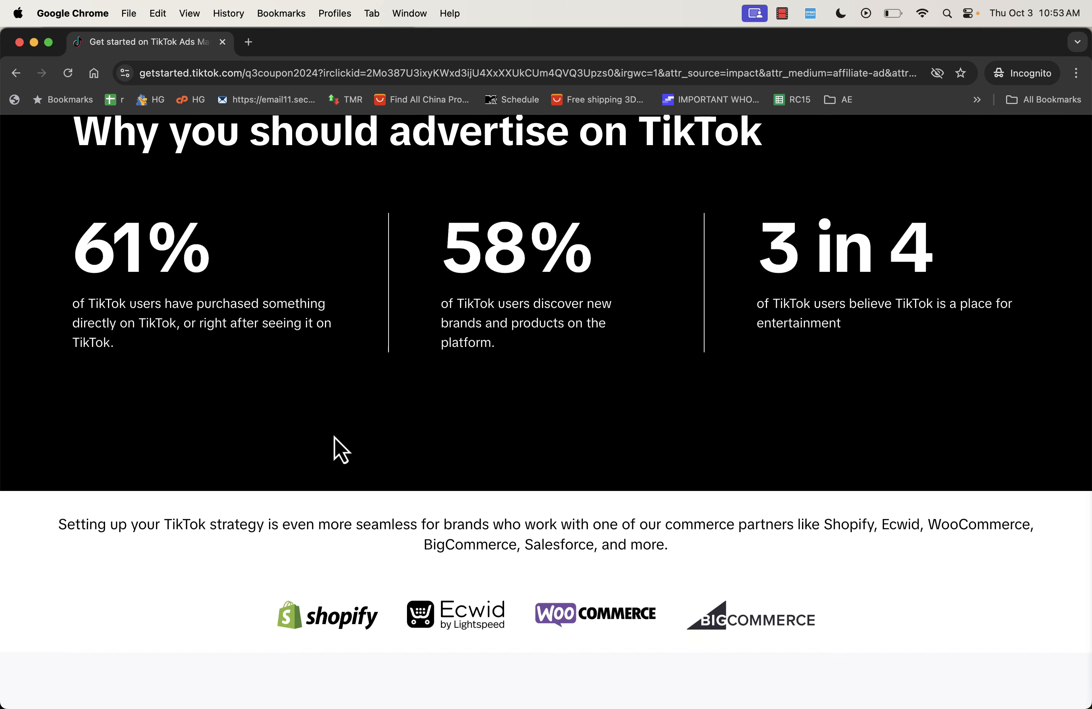
scroll(334, 438, "up", 20)
scroll(335, 438, "up", 3)
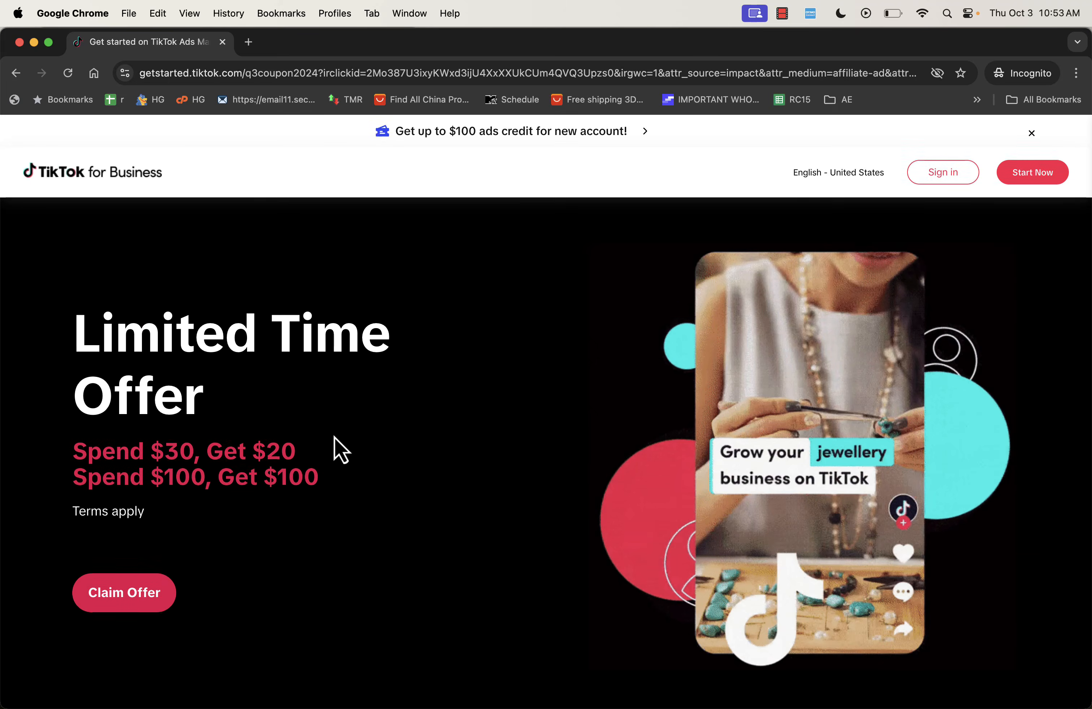